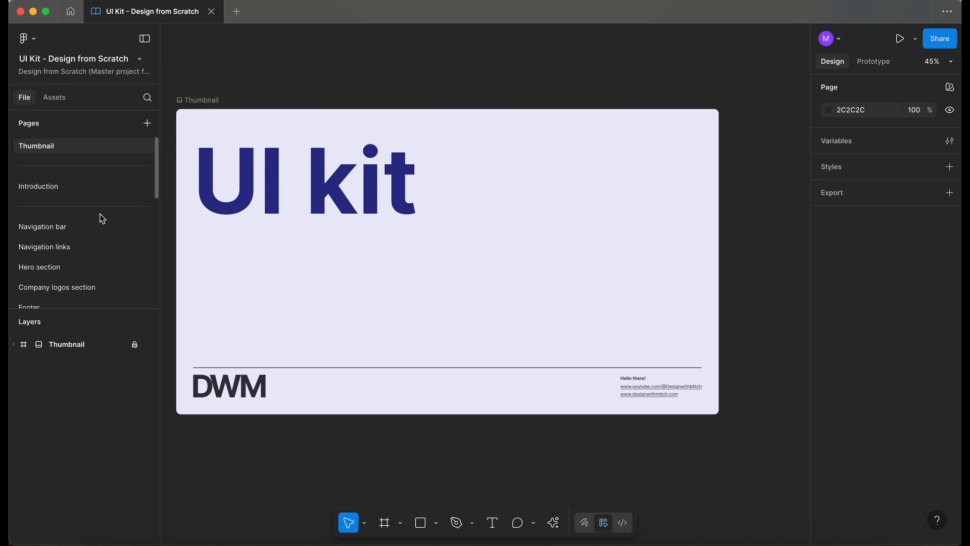
- Add a new page and name it "Phone number"
click(92, 298)
click(147, 123)
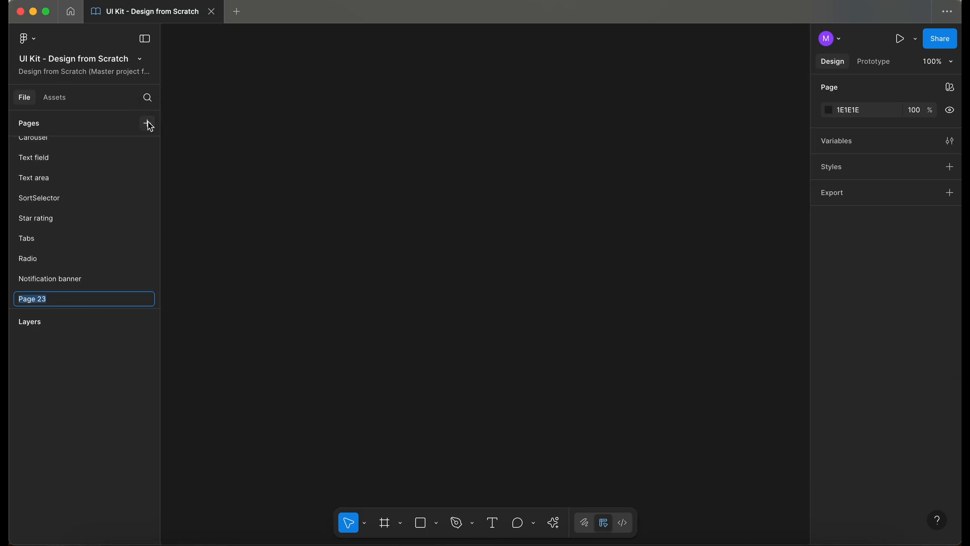
key(BackSpace)
text(Phone number)
- Copy the Tabs documentation frame from the Tabs page and paste it onto the Phone number page
click(73, 240)
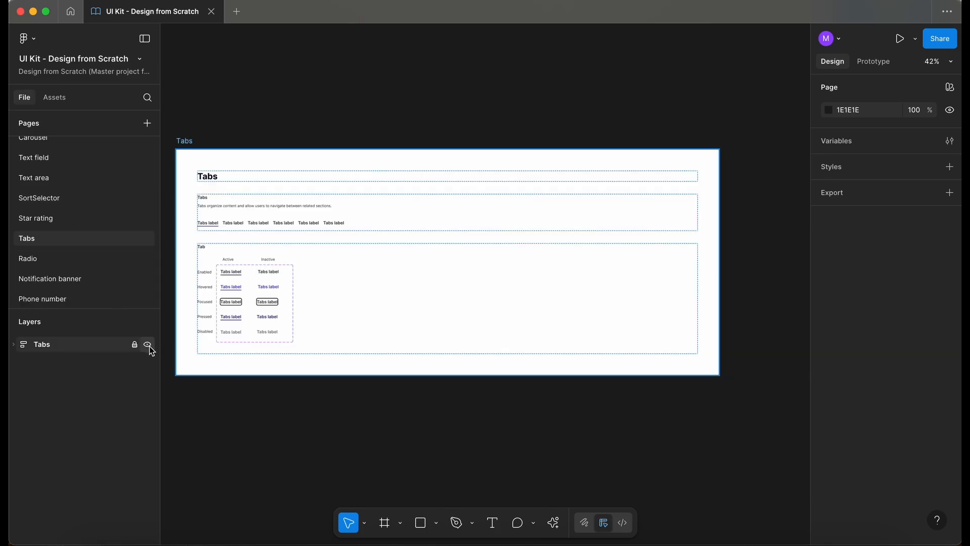
click(135, 344)
click(184, 143)
click(184, 143)
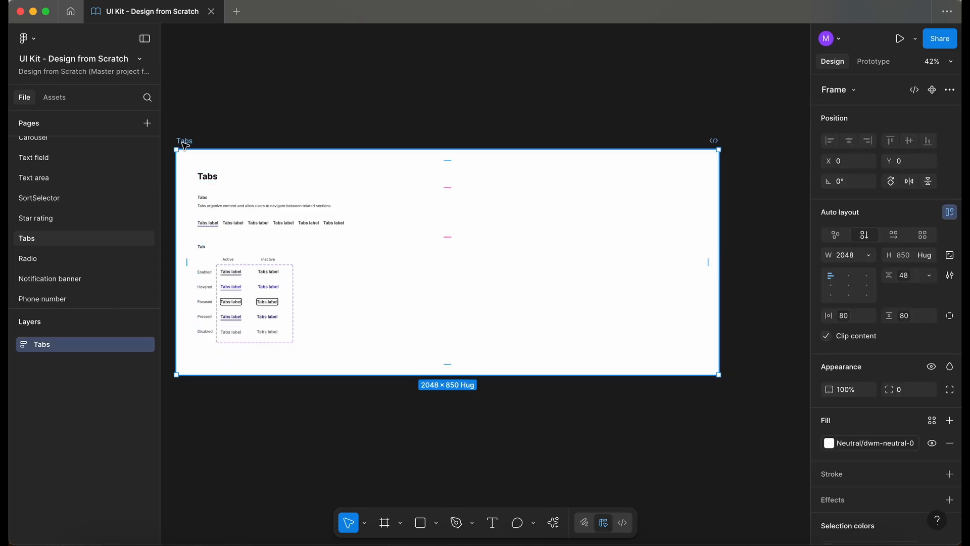
click(135, 344)
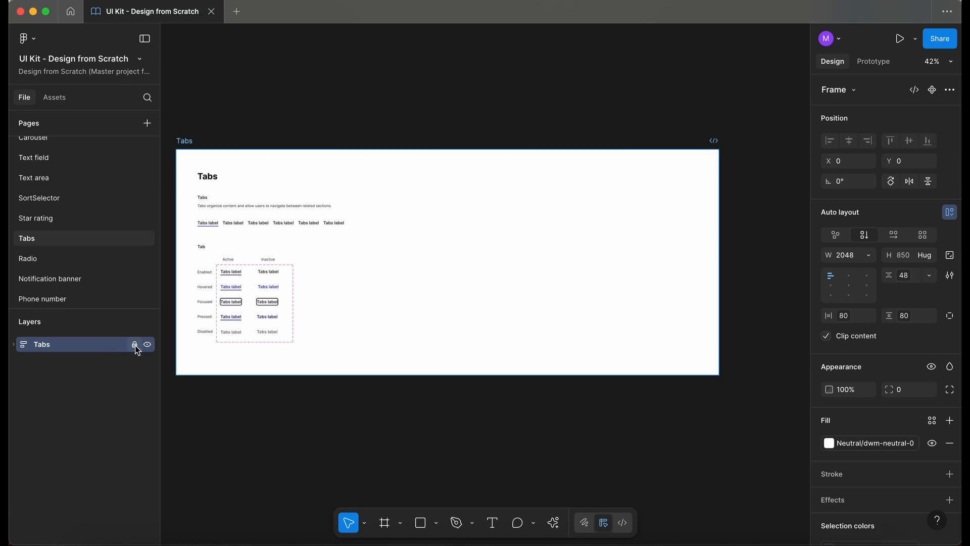
click(76, 299)
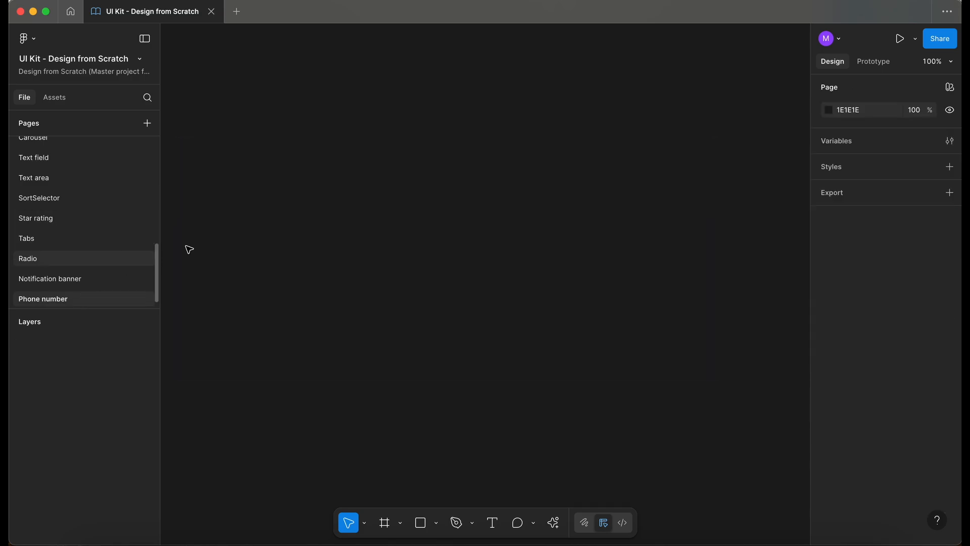
key(super+v)
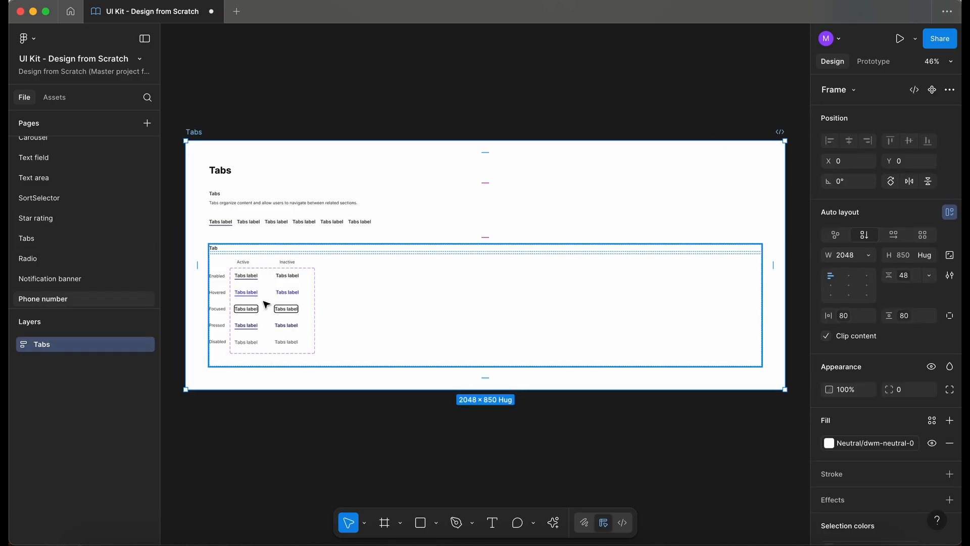
- Delete the tab examples container from the pasted frame
double_click(263, 301)
click(263, 304)
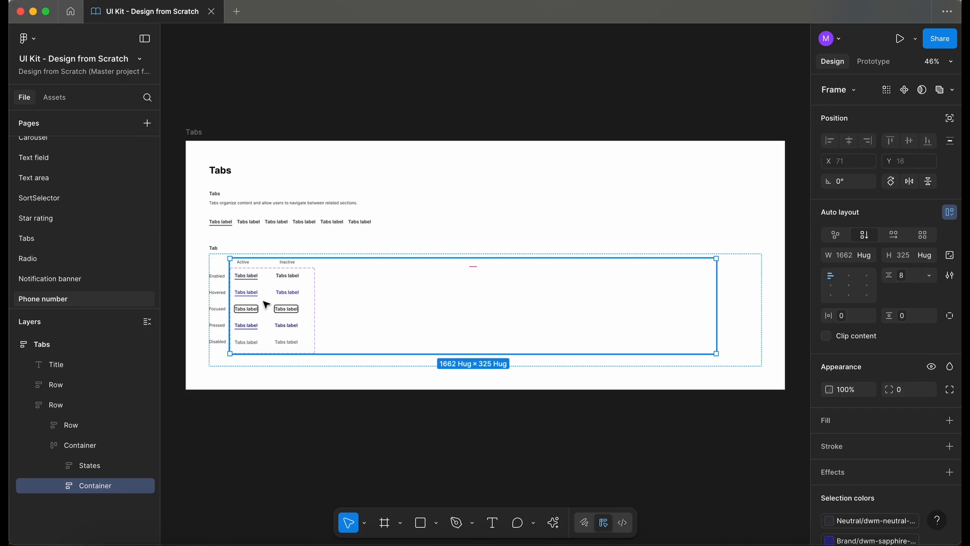
double_click(264, 301)
key(Delete)
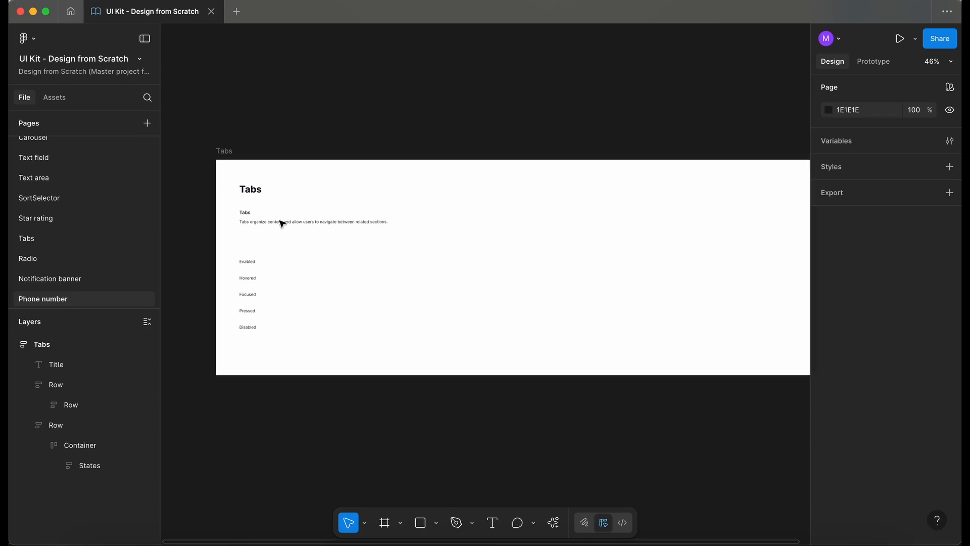
- Create a frame named Testing, about 1214 × 1233, to the left of the Phone number frame
scroll(282, 223, up, 3)
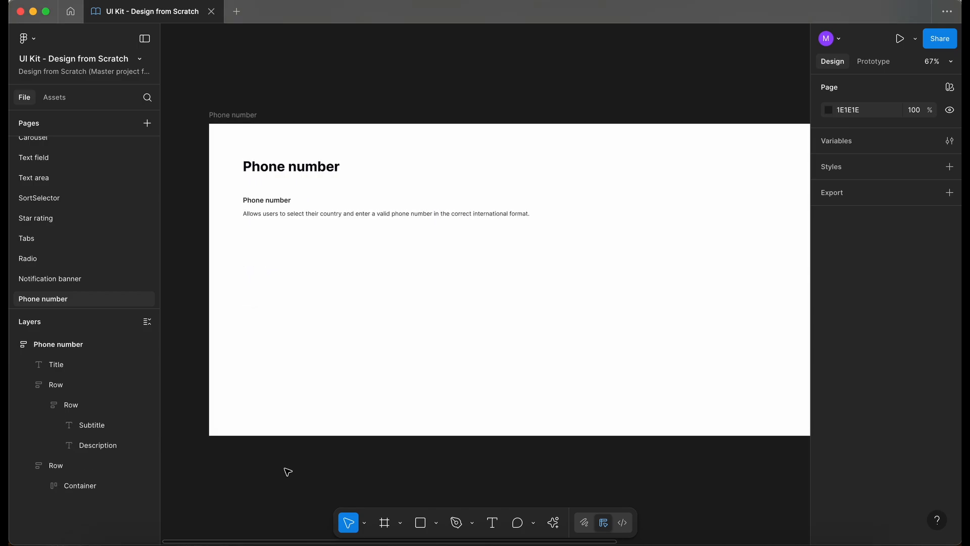
scroll(282, 449, up, 3)
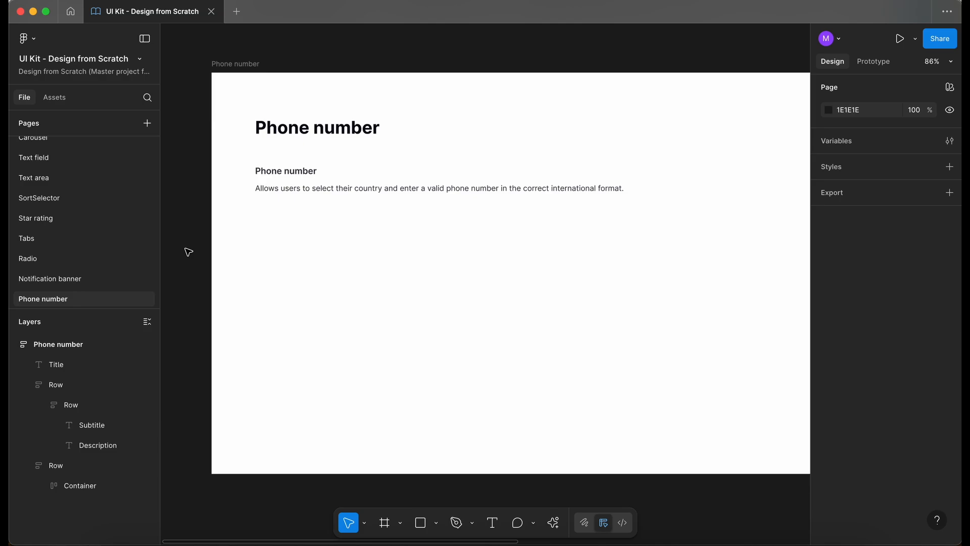
scroll(192, 237, left, 10)
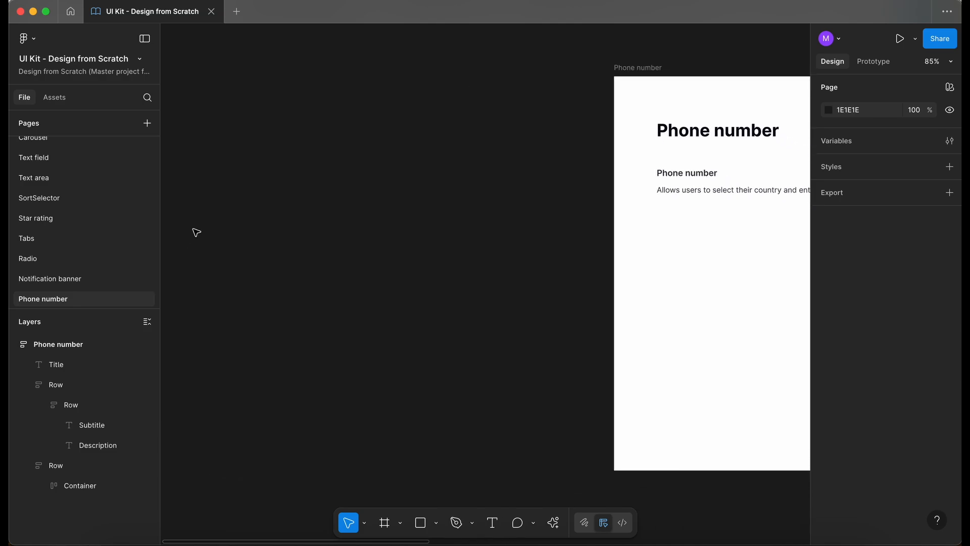
scroll(532, 198, down, 5)
key(f)
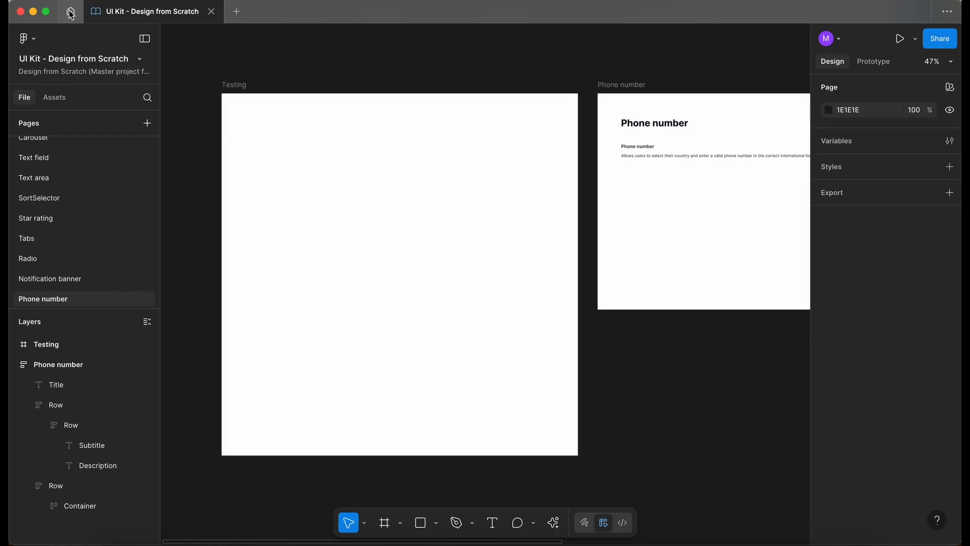
- Open the Research file's Wireframes page and copy the phone number form row from the contact form wireframe
click(71, 12)
click(555, 224)
click(60, 298)
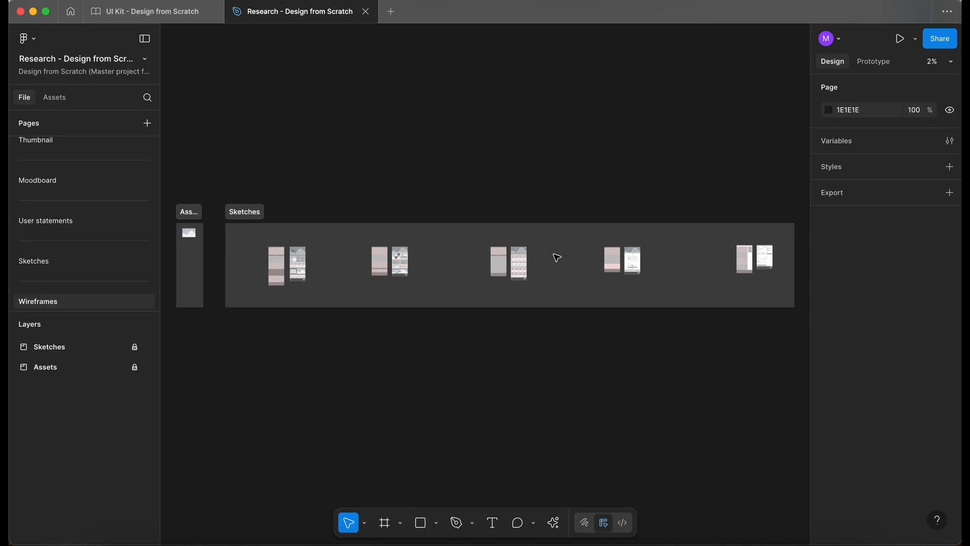
scroll(557, 257, up, 8)
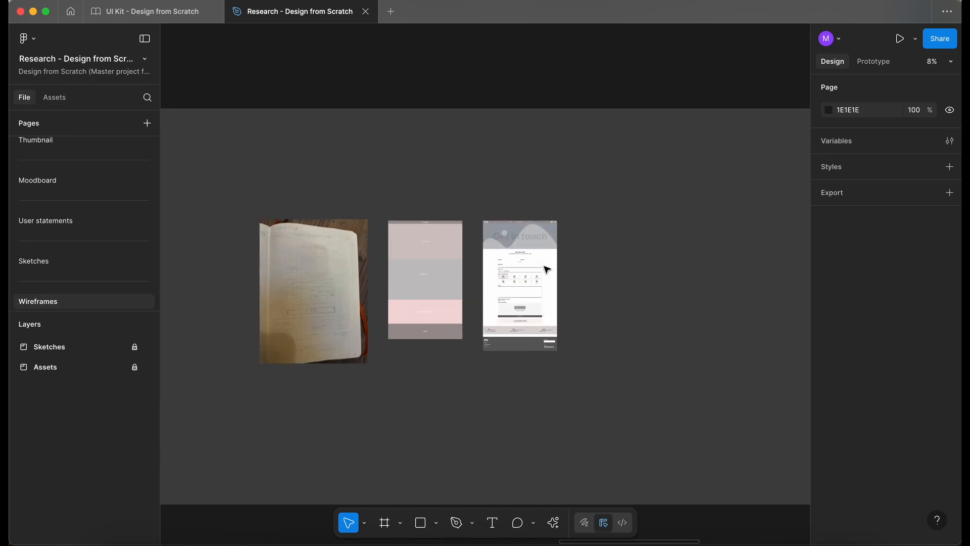
scroll(547, 269, up, 10)
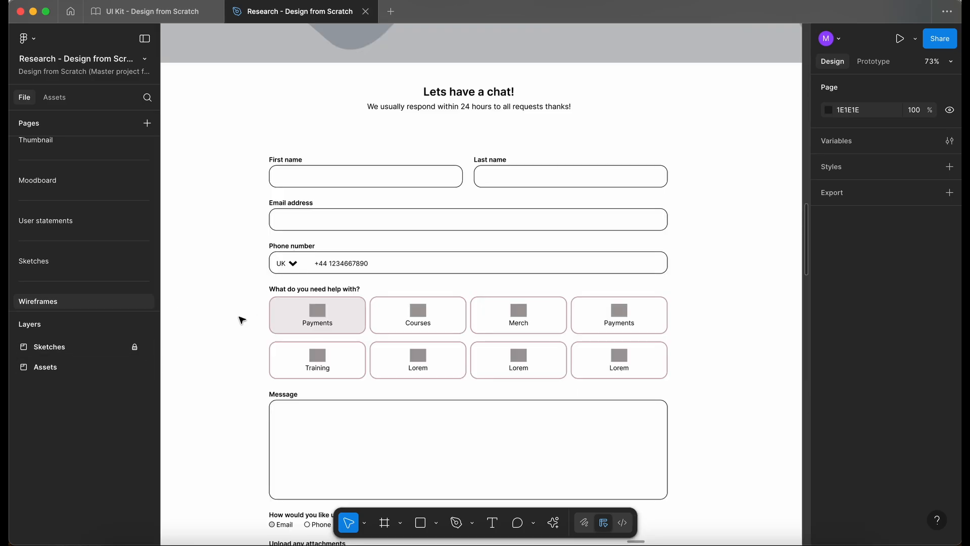
click(335, 267)
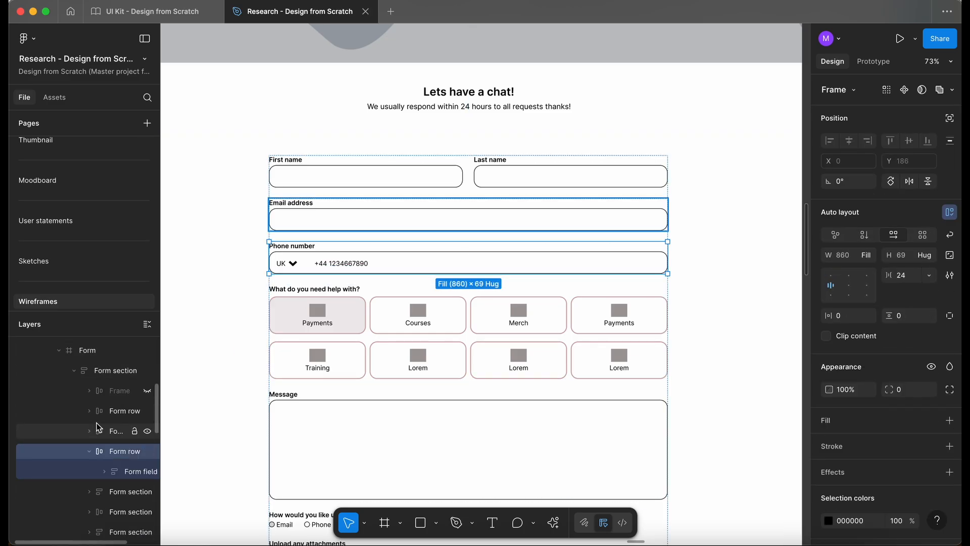
scroll(97, 427, up, 5)
click(134, 347)
click(135, 367)
click(253, 288)
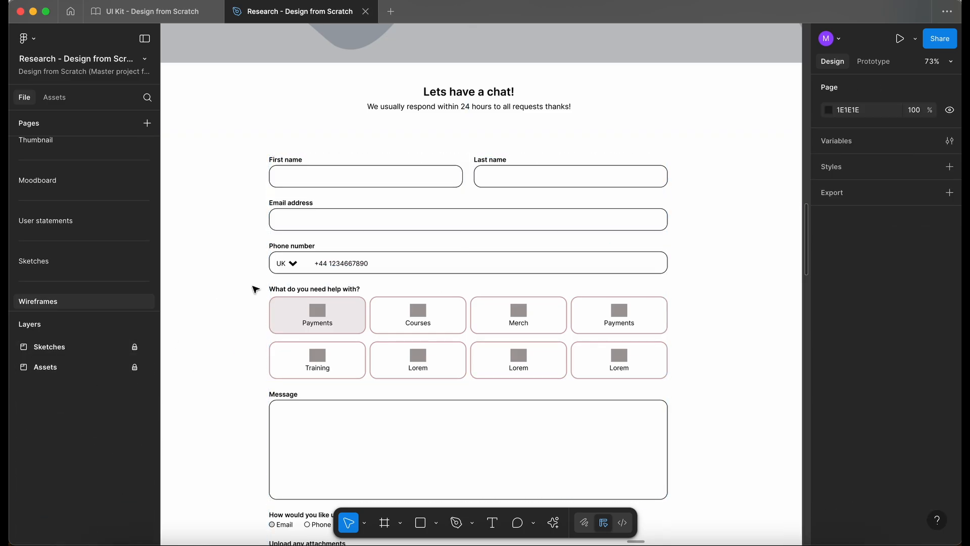
- Paste the phone number form row into the Testing frame and move it near the frame's top
click(154, 13)
click(291, 191)
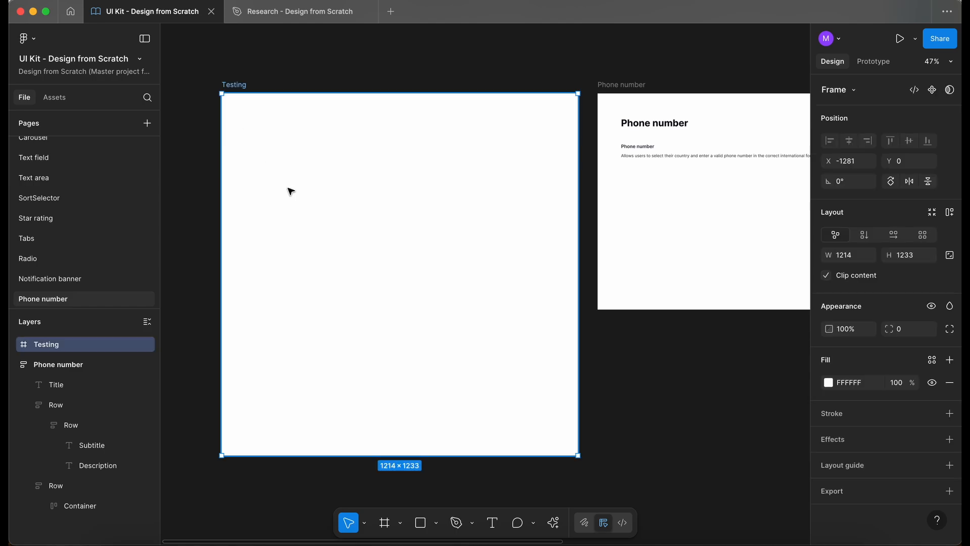
key(ctrl+v)
drag(321, 147, 325, 123)
- Zoom in to examine the pasted phone number field
scroll(323, 123, up, 5)
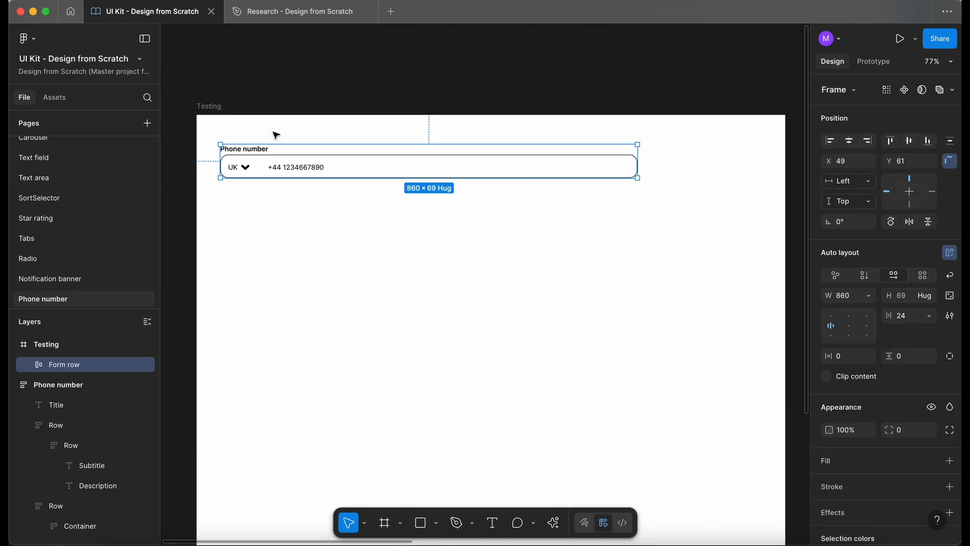
scroll(275, 134, down, 2)
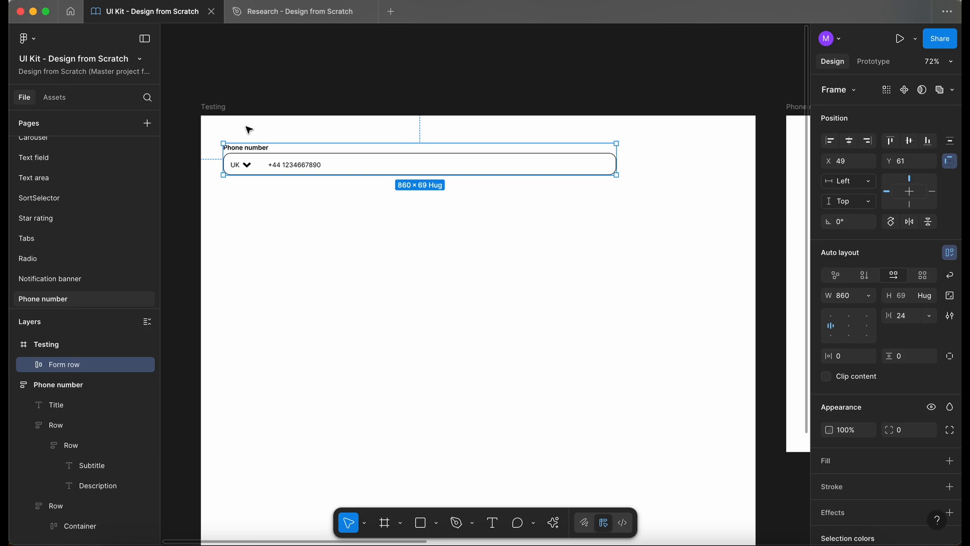
scroll(249, 131, up, 3)
click(254, 125)
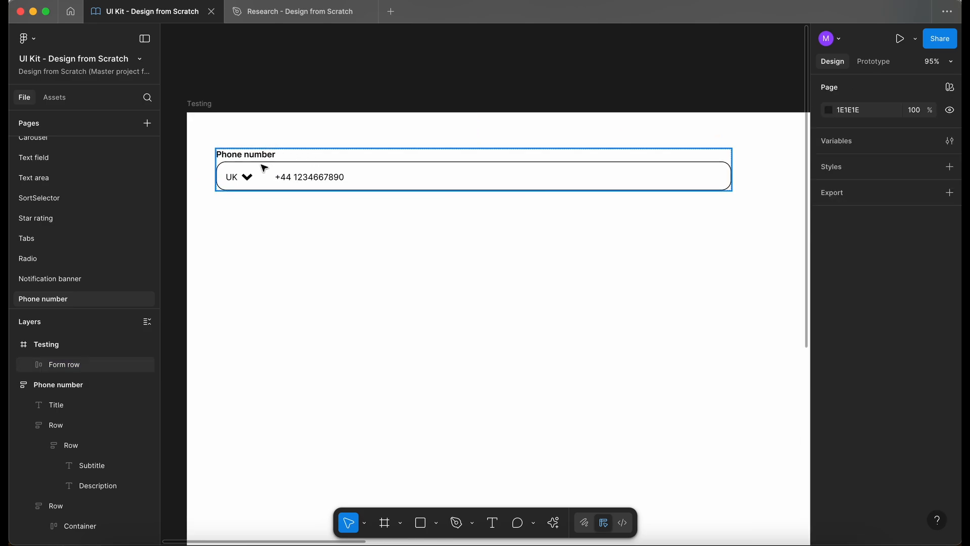
scroll(223, 215, up, 3)
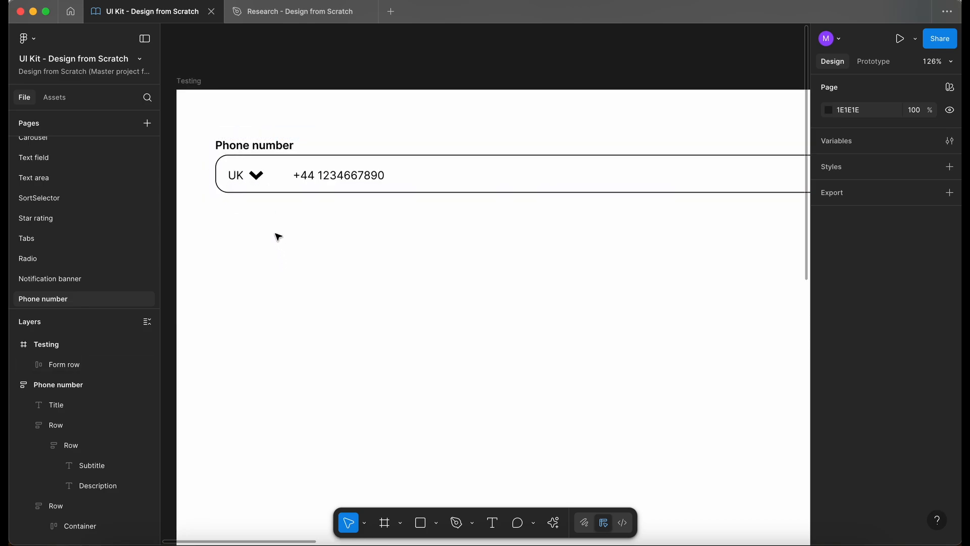
scroll(278, 237, down, 2)
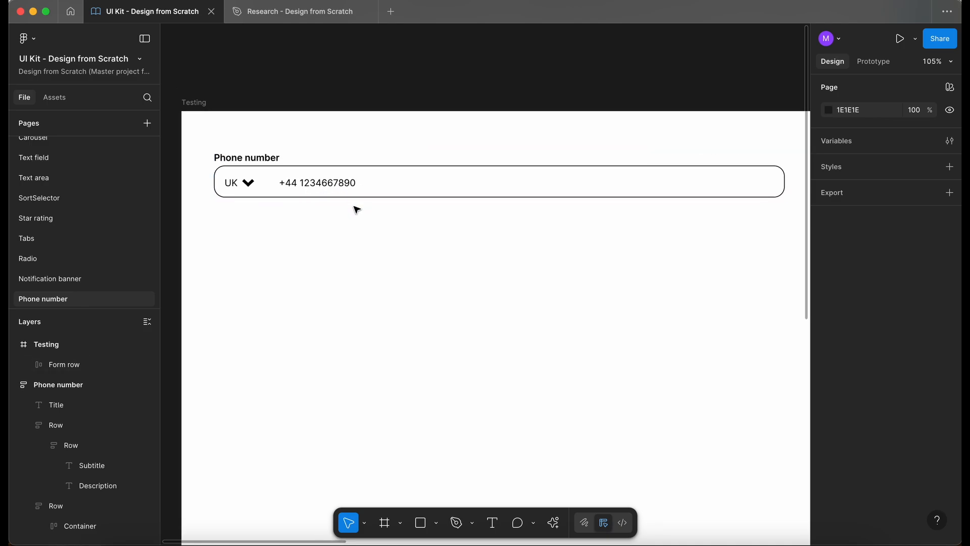
scroll(288, 234, down, 2)
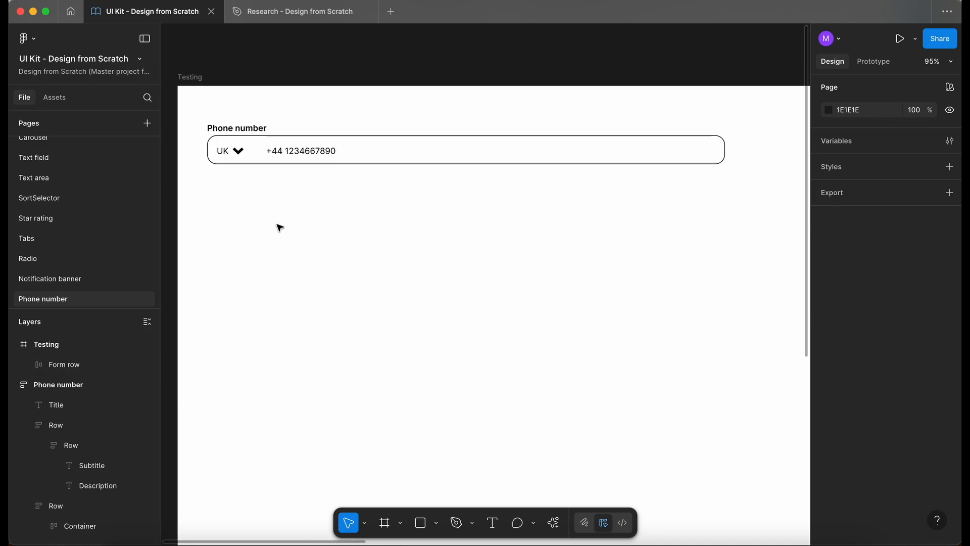
- Search the assets for "text" and place a TextField instance below the phone number field
click(56, 98)
text(text)
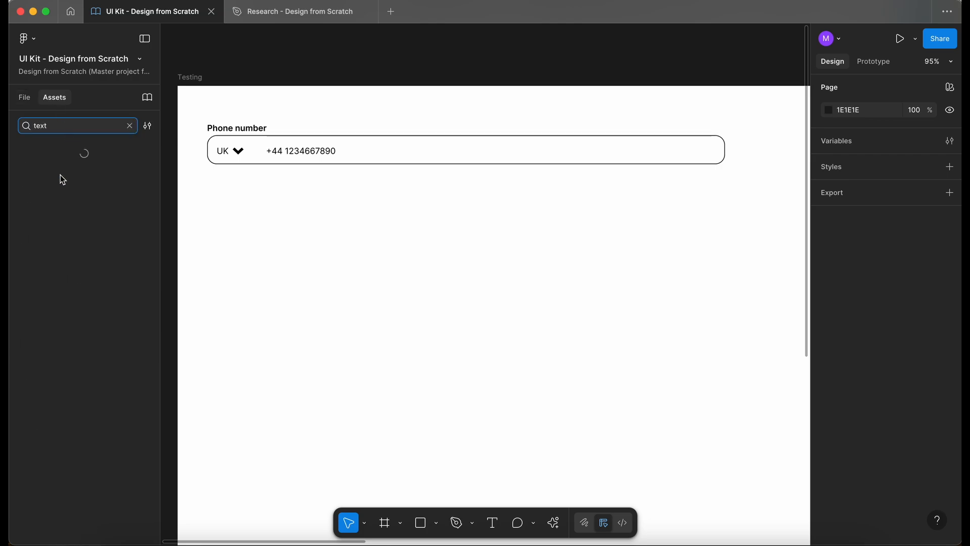
click(116, 182)
drag(115, 182, 295, 312)
scroll(283, 311, down, 1)
click(267, 310)
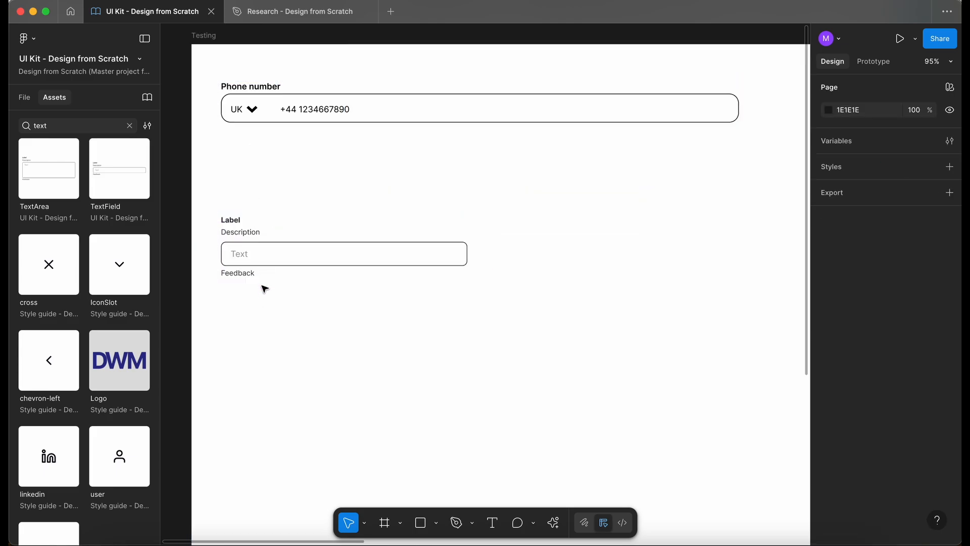
- Detach the TextField instance
click(256, 256)
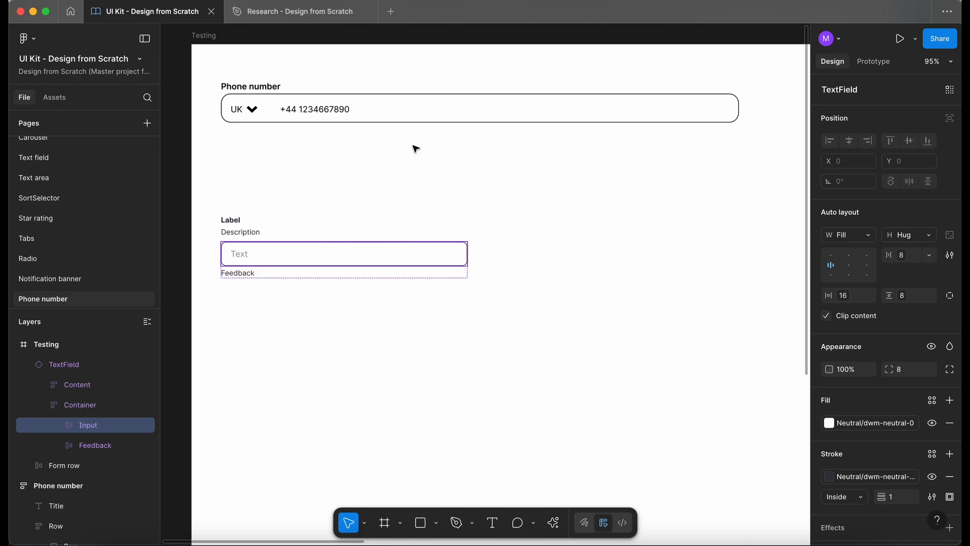
key(Tab)
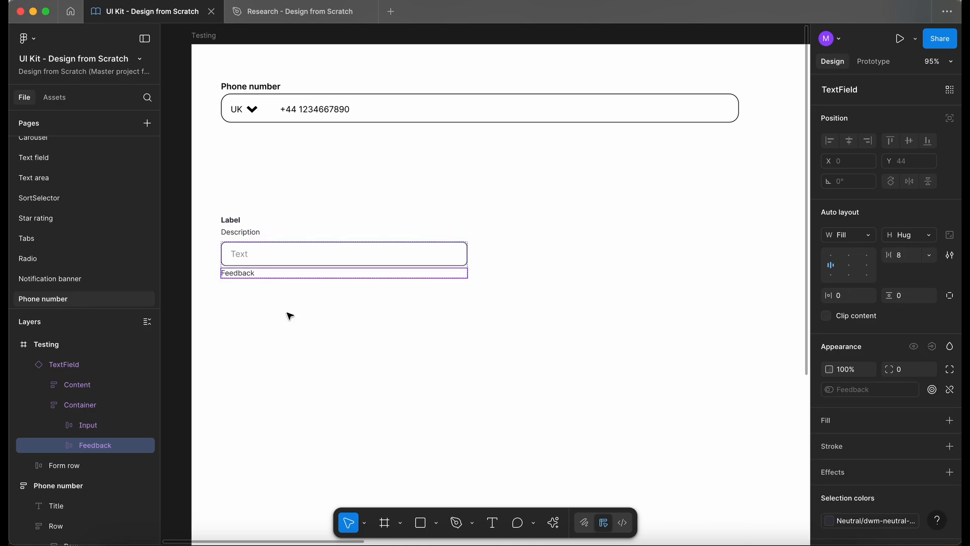
scroll(289, 316, right, 1)
click(283, 253)
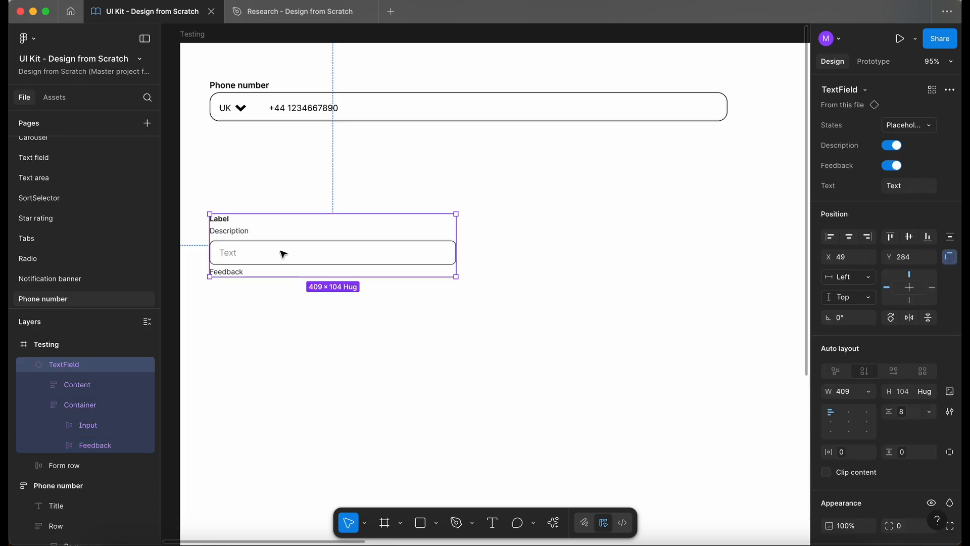
right_click(258, 252)
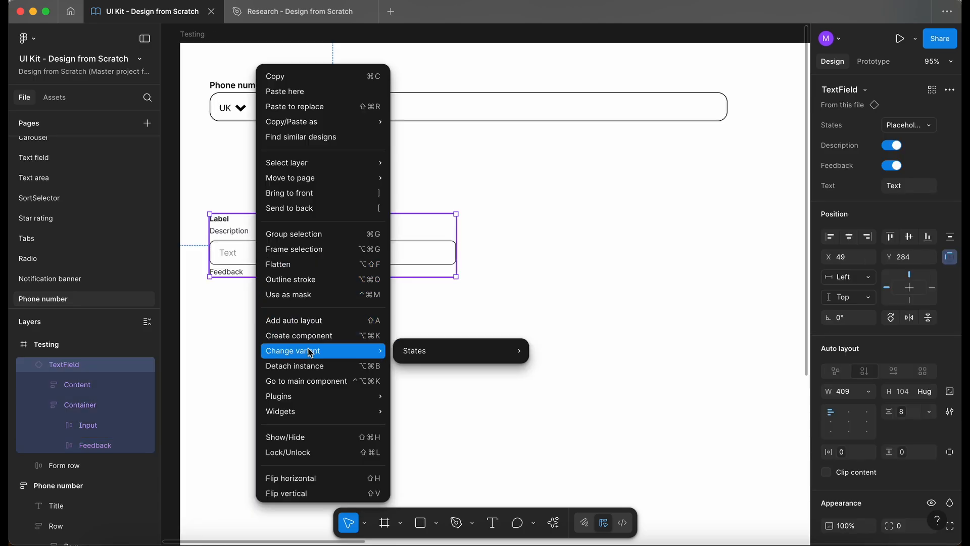
click(311, 366)
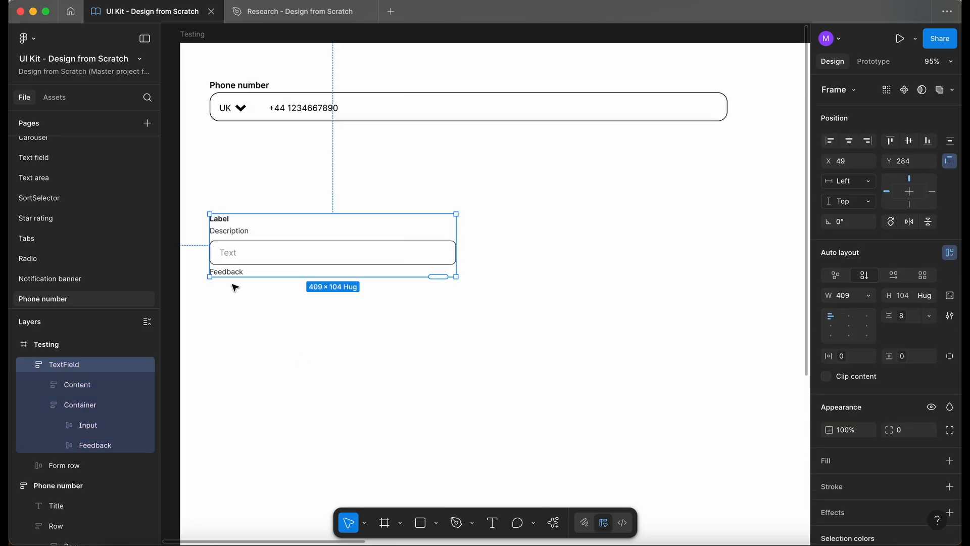
- Inspect the detached TextField's layers, expanding down to its Input and Input Text layers
scroll(237, 284, left, 1)
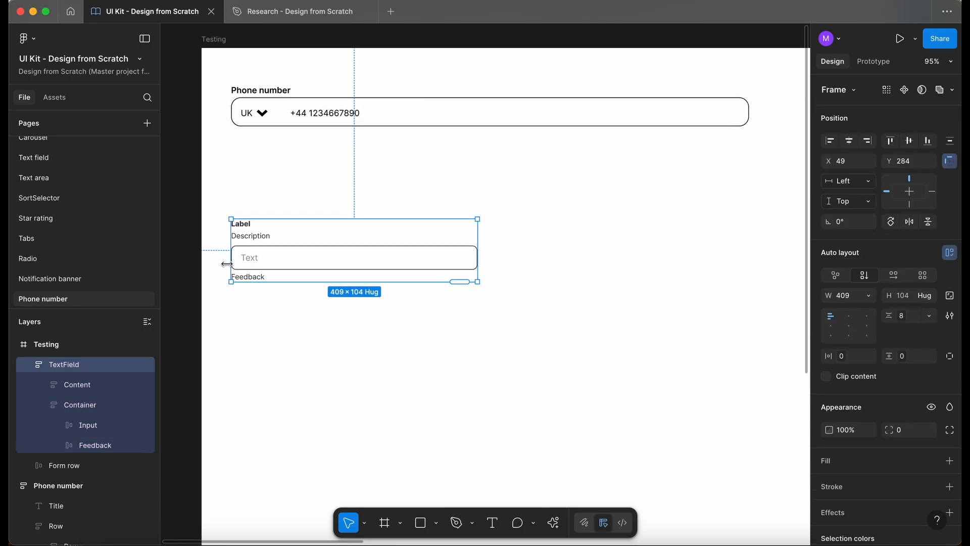
double_click(262, 258)
double_click(264, 259)
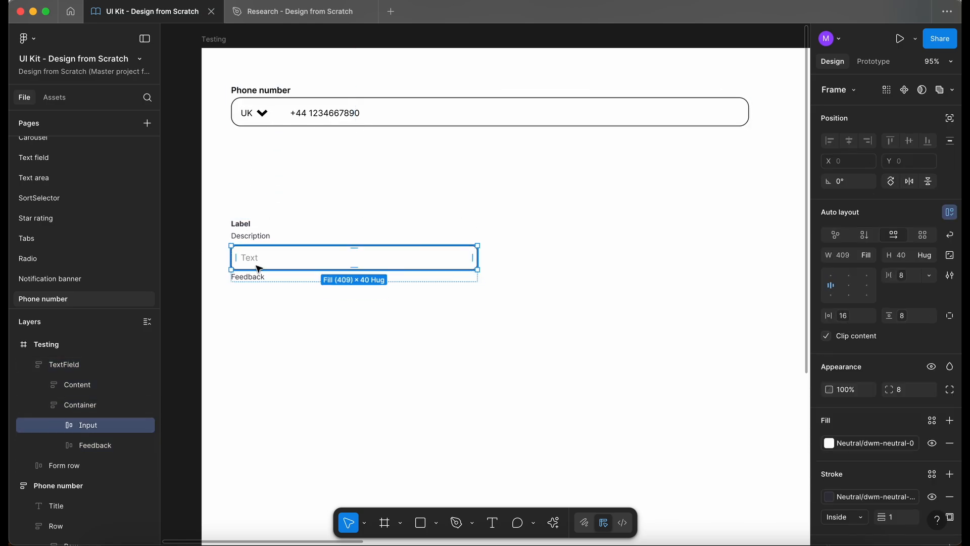
click(59, 427)
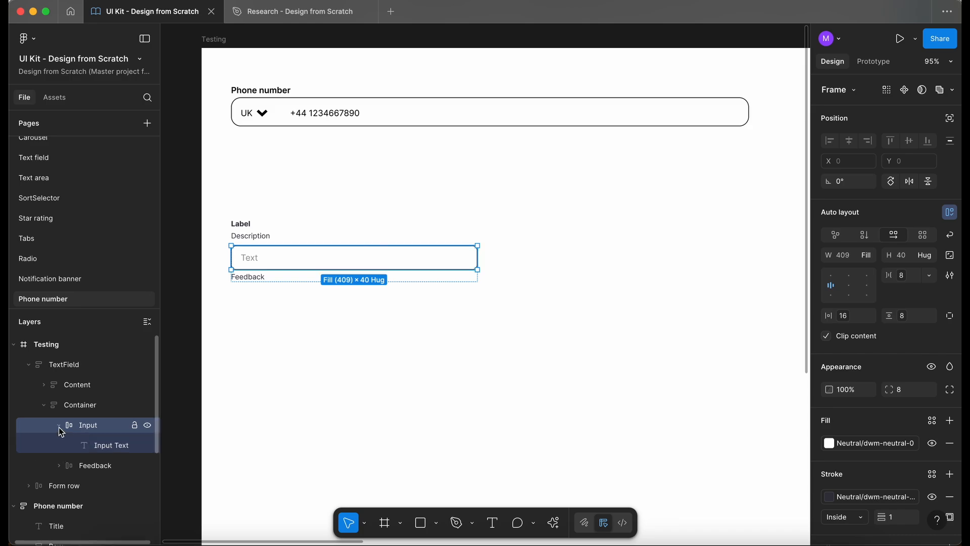
click(99, 444)
click(99, 446)
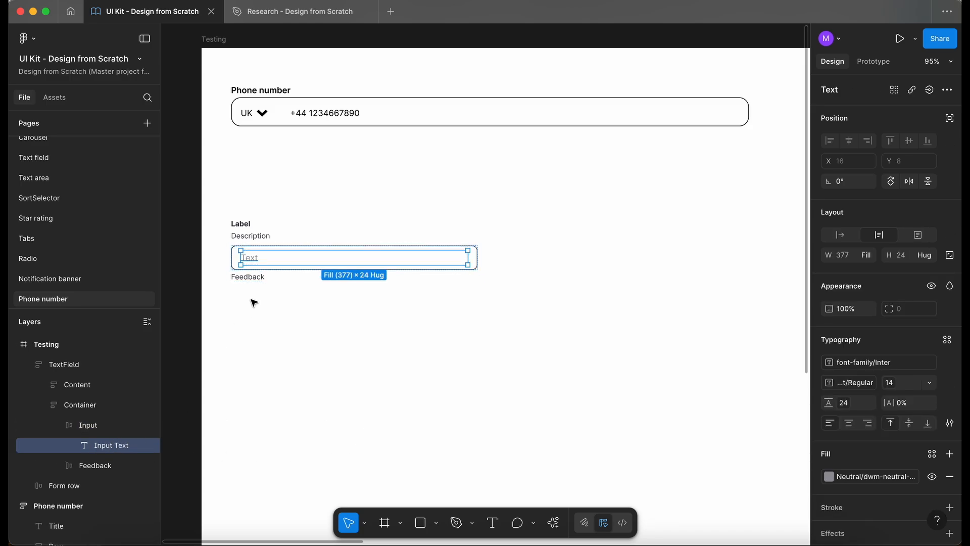
scroll(234, 263, up, 3)
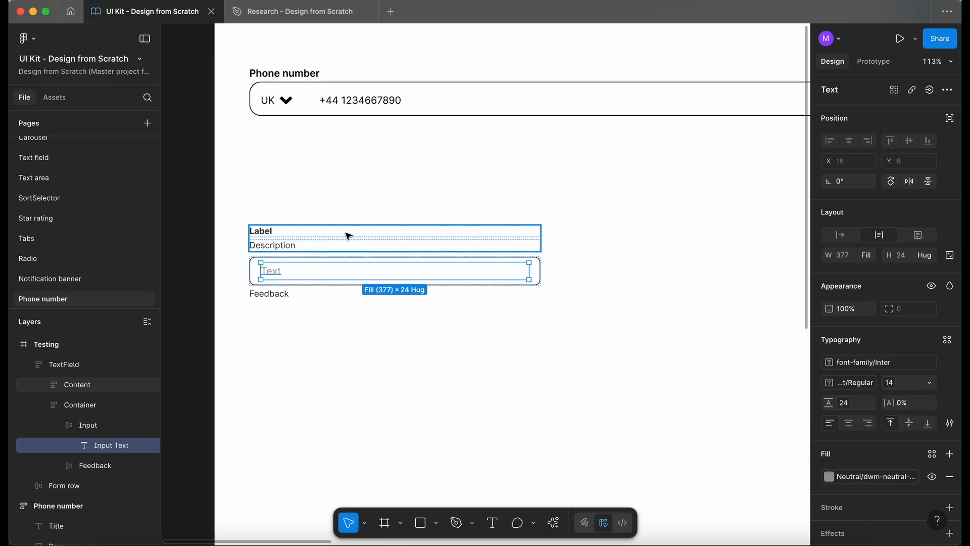
scroll(285, 253, up, 2)
scroll(285, 253, right, 1)
click(237, 230)
click(236, 279)
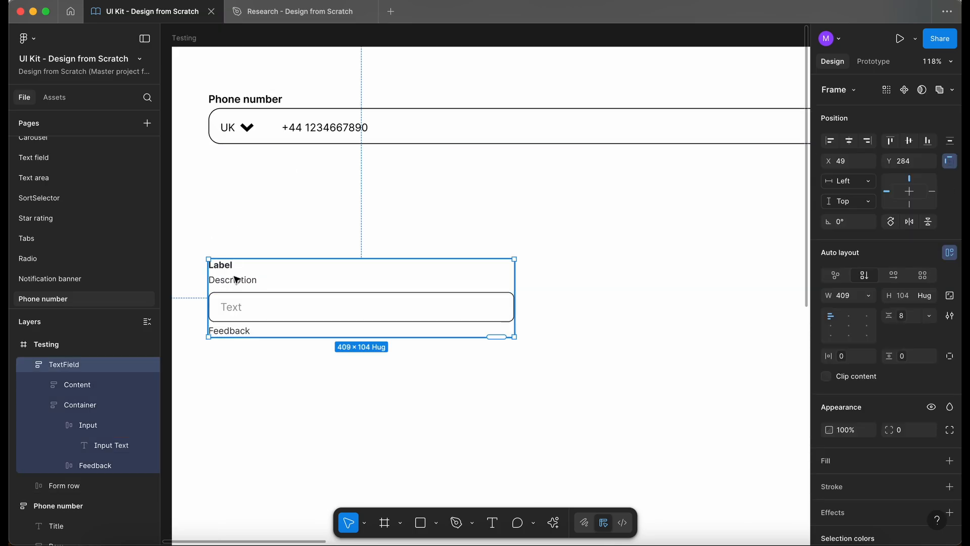
scroll(246, 293, up, 2)
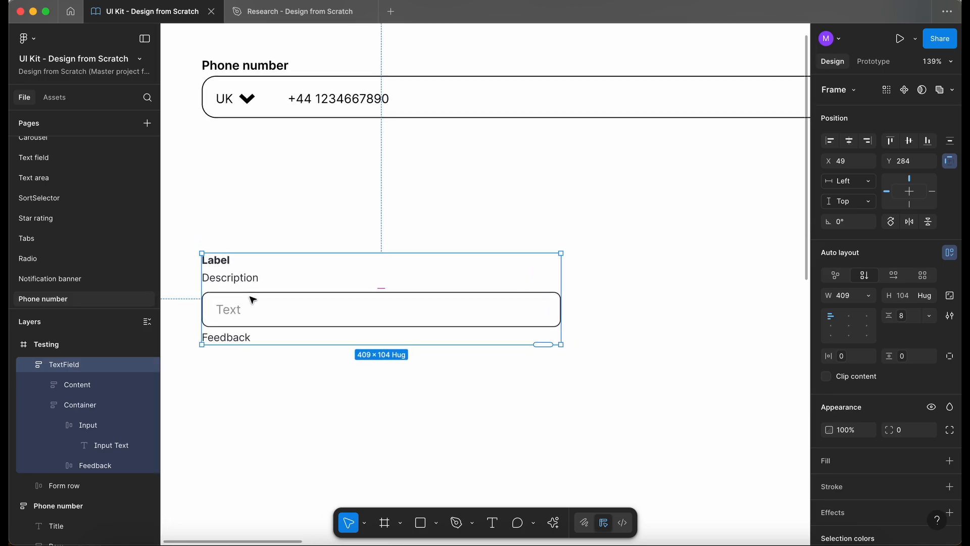
click(89, 406)
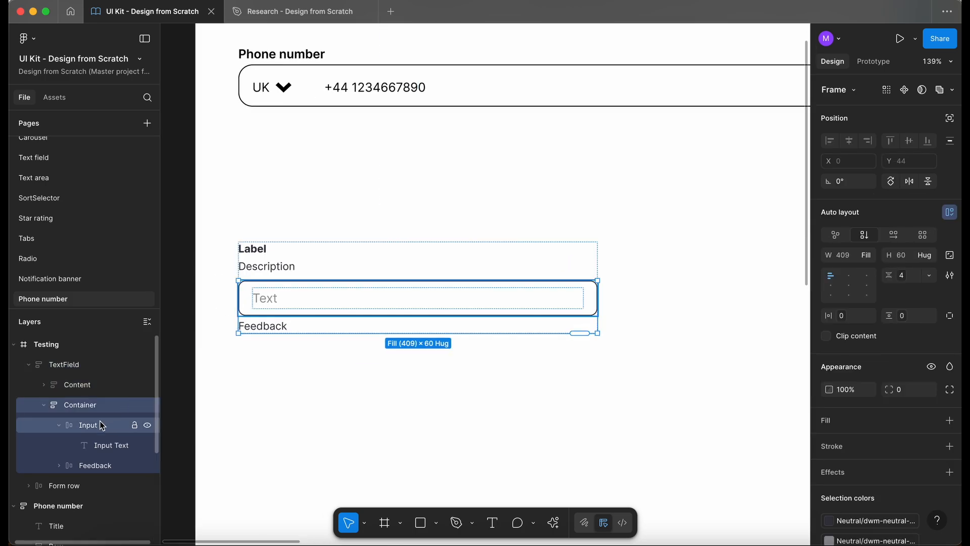
click(101, 425)
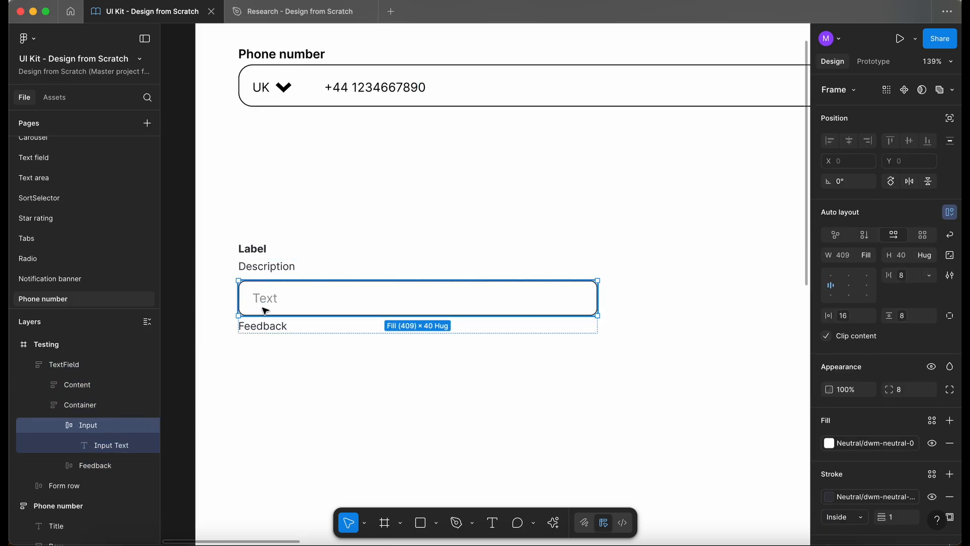
- Draw a frame about 30×10 at the start of the input field and name it Container
key(f)
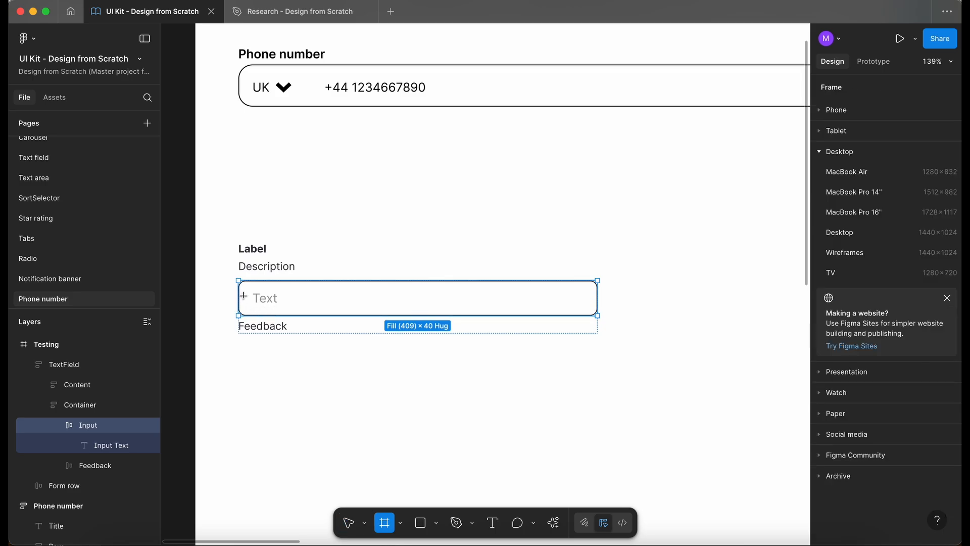
drag(247, 294, 274, 304)
double_click(107, 445)
text(Cont)
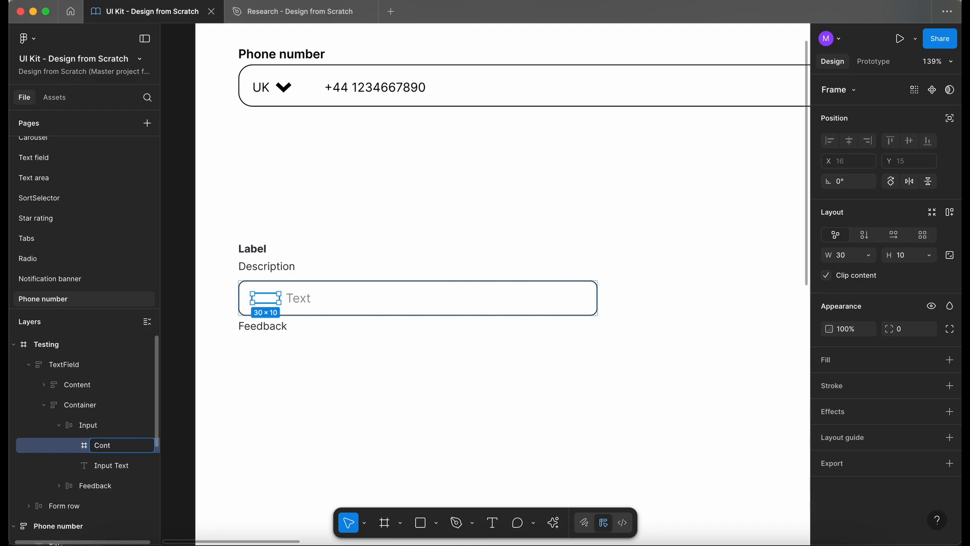
text(ainer)
key(Return)
- Add auto layout to the Container frame and set its gap to 4px
key(shift+a)
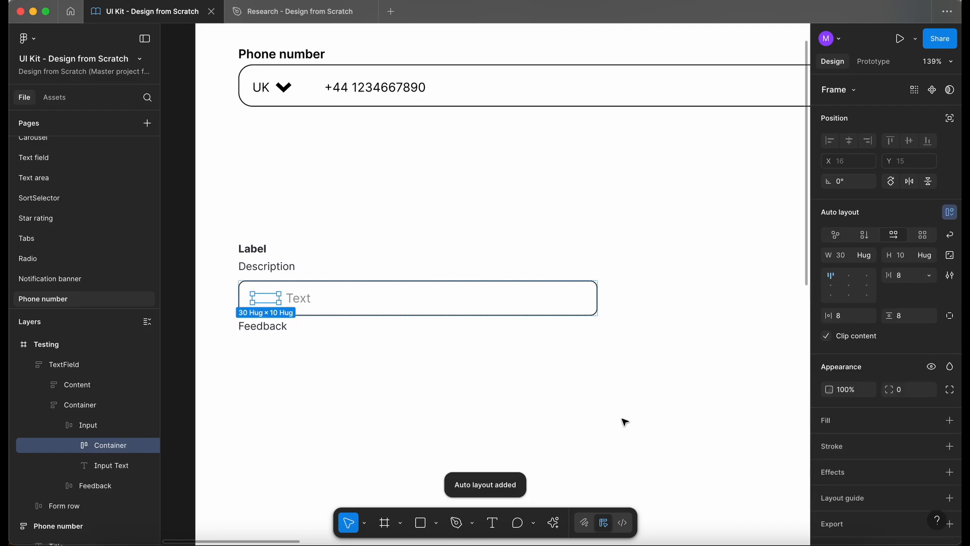
click(908, 279)
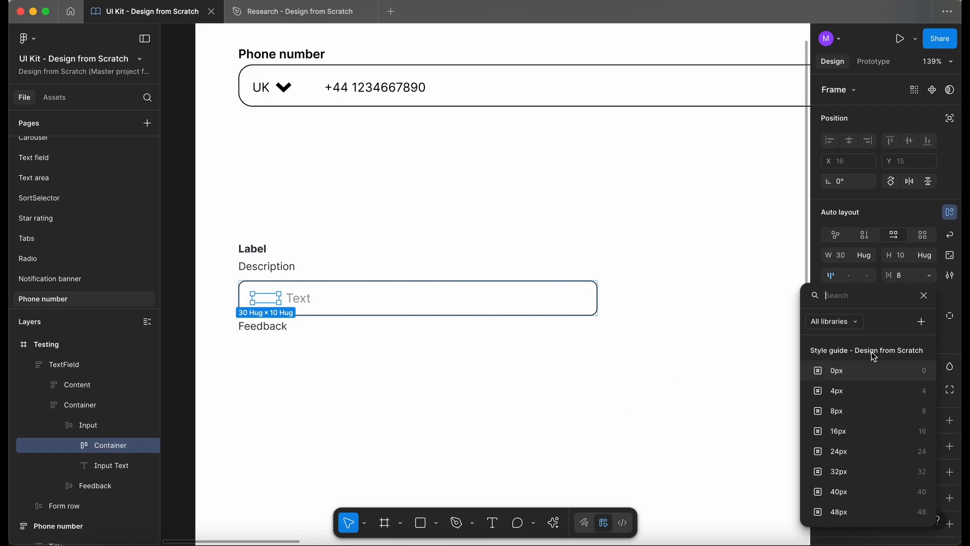
click(840, 390)
click(866, 317)
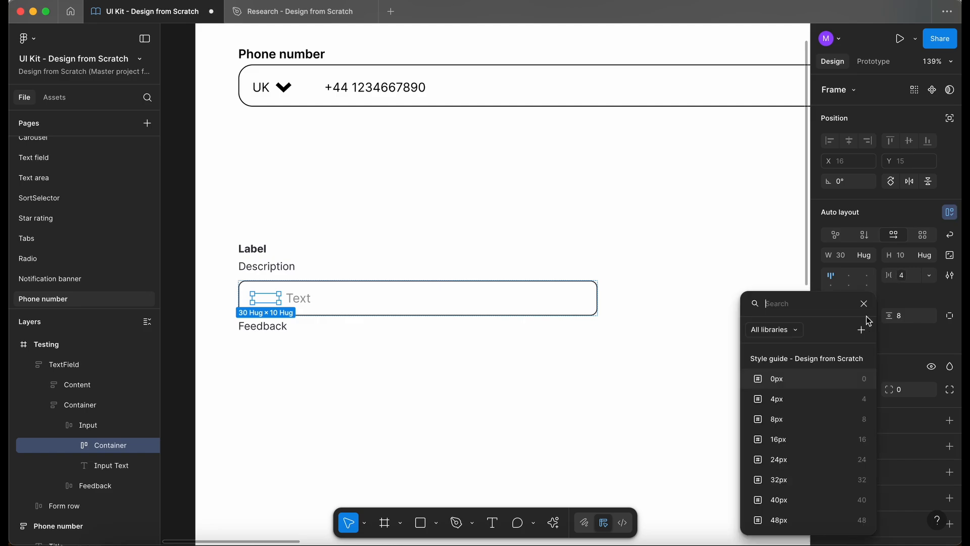
click(781, 428)
- Paste a copy of the input's placeholder text into the Container frame
click(433, 303)
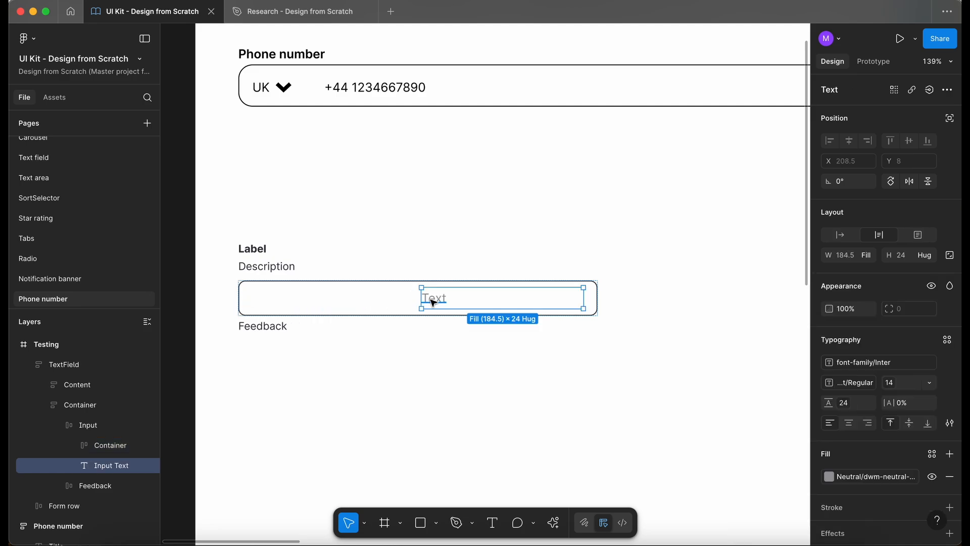
click(257, 302)
key(ctrl+v)
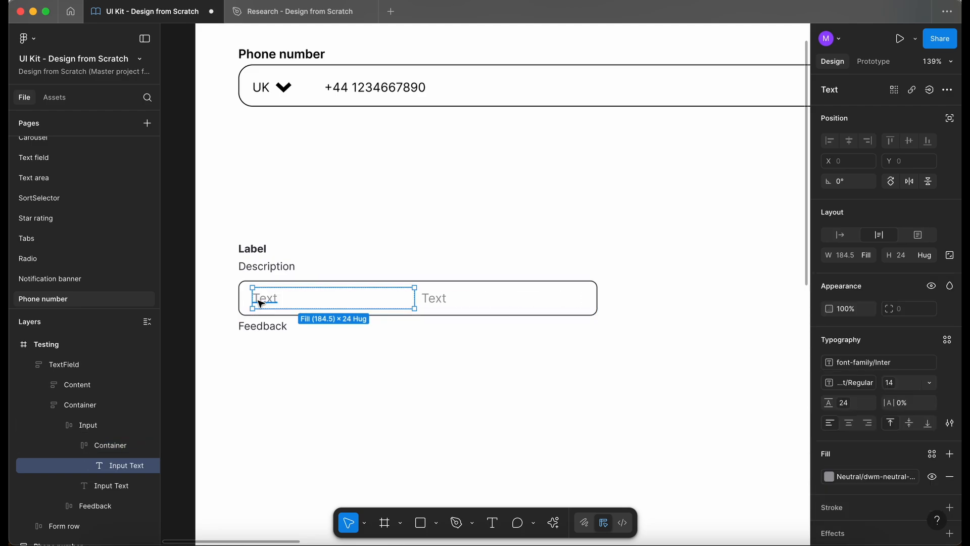
- Set the pasted text's width to hug and change its content to UK
click(869, 258)
click(865, 238)
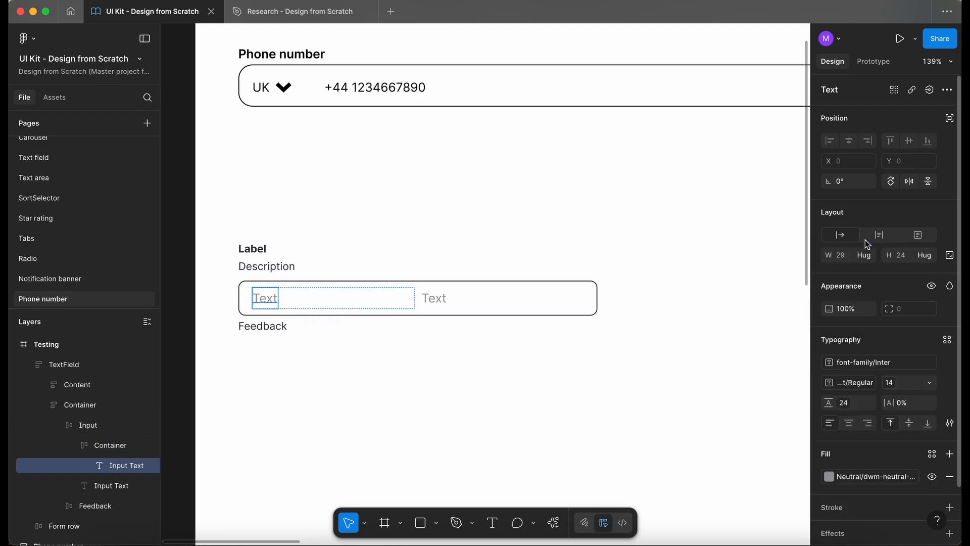
ctrl+scroll(252, 300, up, 3)
double_click(267, 302)
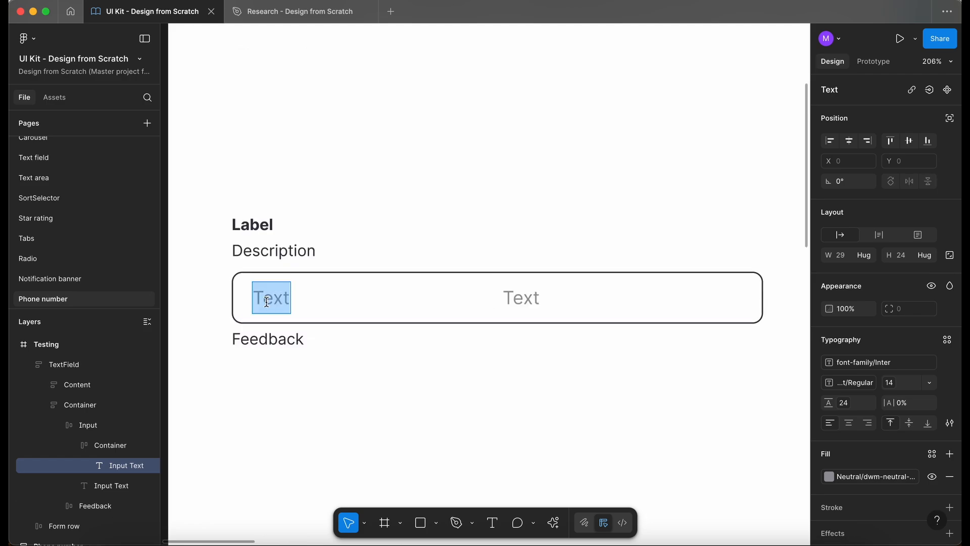
text(UK)
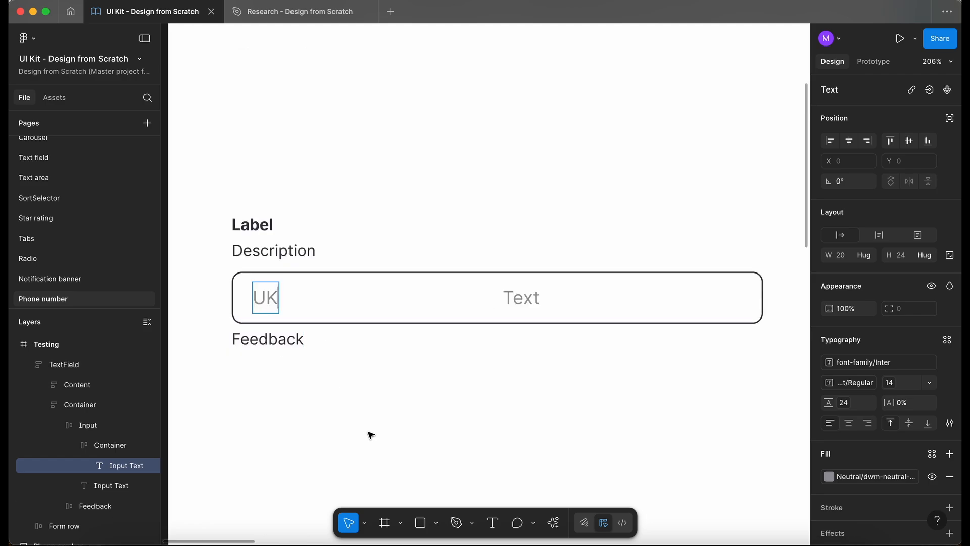
key(Escape)
- Change the UK text's fill to another swatch from the neutral colour library
click(870, 477)
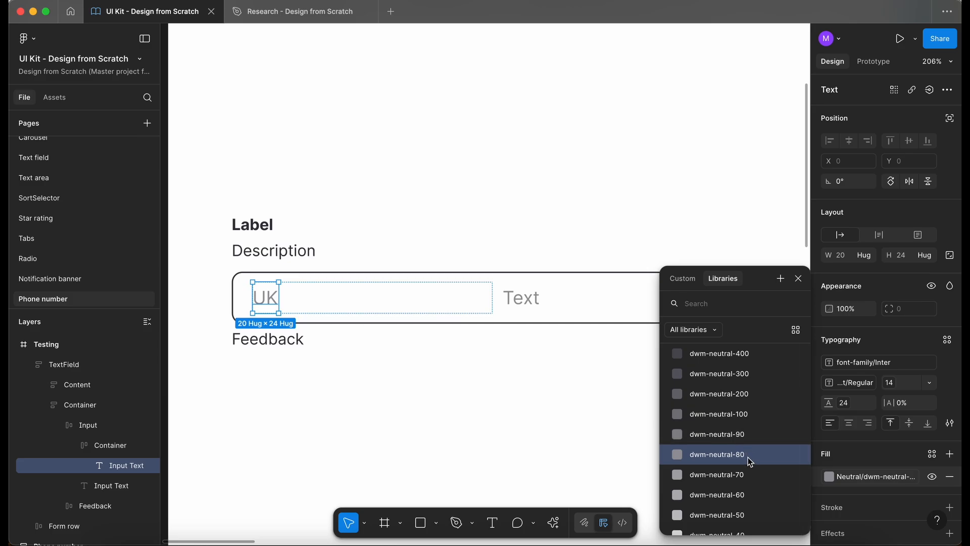
scroll(750, 462, down, 1)
click(741, 364)
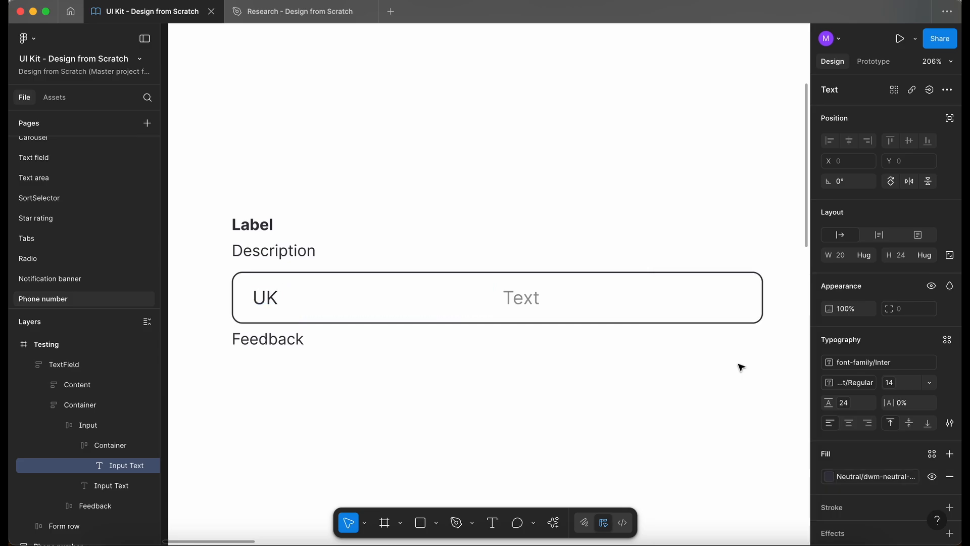
- Set the Container frame's width to hug its contents
click(317, 395)
scroll(317, 395, up, 1)
click(268, 334)
double_click(268, 335)
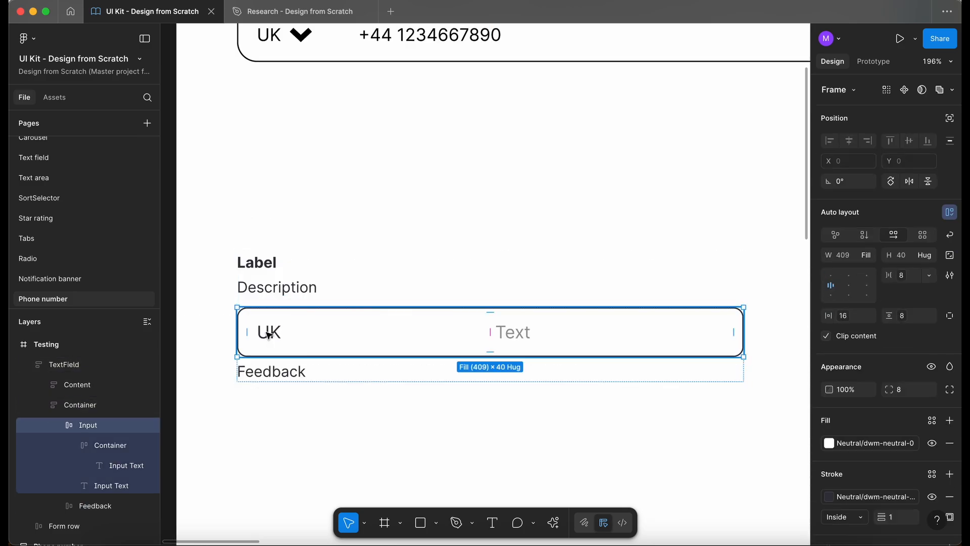
click(107, 445)
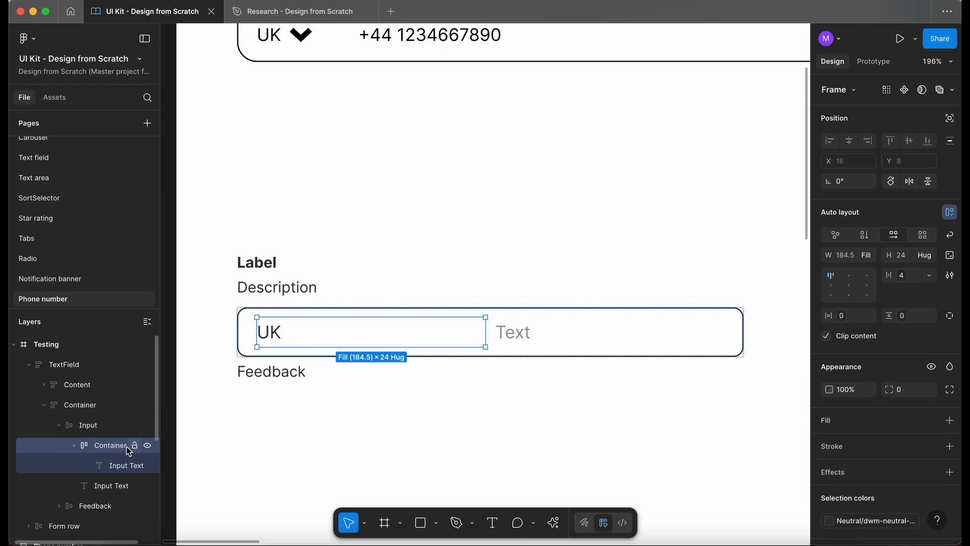
click(872, 257)
click(873, 246)
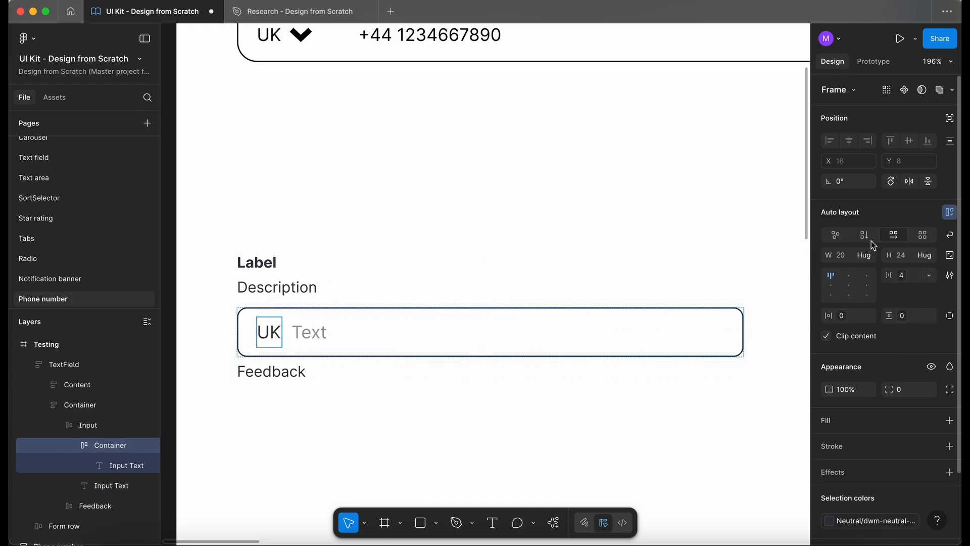
- Search the assets for "iconsl" and place an IconSlot chevron after UK inside the Container
scroll(263, 344, up, 5)
scroll(263, 344, down, 5)
scroll(264, 344, down, 5)
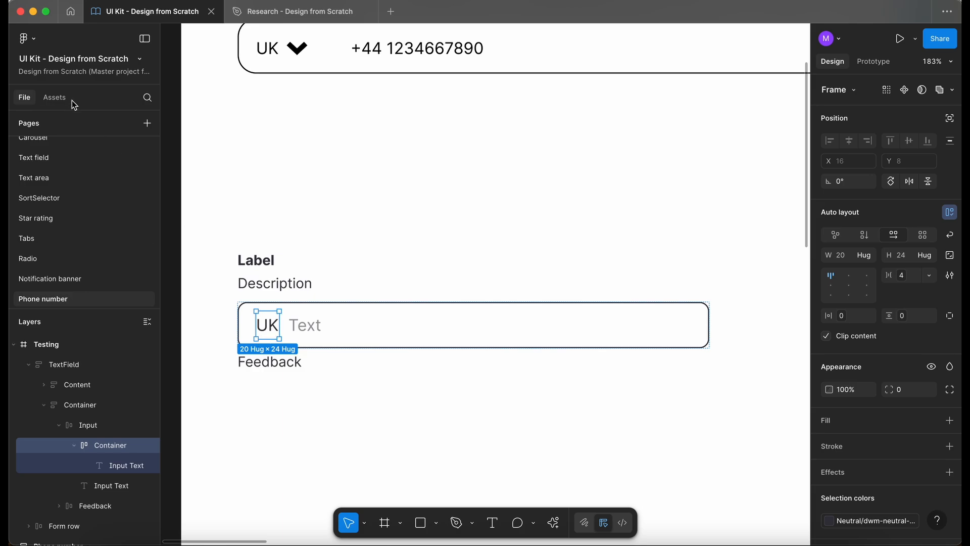
text(icons)
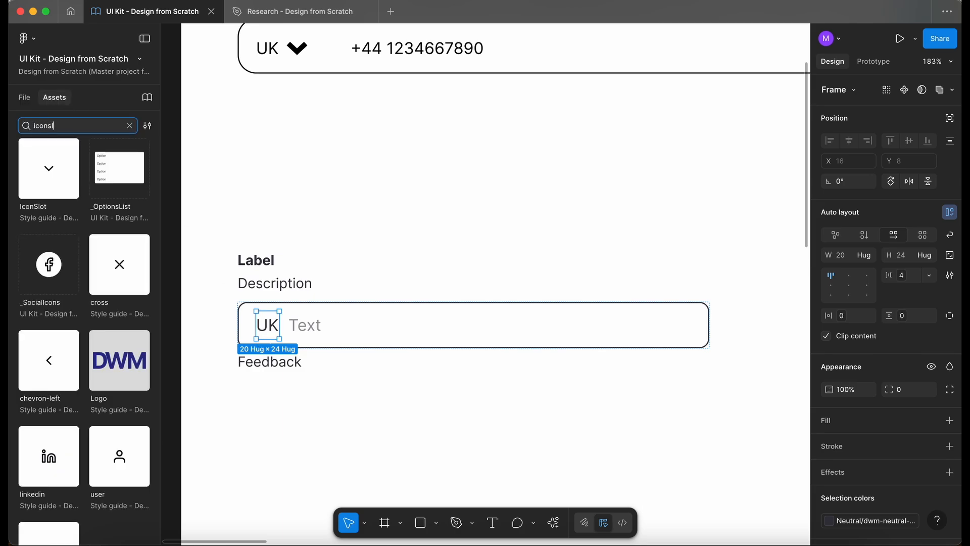
drag(58, 180, 275, 334)
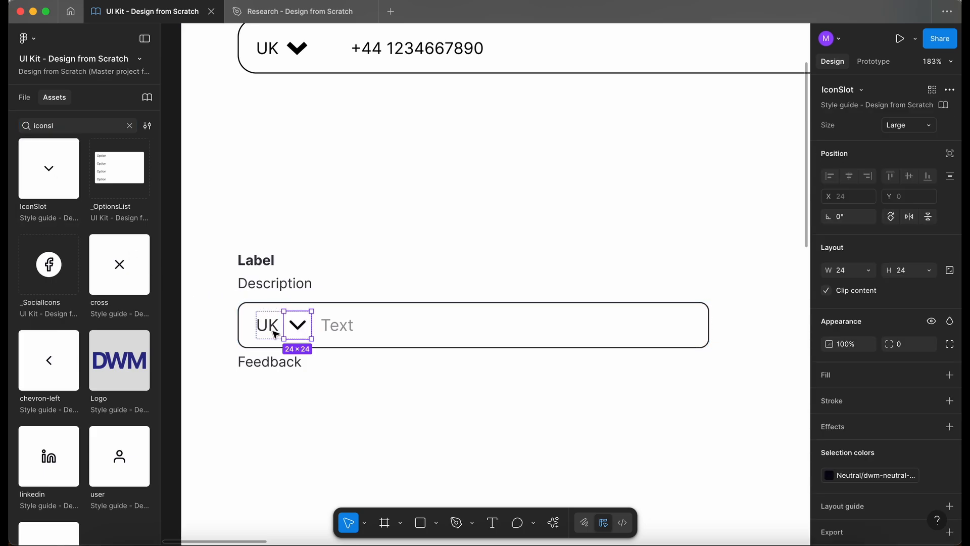
- Zoom in to examine the UK and chevron Container inside the field
click(25, 98)
click(327, 206)
scroll(259, 343, up, 4)
super+click(290, 318)
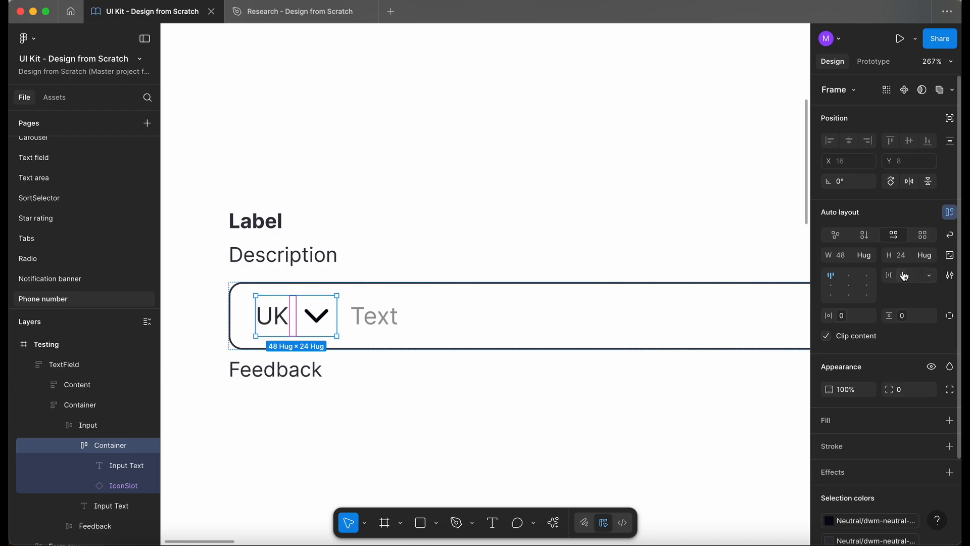
click(361, 422)
scroll(361, 422, down, 4)
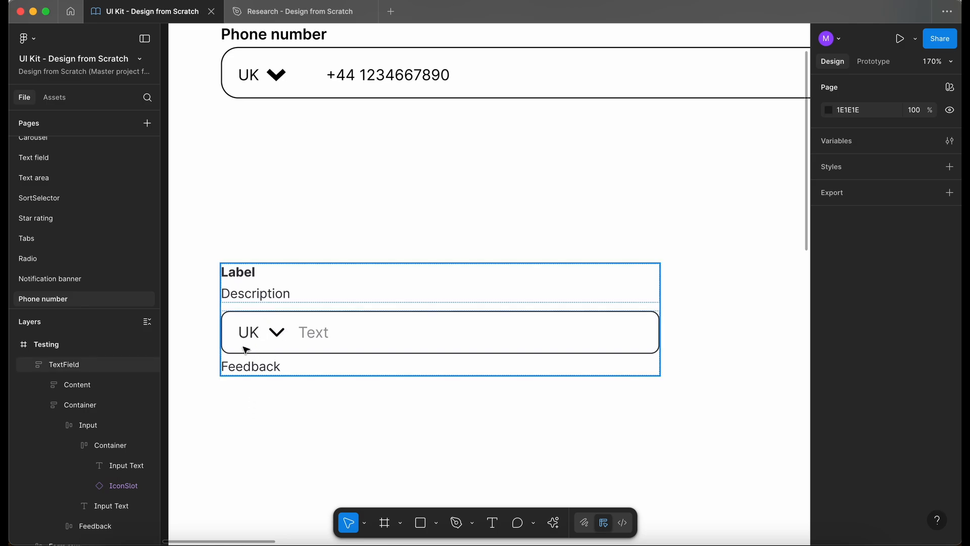
scroll(246, 345, down, 2)
scroll(243, 326, up, 6)
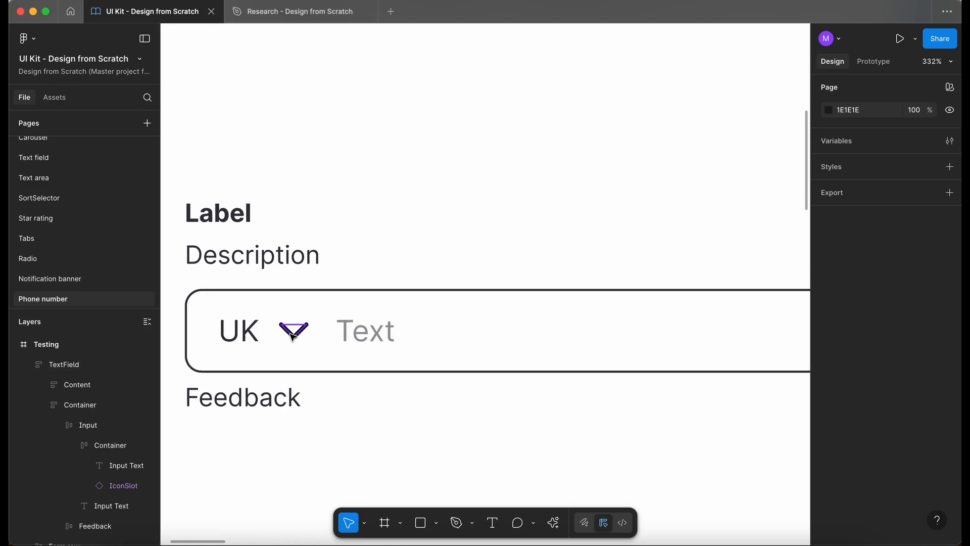
- Draw a divider frame between UK and the chevron and set its width to 1
click(247, 340)
click(270, 348)
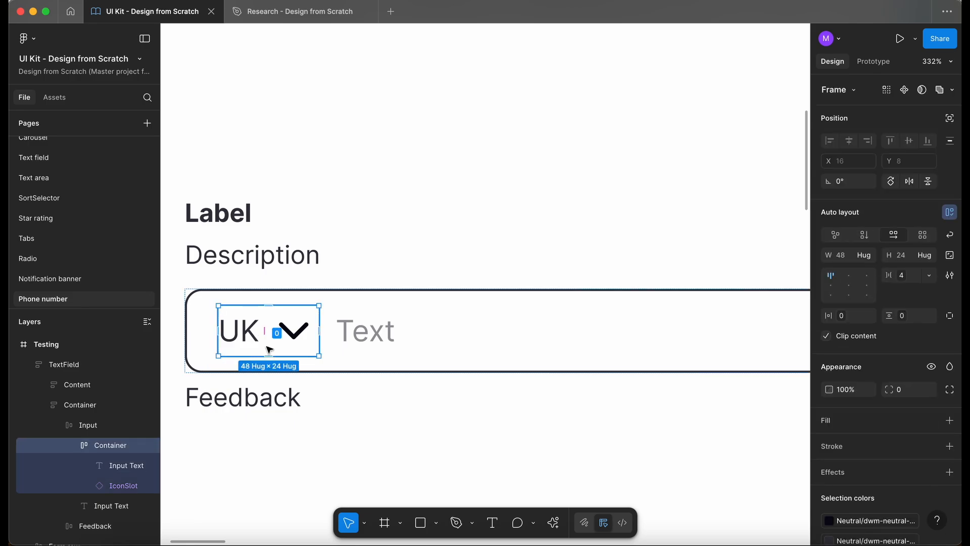
key(f)
drag(270, 321, 275, 360)
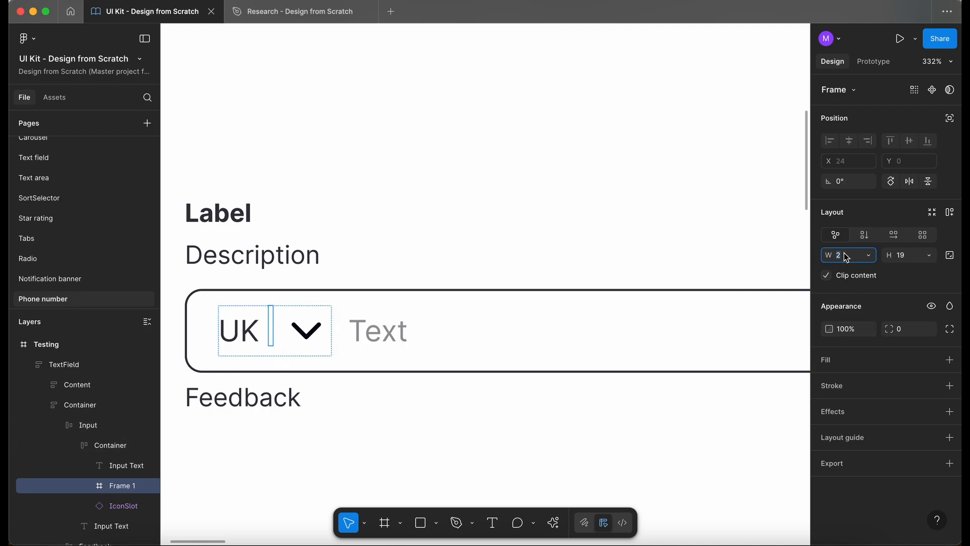
text(1)
key(Return)
- Make the divider fill the container's height and give it the Brand dwm-sapphire fill
click(929, 255)
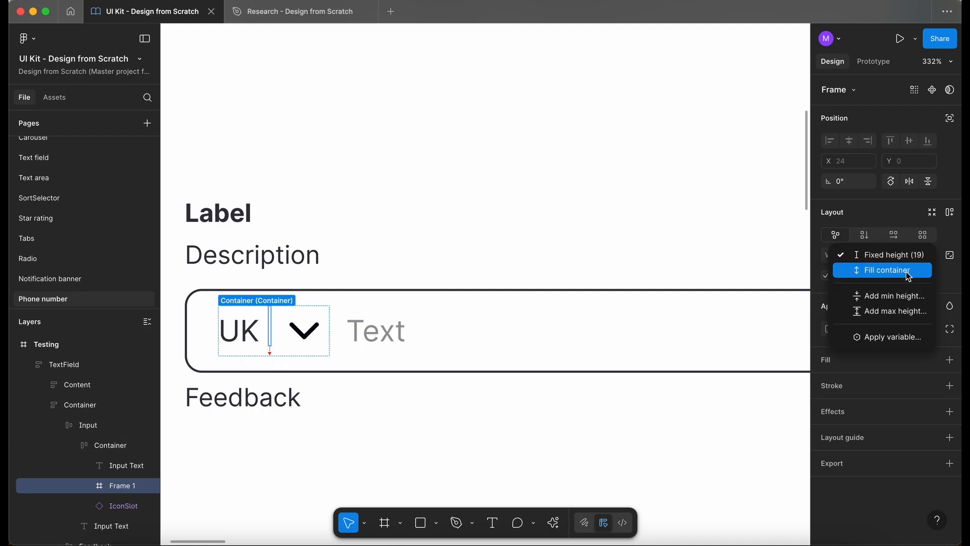
click(906, 271)
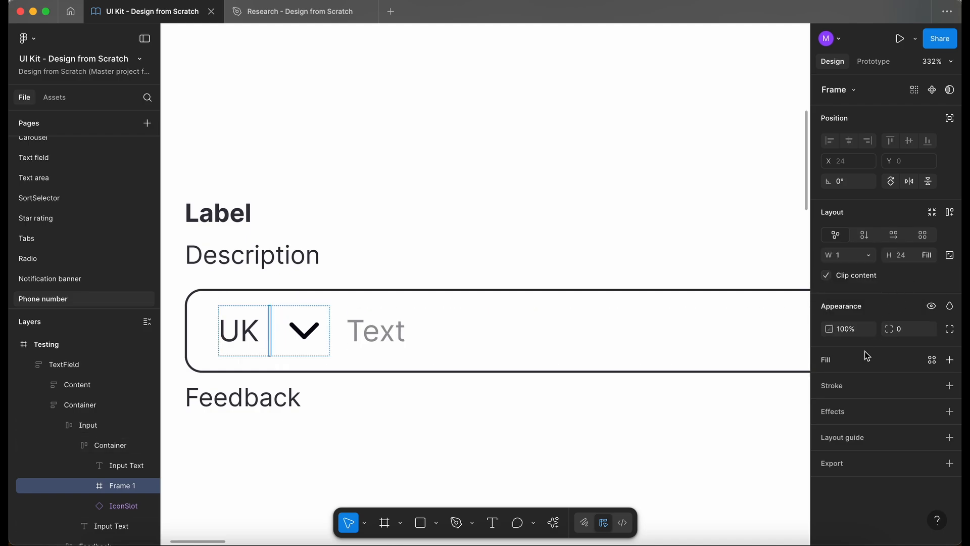
click(933, 360)
click(722, 399)
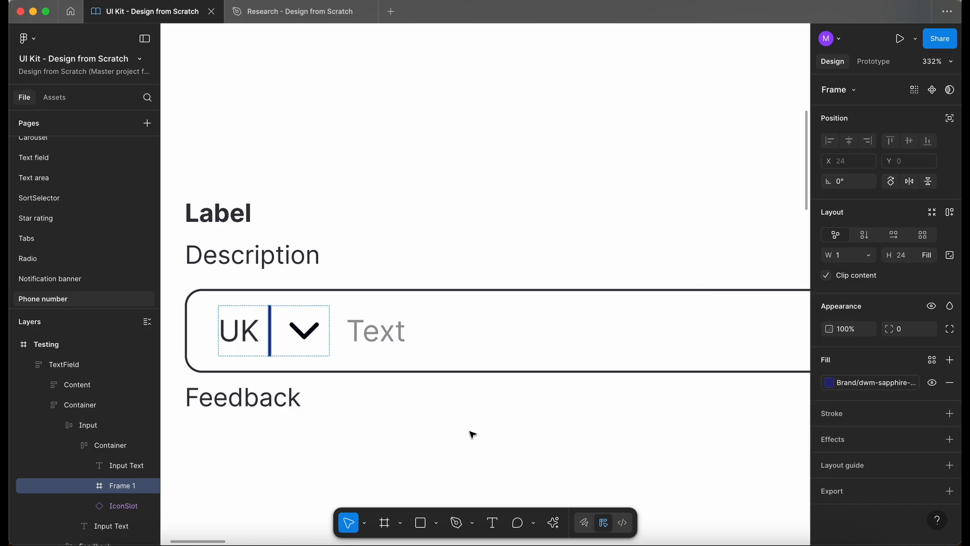
click(438, 451)
scroll(323, 375, up, 2)
scroll(324, 375, up, 2)
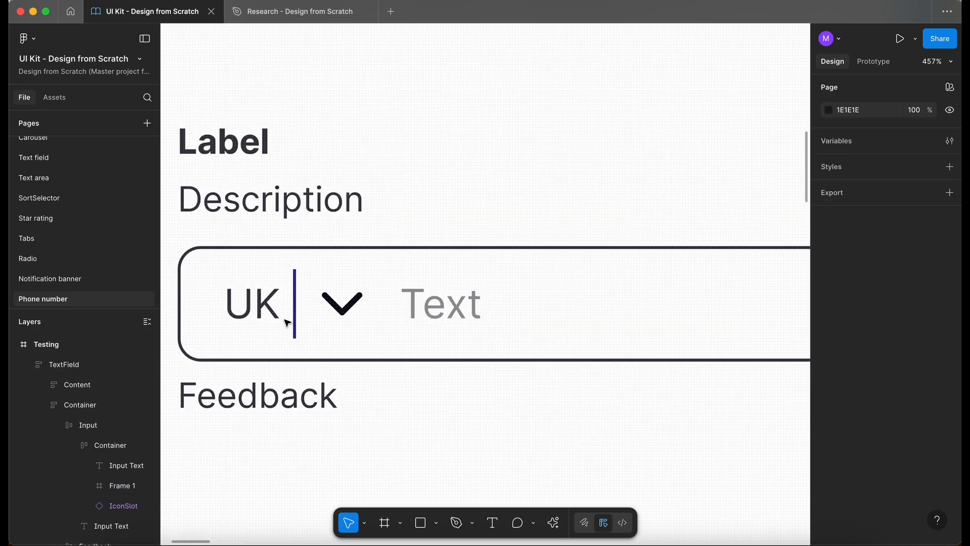
- Change the divider frame's fill to the Neutral dwm-neutral-600 colour
click(296, 316)
key(Right)
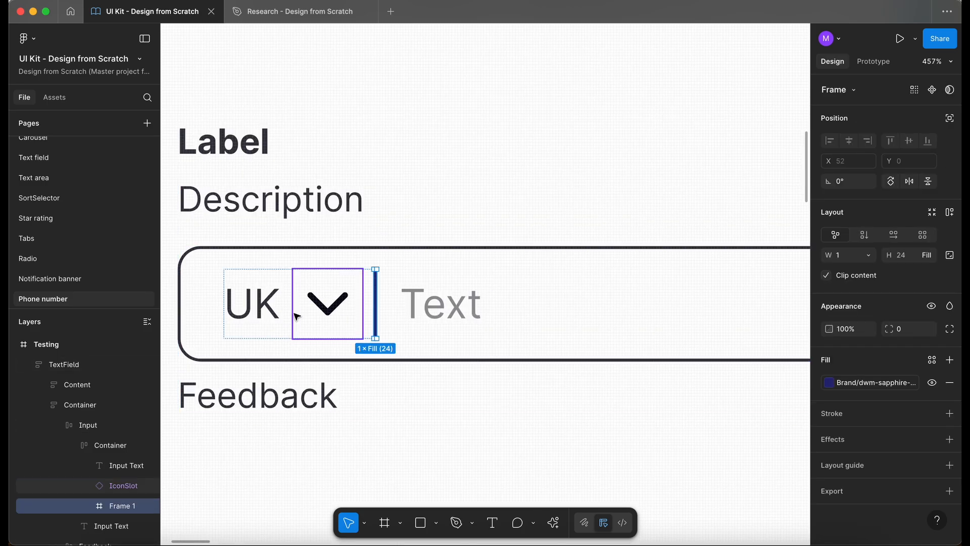
click(829, 383)
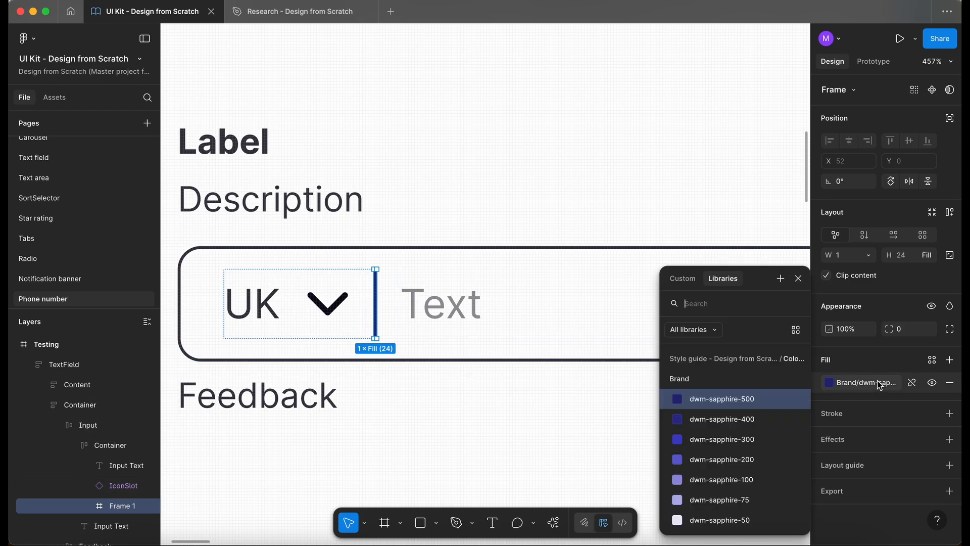
text(neu)
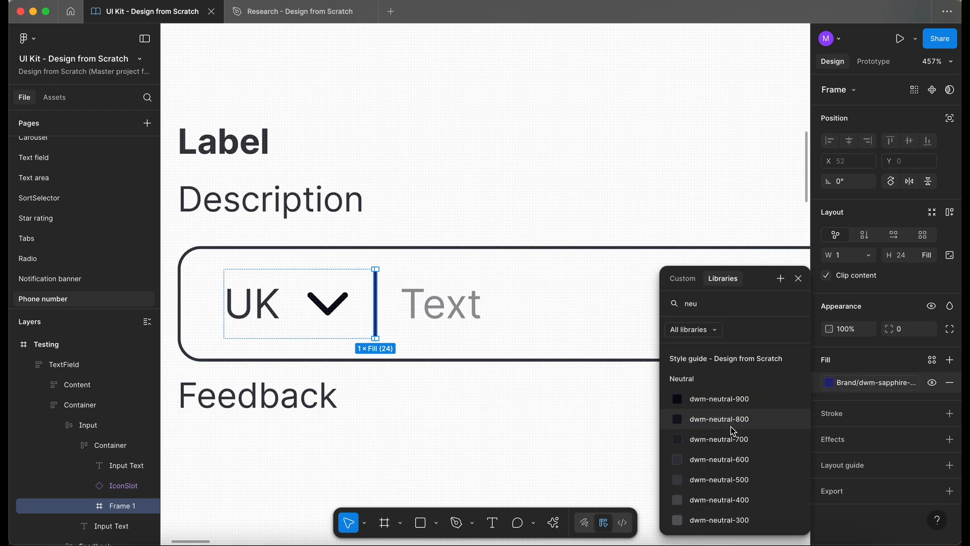
click(746, 459)
click(390, 431)
- Set the chevron IconSlot's size to Small
key(shift+1)
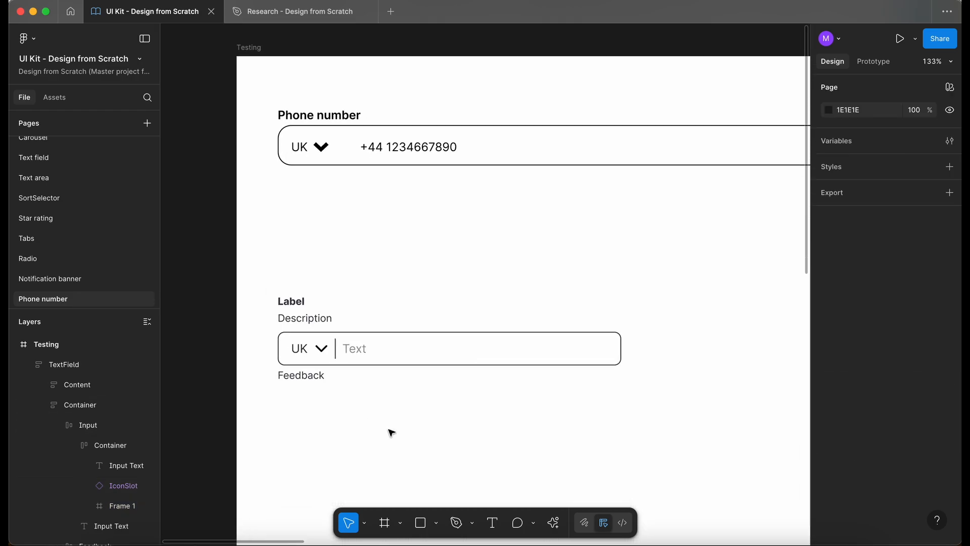
scroll(340, 365, up, 5)
super+click(357, 346)
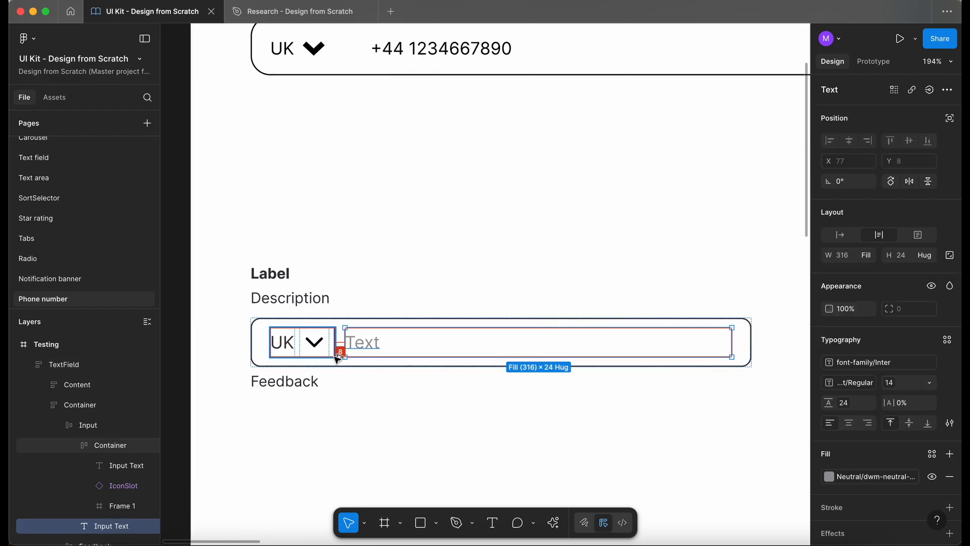
super+click(316, 347)
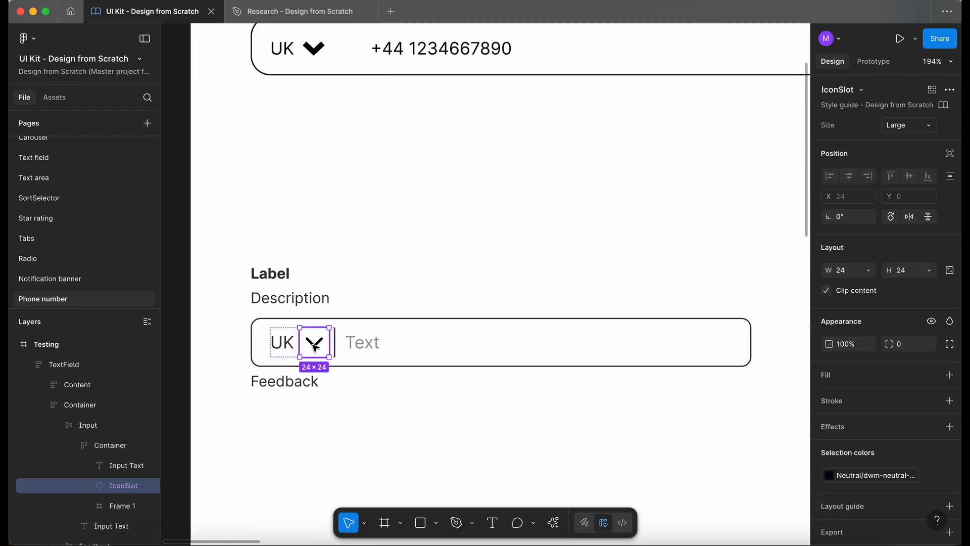
click(909, 125)
click(878, 140)
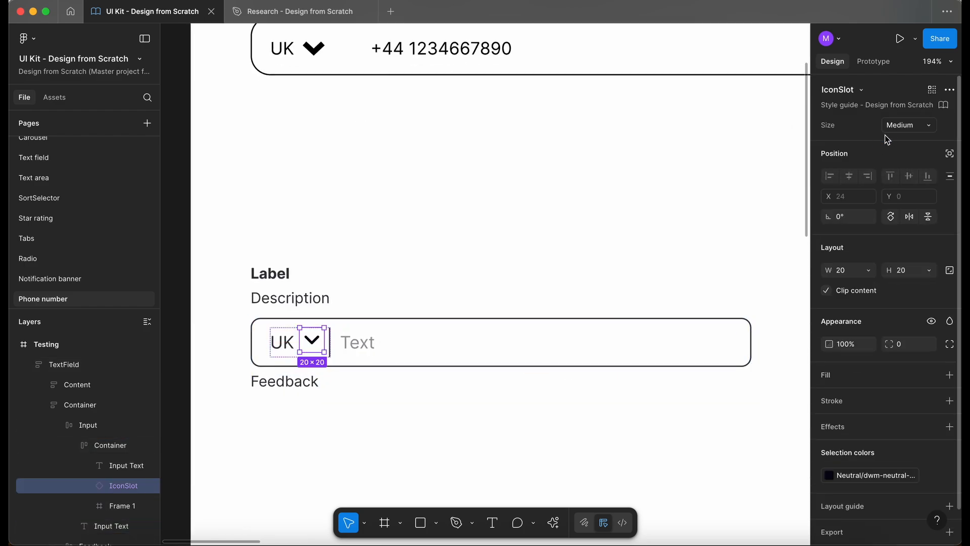
click(899, 131)
click(893, 138)
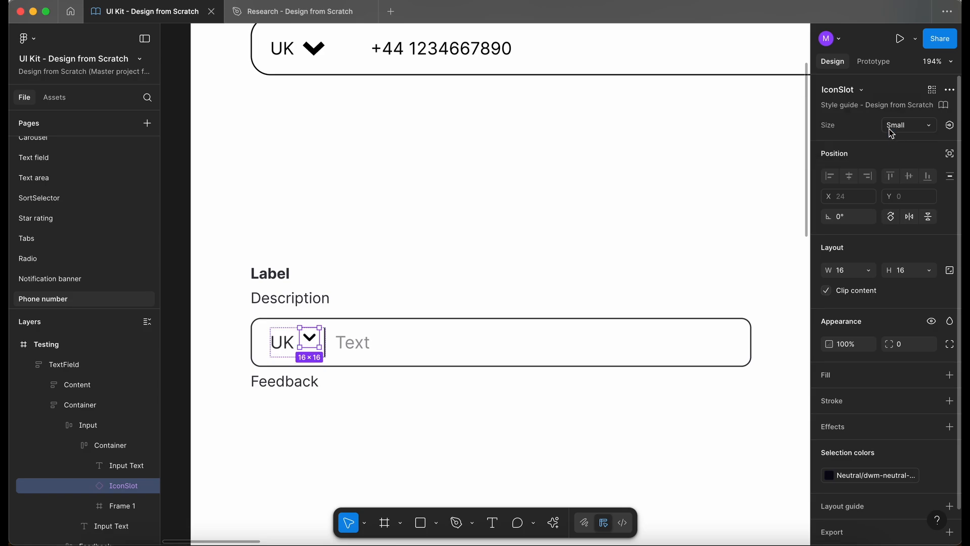
- Examine the country Container's auto layout alignment and the resized chevron inside the field
scroll(312, 419, down, 5)
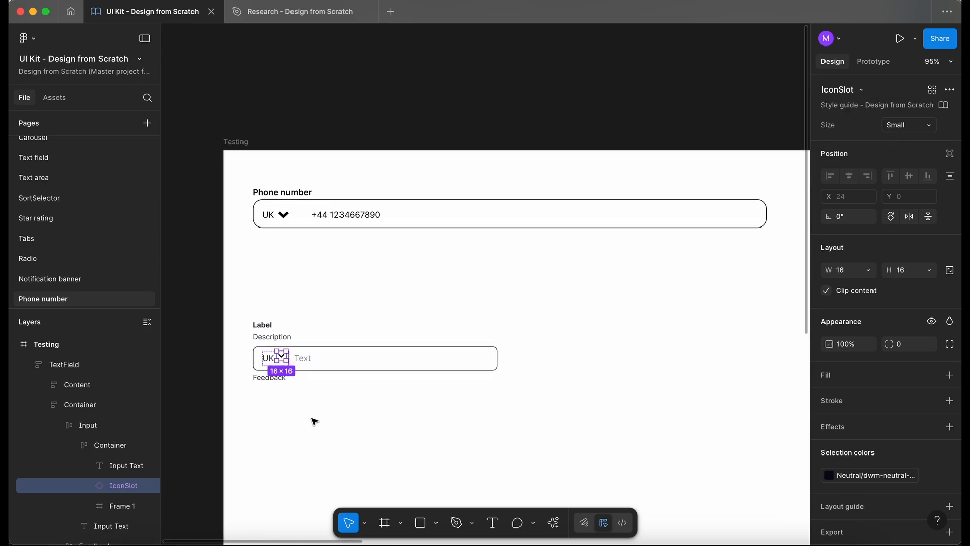
click(98, 448)
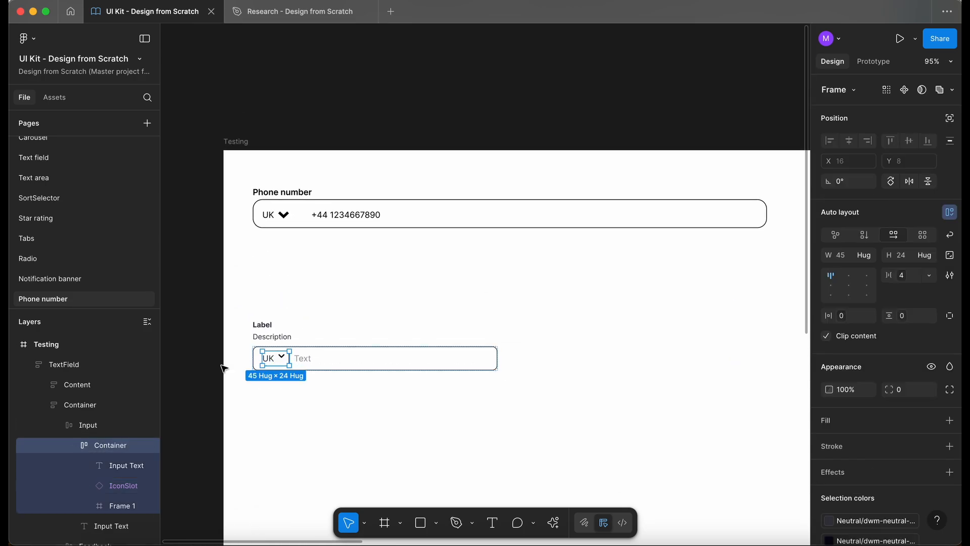
click(835, 287)
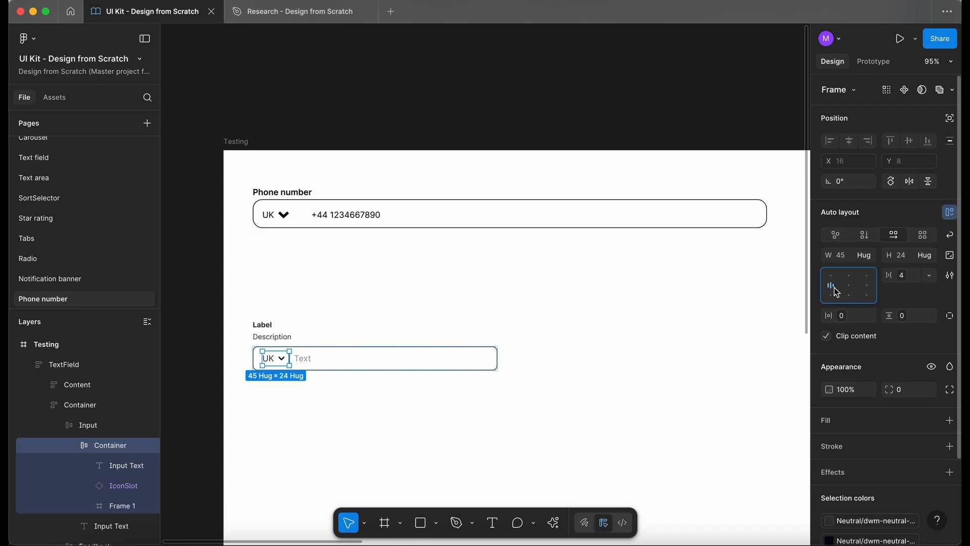
scroll(267, 388, up, 5)
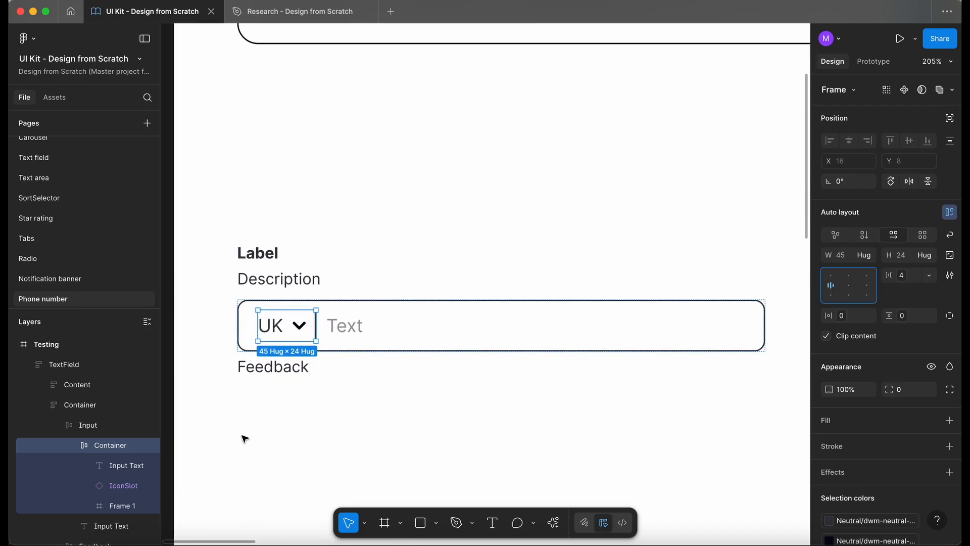
click(259, 435)
scroll(259, 434, down, 3)
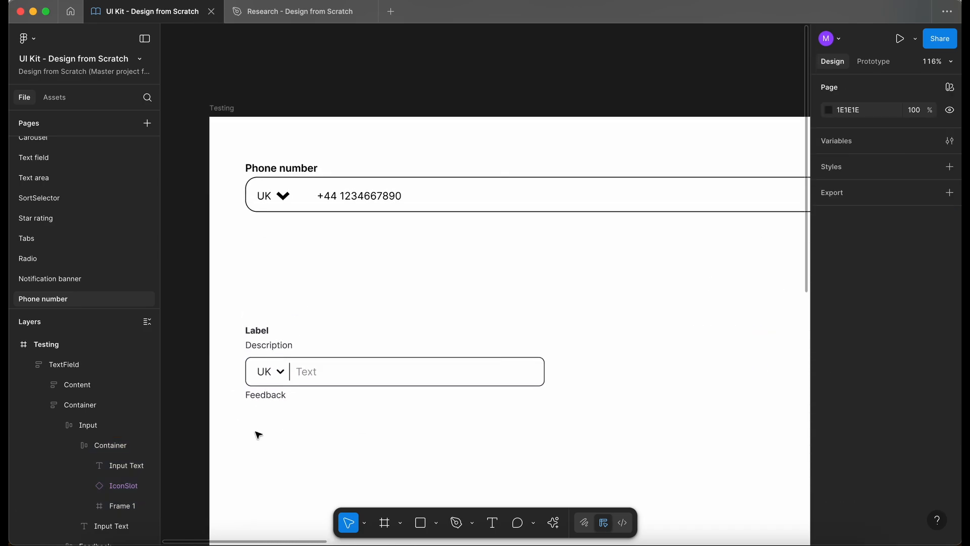
scroll(259, 435, up, 1)
scroll(259, 435, down, 2)
super+click(263, 278)
super+click(280, 279)
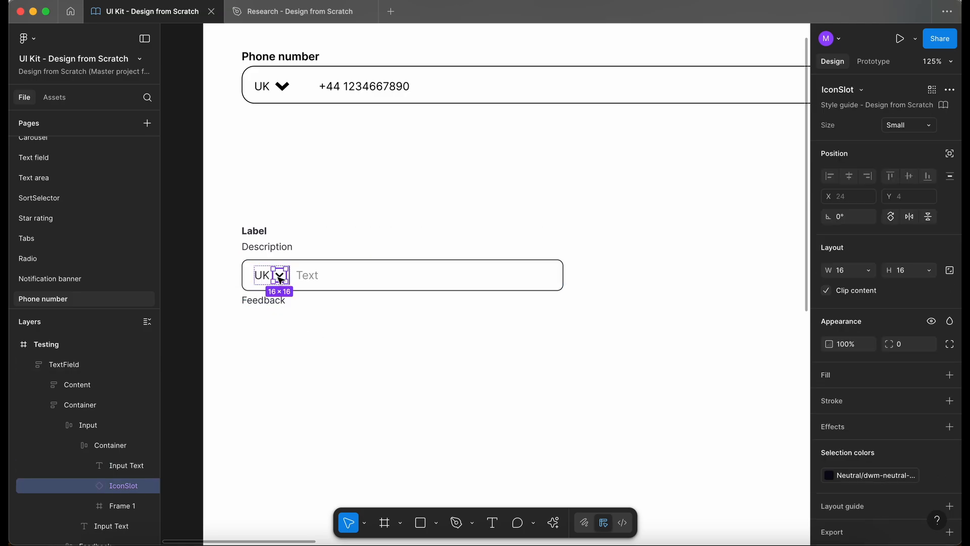
click(384, 365)
scroll(384, 365, up, 2)
scroll(385, 365, right, 1)
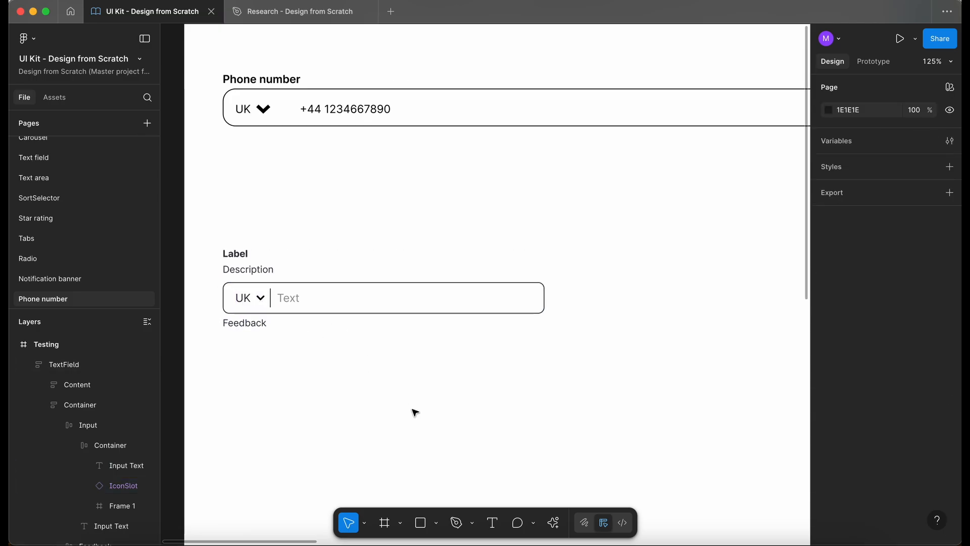
- Rename the UK text layer inside the Container to "Country"
click(266, 303)
double_click(267, 303)
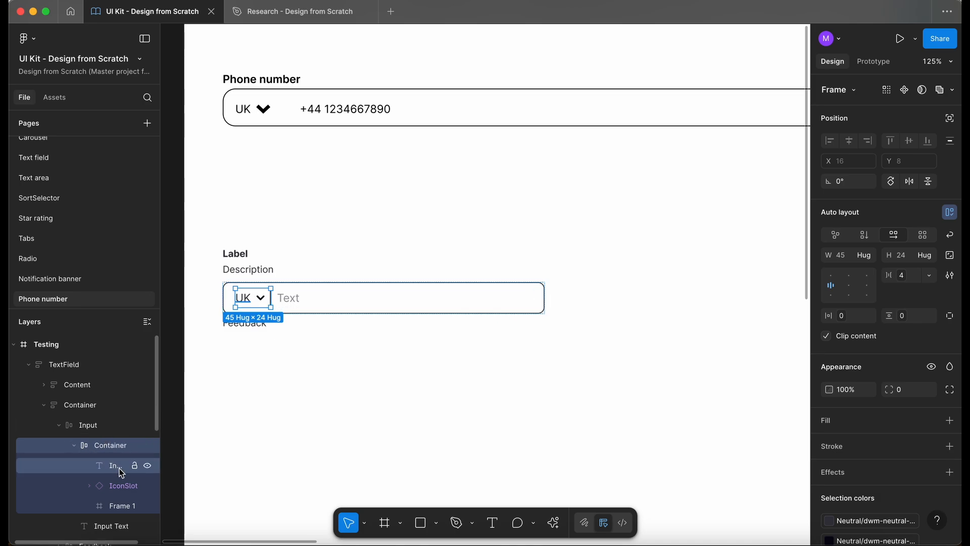
click(120, 471)
scroll(218, 306, up, 5)
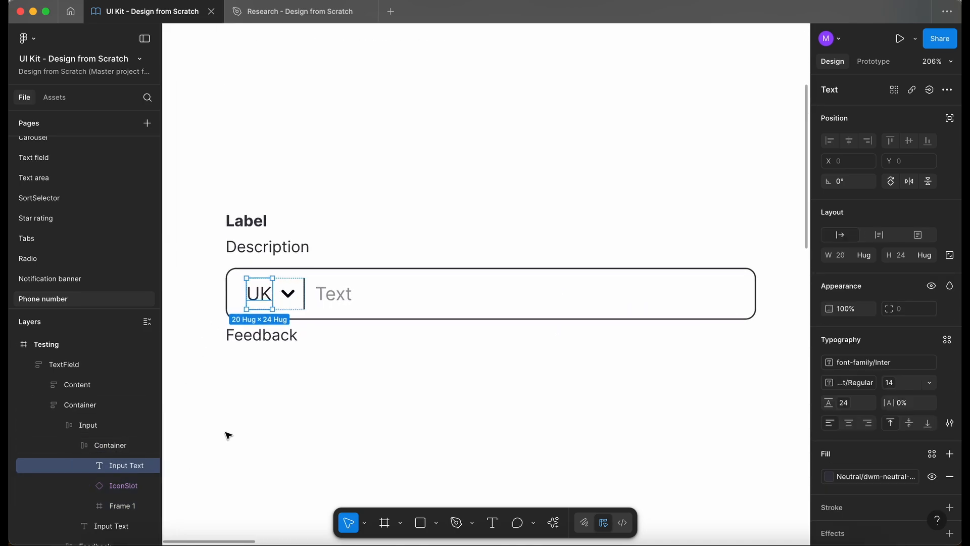
double_click(117, 466)
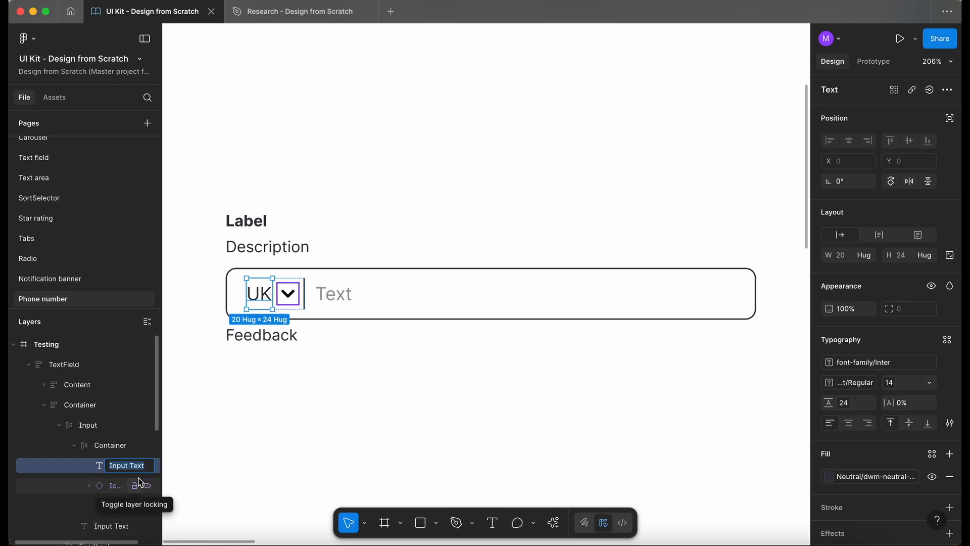
text(Country)
key(Return)
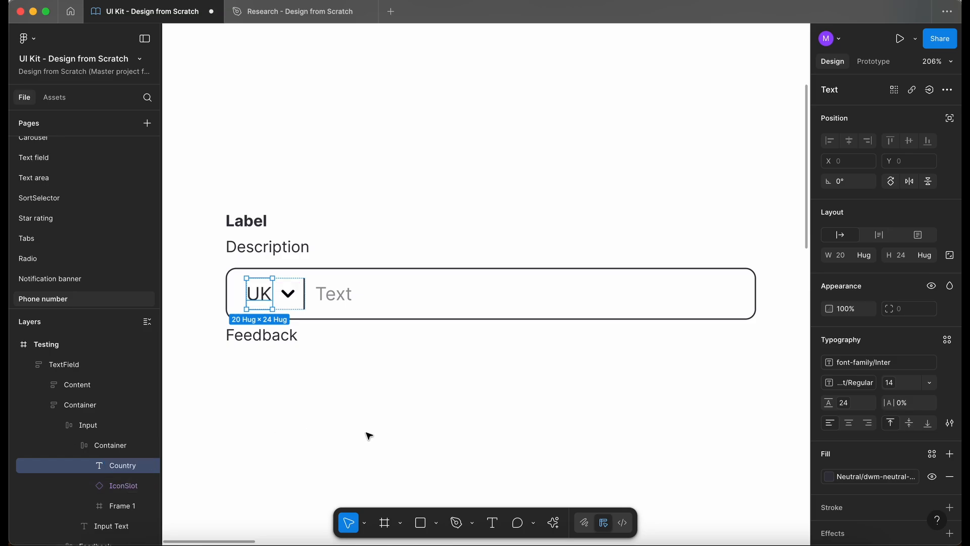
- Rename the divider frame layer to "Line"
click(316, 424)
scroll(238, 369, down, 2)
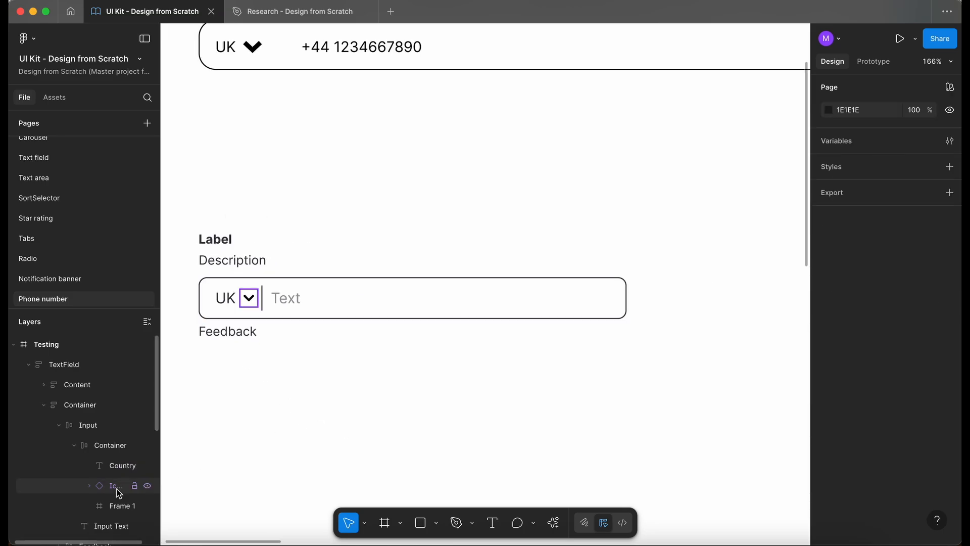
click(119, 486)
double_click(117, 506)
text(Line)
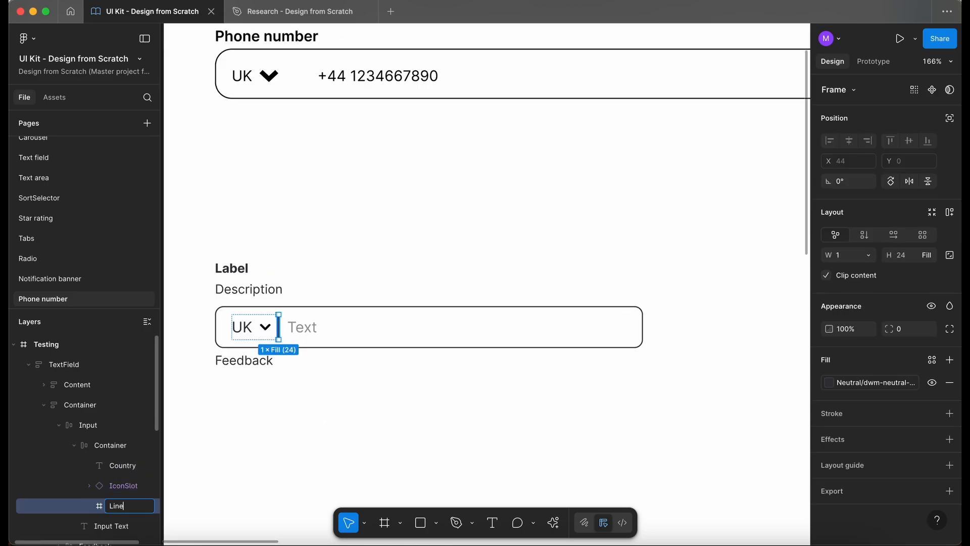
click(234, 472)
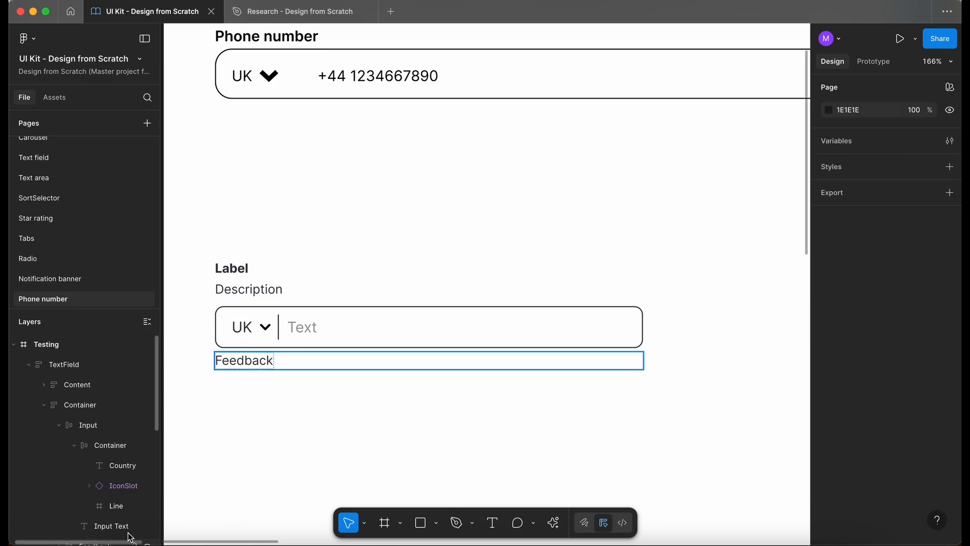
- Move the customized TextField lower on the Testing frame
click(110, 509)
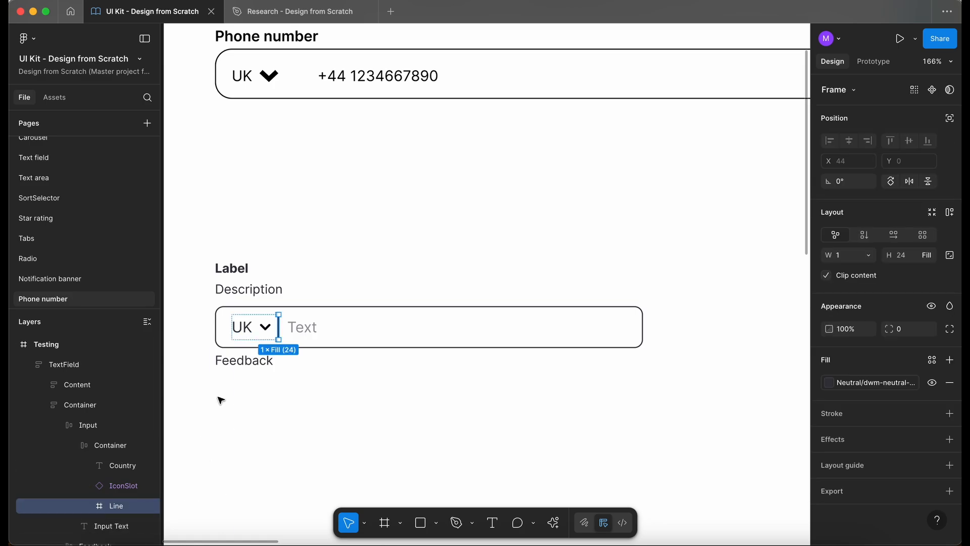
ctrl+scroll(221, 400, up, 5)
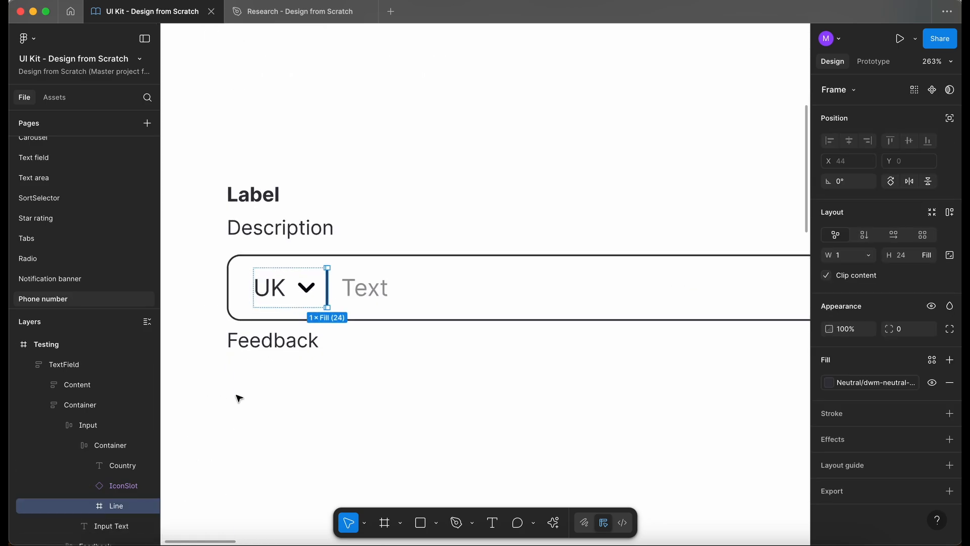
click(306, 433)
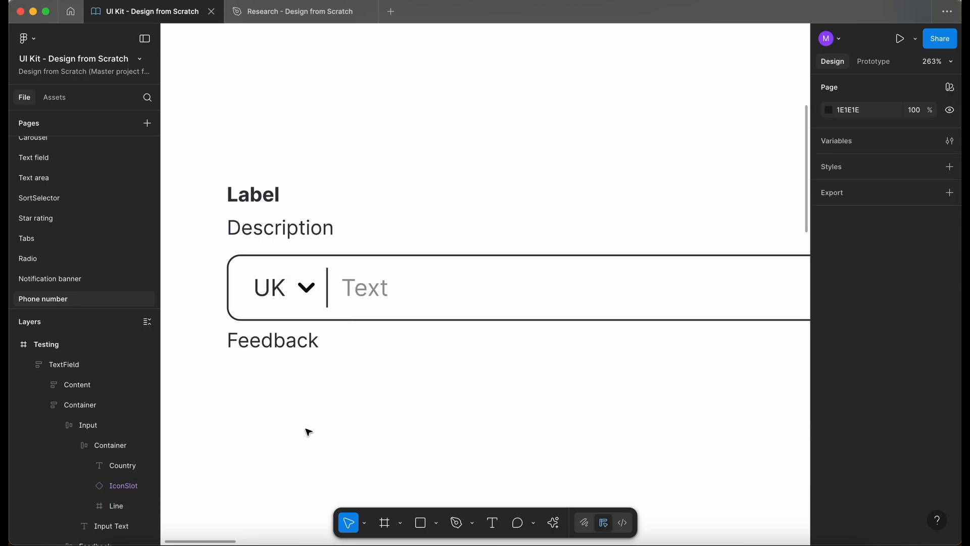
ctrl+scroll(311, 430, down, 4)
drag(281, 325, 375, 379)
ctrl+scroll(375, 379, down, 3)
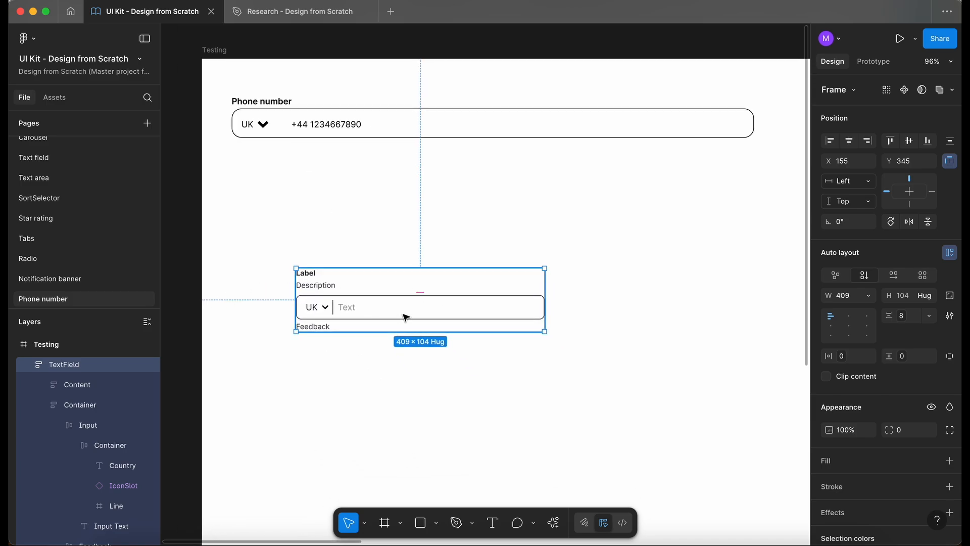
- Search the assets for "text", place a TextField instance, and arrange it beside the customized field
click(52, 97)
text(text)
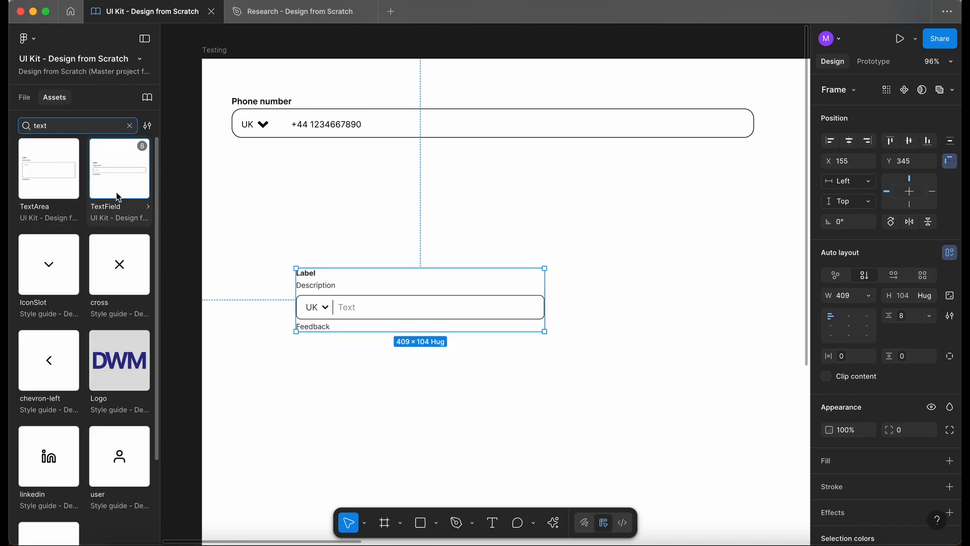
drag(120, 168, 660, 245)
drag(592, 158, 420, 228)
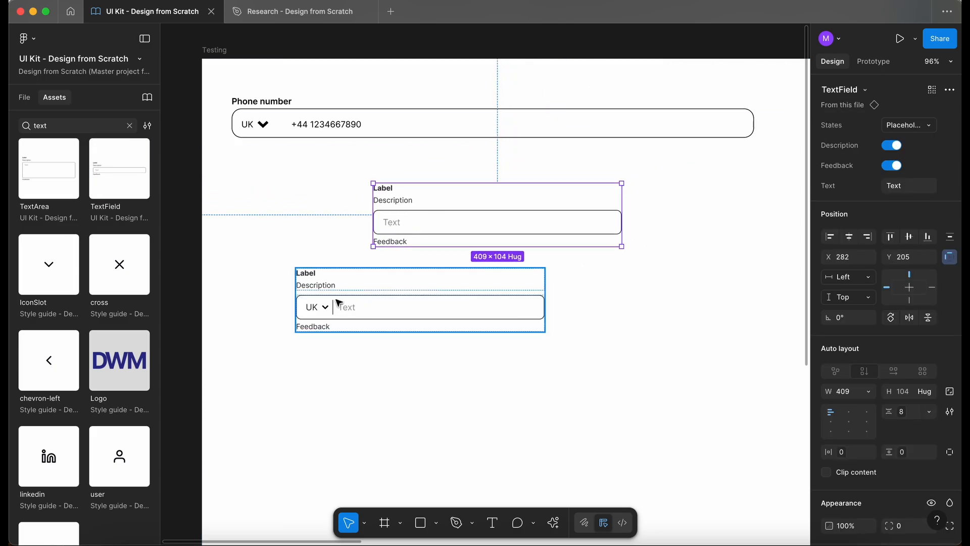
drag(336, 302, 418, 364)
drag(398, 219, 353, 311)
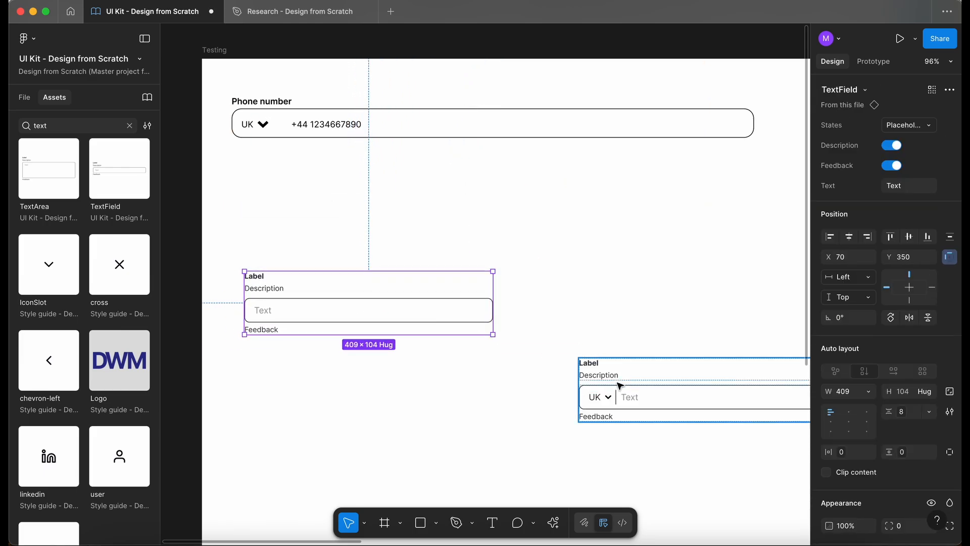
drag(650, 396, 611, 456)
scroll(556, 353, down, 4)
scroll(557, 353, right, 2)
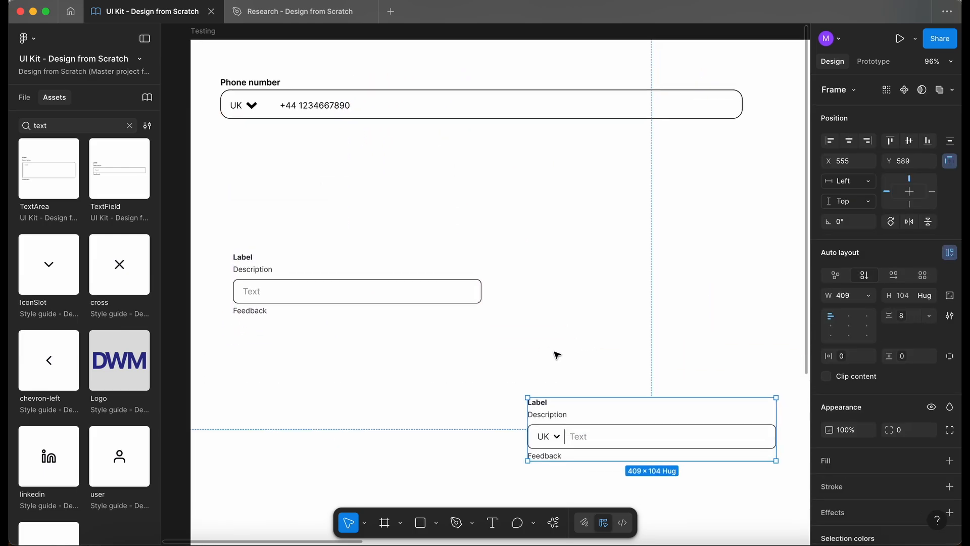
- Open the Text field page and inspect its TextField states layout
click(198, 182)
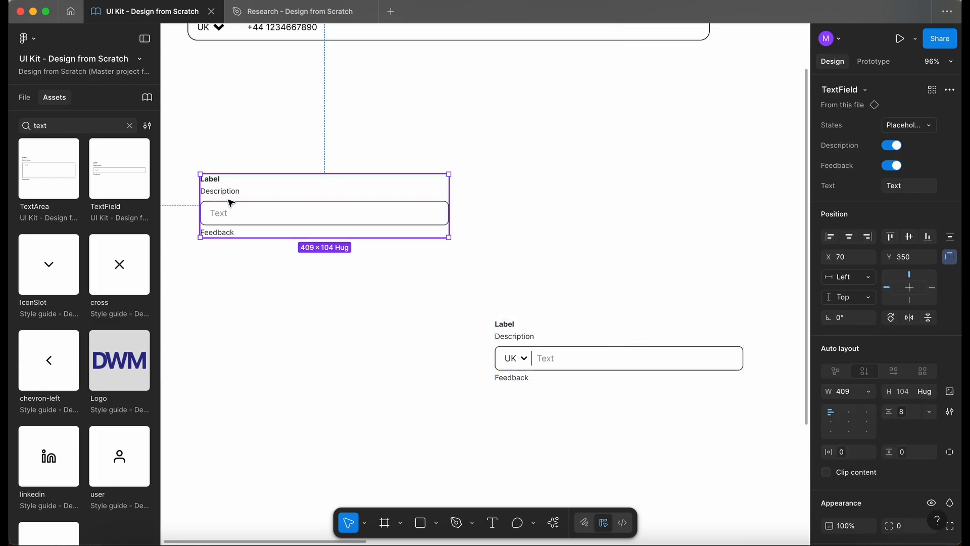
click(24, 97)
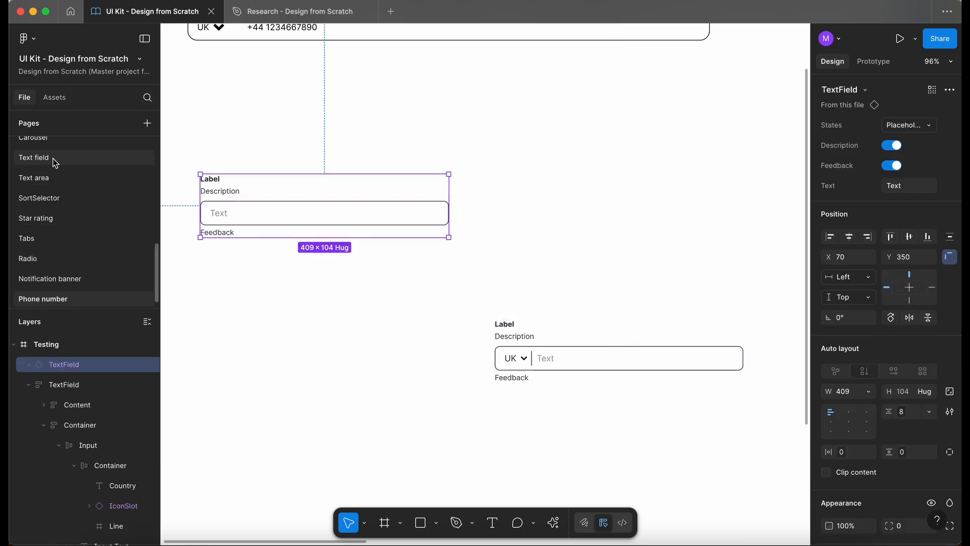
click(53, 157)
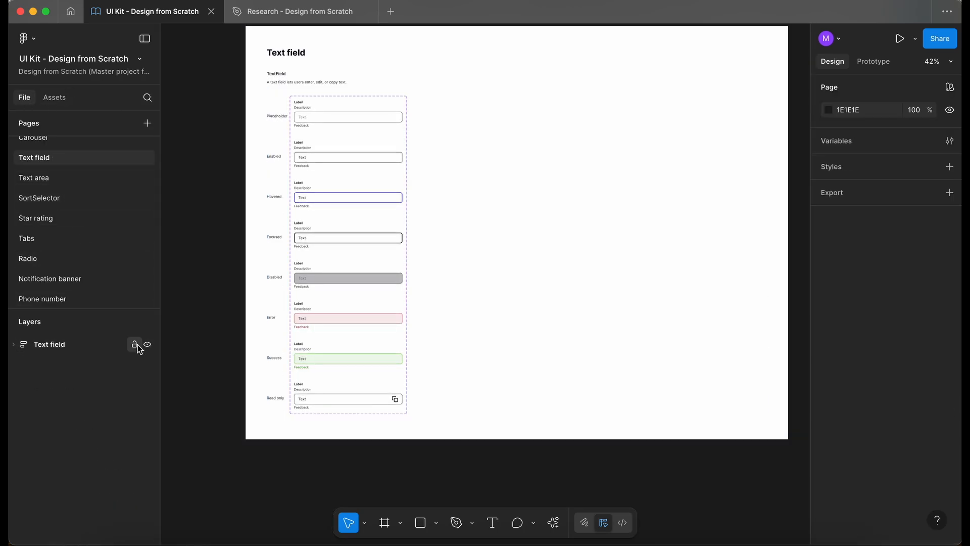
super+click(276, 237)
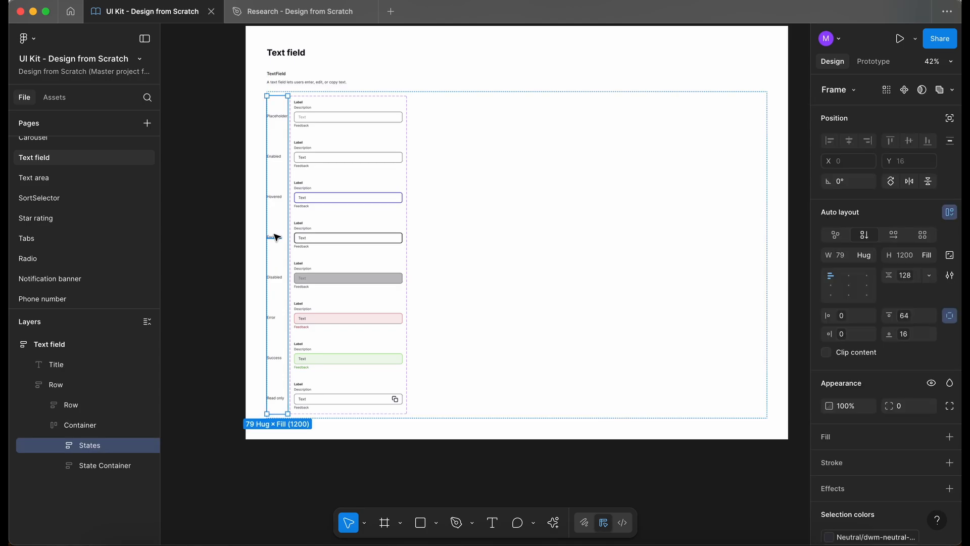
click(14, 346)
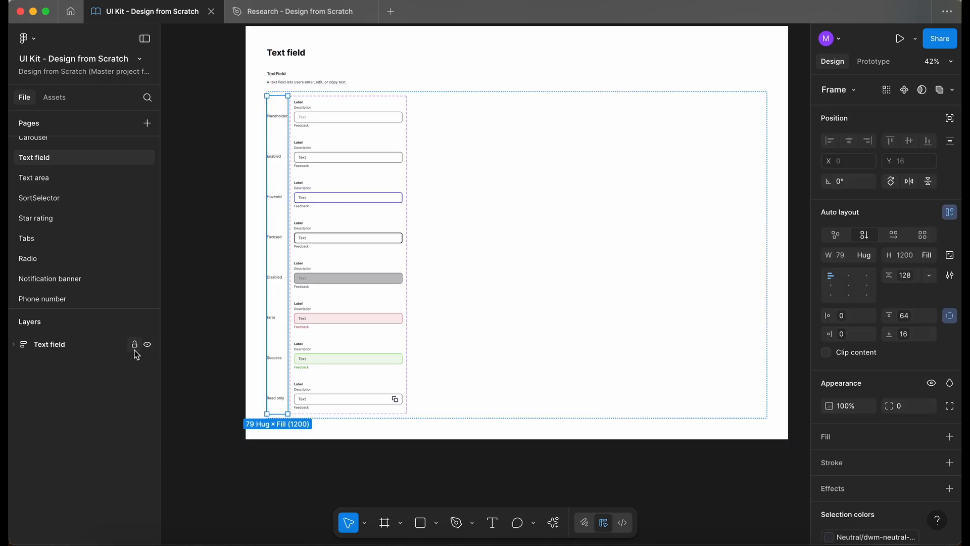
- Paste the copied States label column onto the Phone number page and move it into the Testing frame
click(64, 298)
key(ctrl+v)
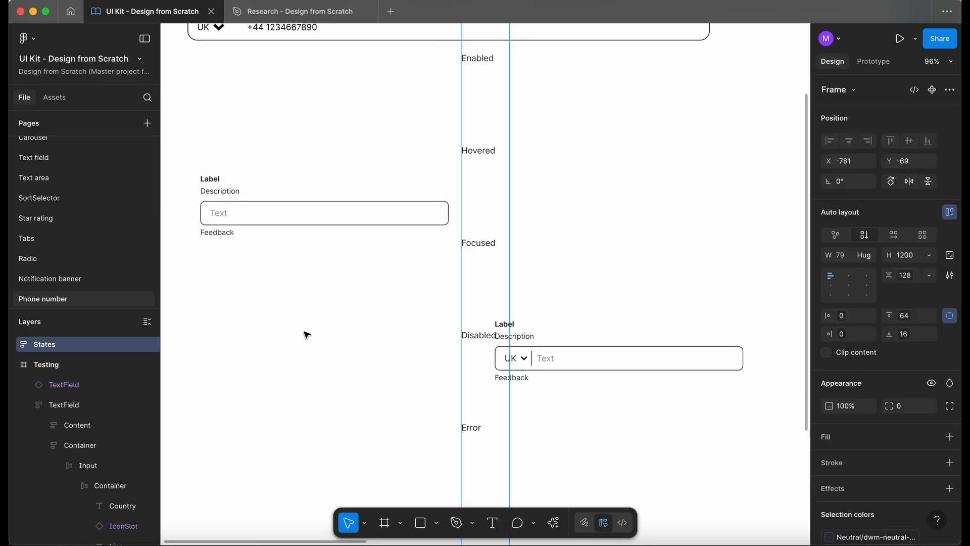
scroll(506, 222, down, 10)
scroll(506, 218, down, 5)
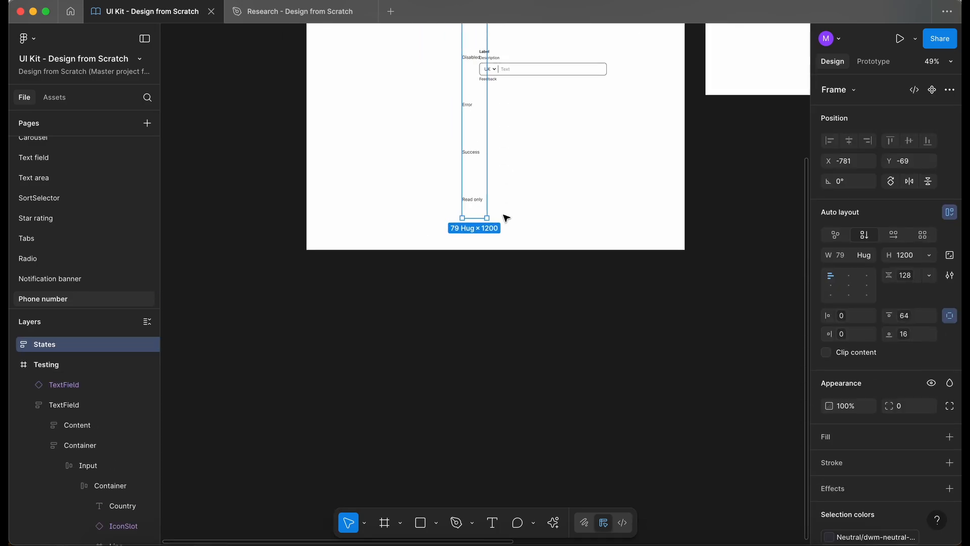
scroll(505, 218, up, 1)
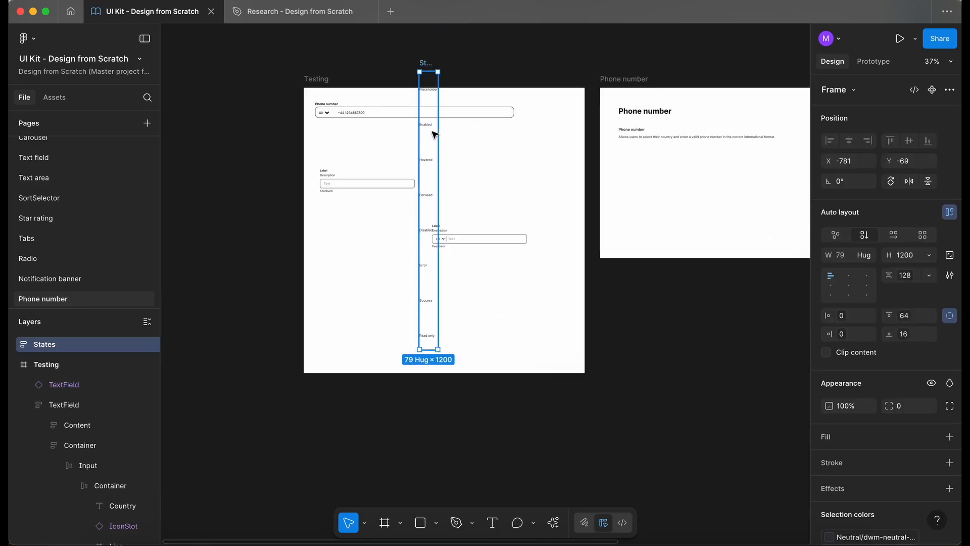
drag(433, 132, 397, 329)
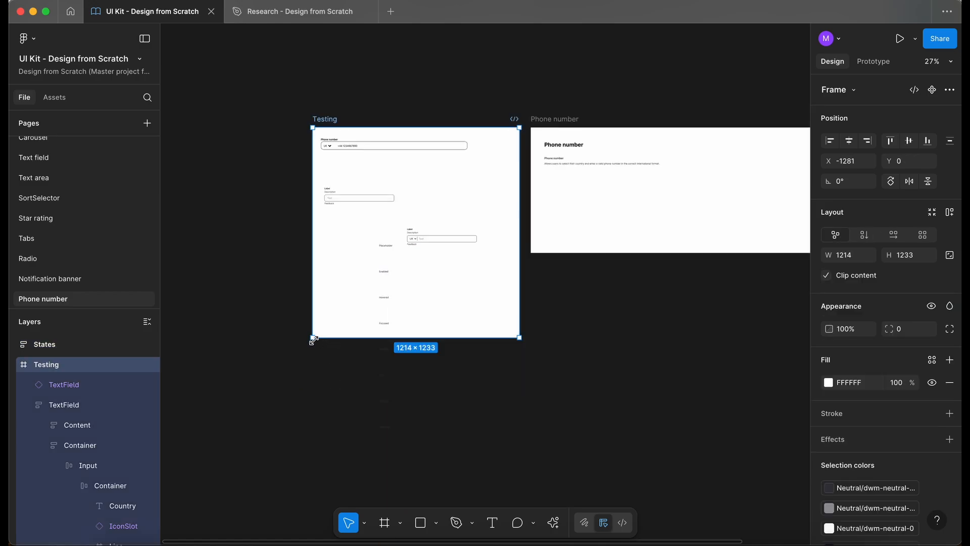
drag(314, 339, 265, 487)
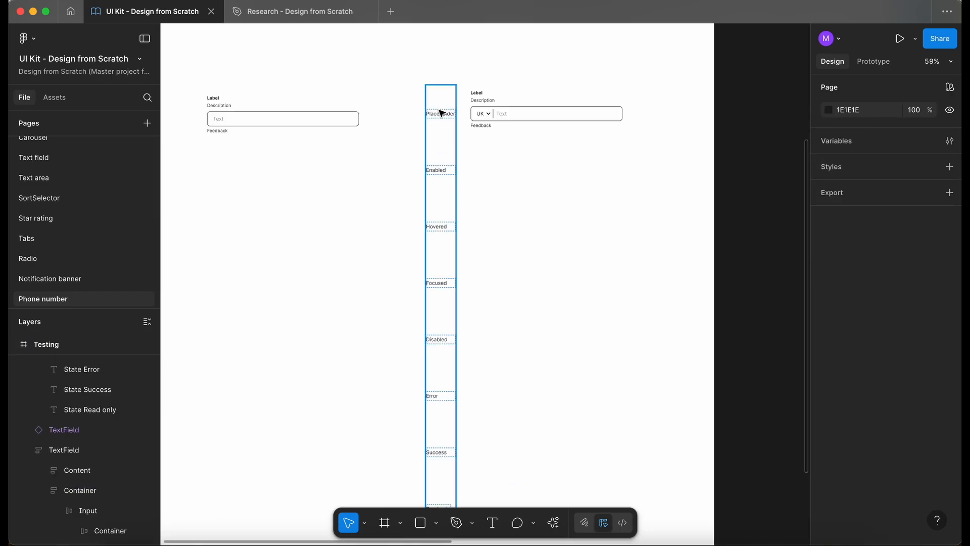
- Delete the Read only state label from the States column
click(441, 113)
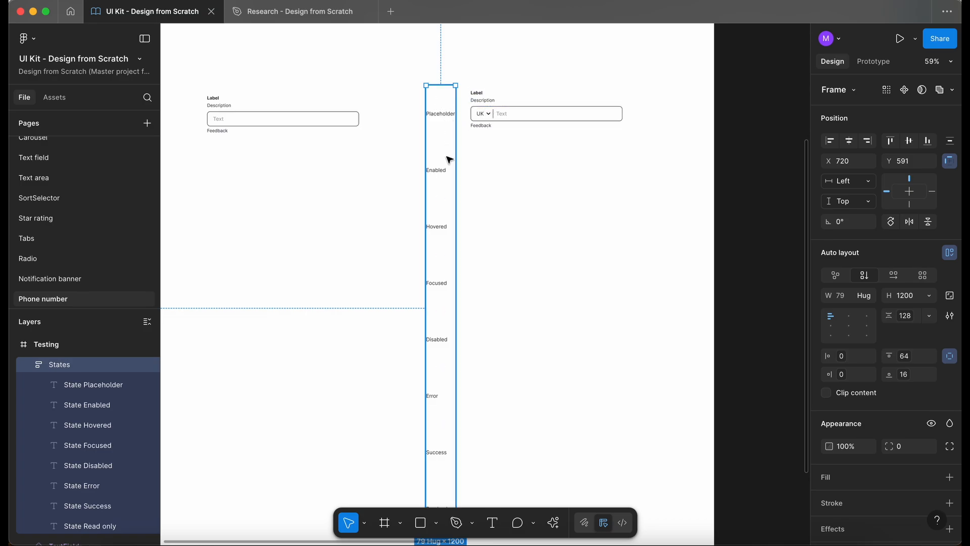
scroll(465, 294, down, 2)
scroll(465, 294, right, 1)
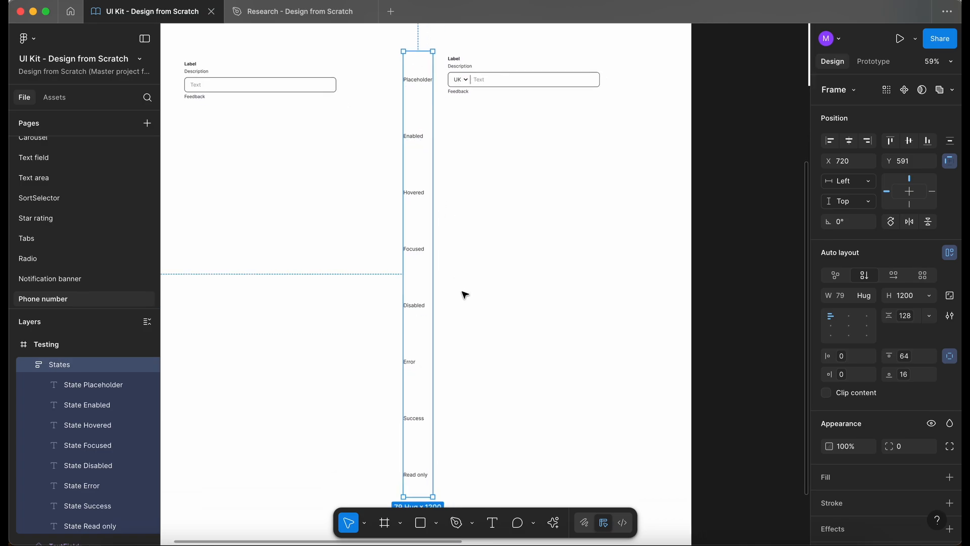
scroll(465, 297, down, 1)
scroll(465, 297, right, 1)
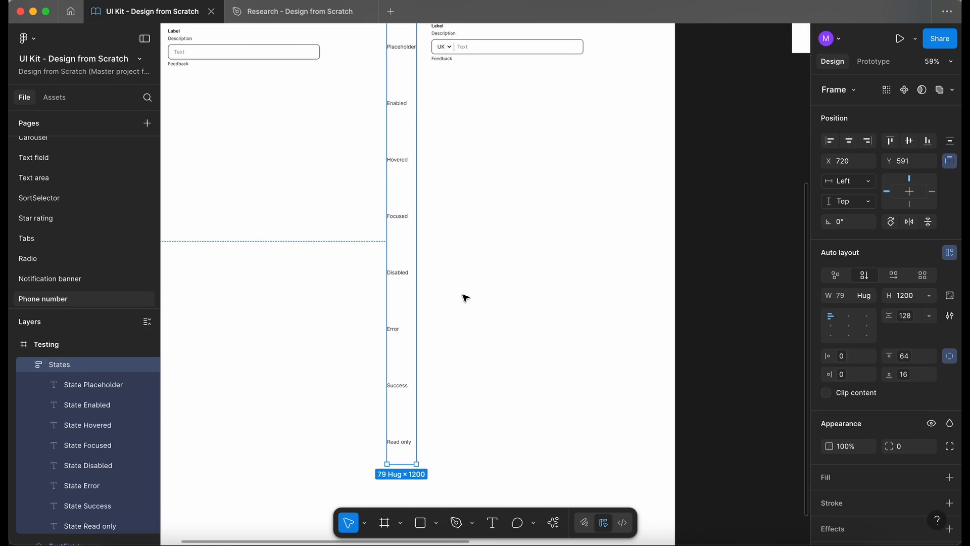
click(400, 443)
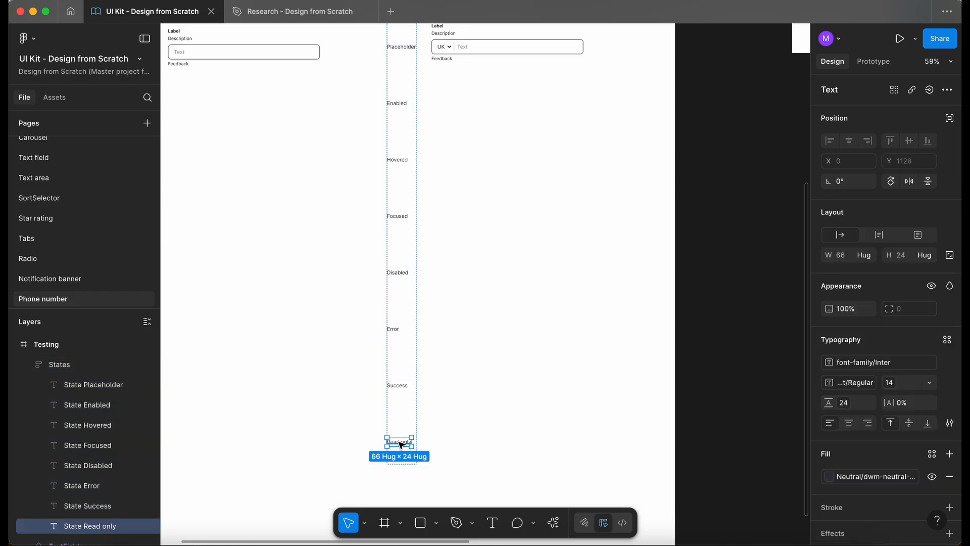
key(Delete)
- Move the reference TextField instance down beside the Enabled row
scroll(402, 446, up, 3)
scroll(402, 445, left, 1)
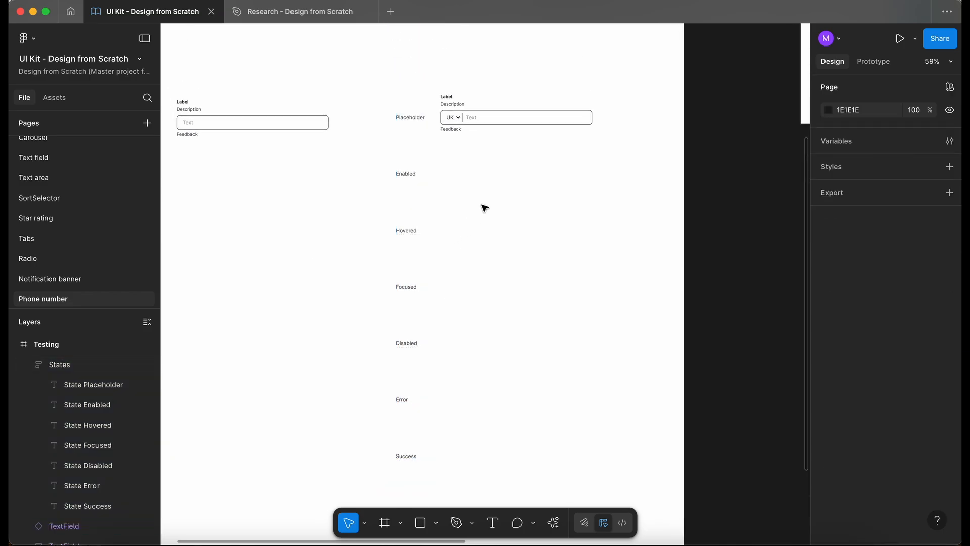
scroll(451, 203, right, 1)
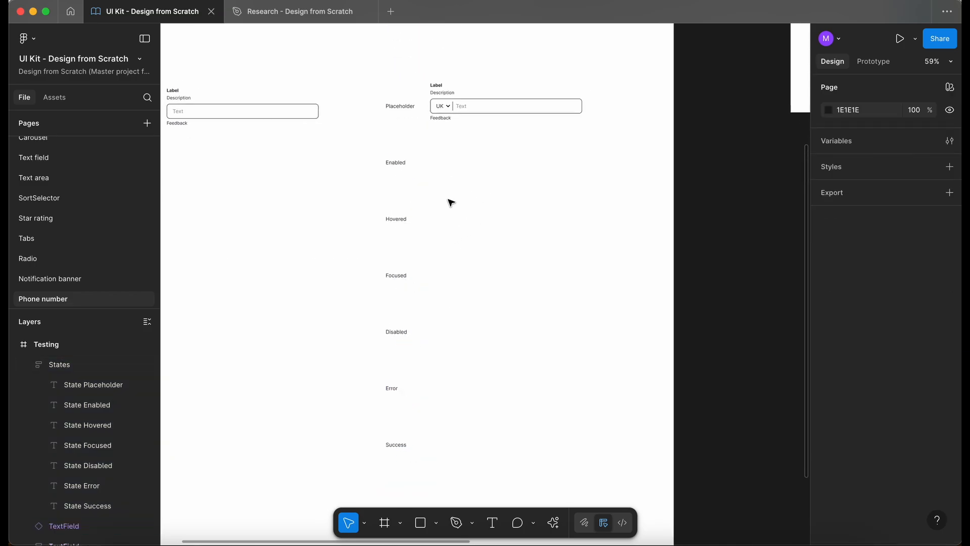
scroll(447, 192, up, 4)
scroll(448, 192, left, 2)
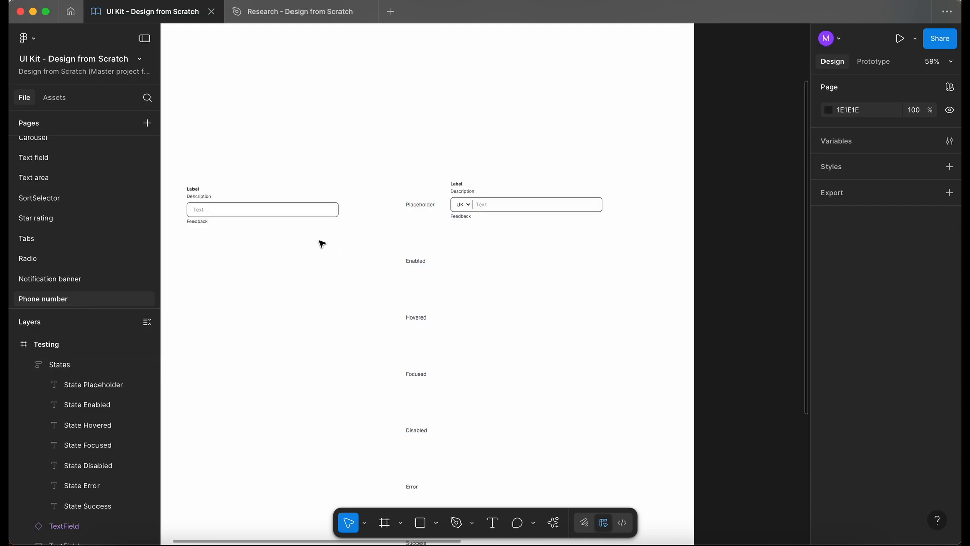
drag(301, 216, 327, 274)
- Duplicate the customized phone number field into the Enabled row
click(490, 212)
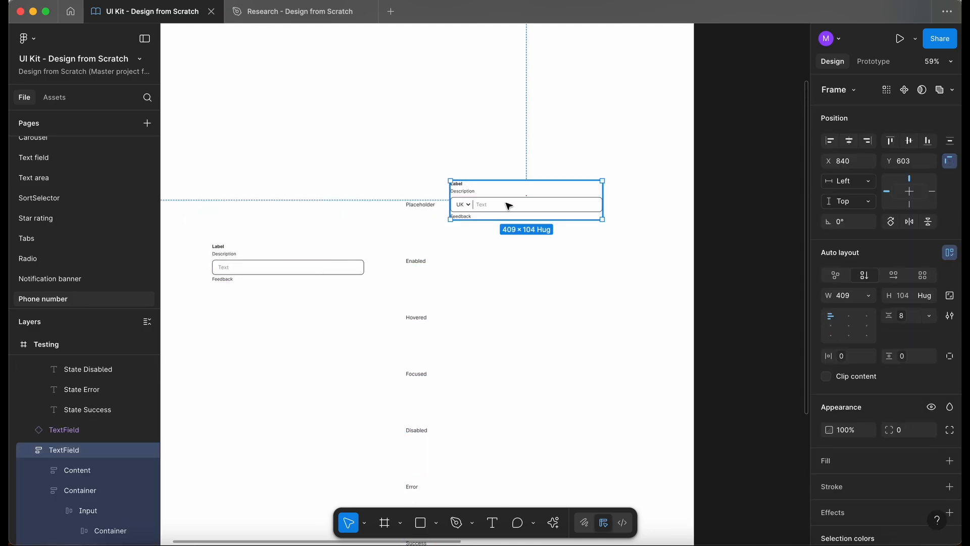
scroll(508, 206, up, 3)
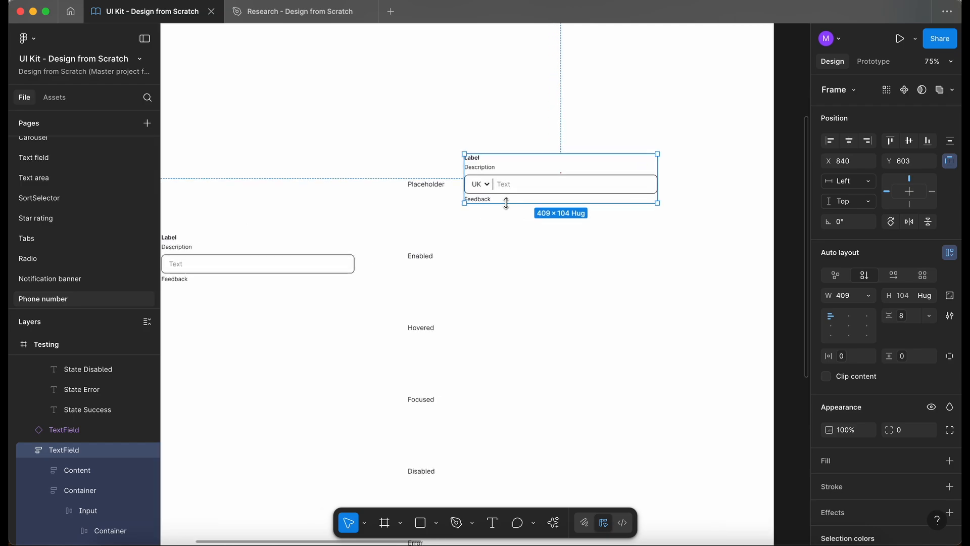
drag(522, 182, 508, 262)
- Set the reference TextField instance's state to Enabled
drag(292, 265, 302, 265)
scroll(308, 259, left, 2)
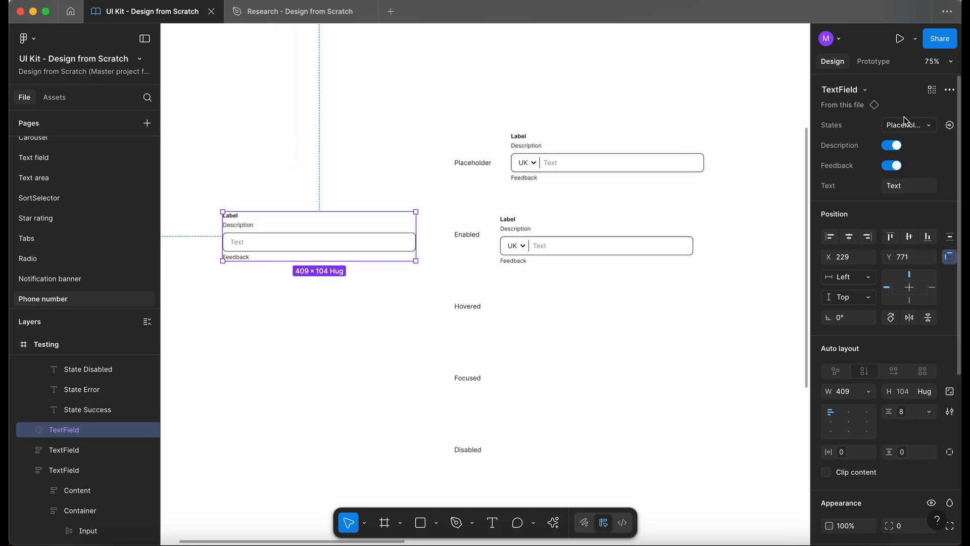
click(906, 125)
scroll(877, 114, up, 3)
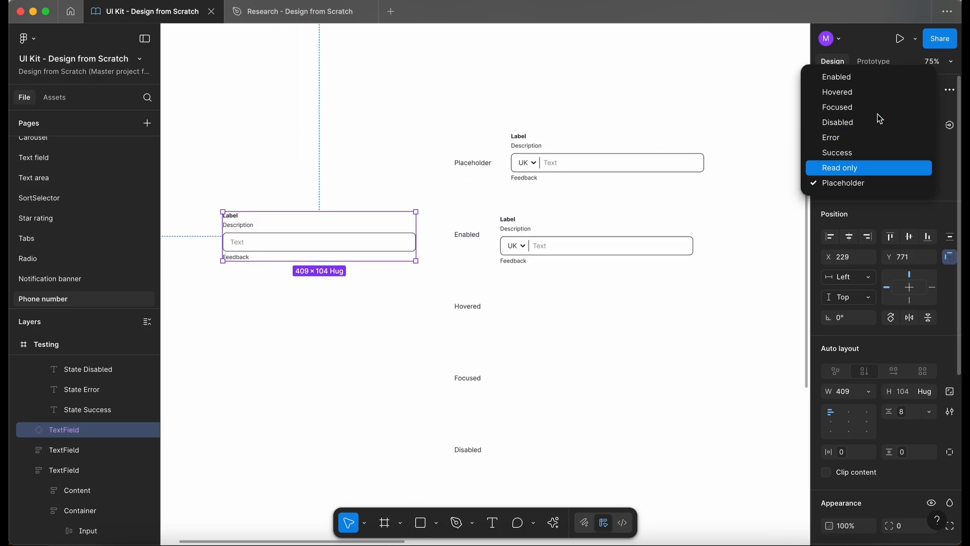
click(839, 77)
- Set the Enabled phone field's input text colour to dwm-neutral-600 to match the reference instance
double_click(237, 247)
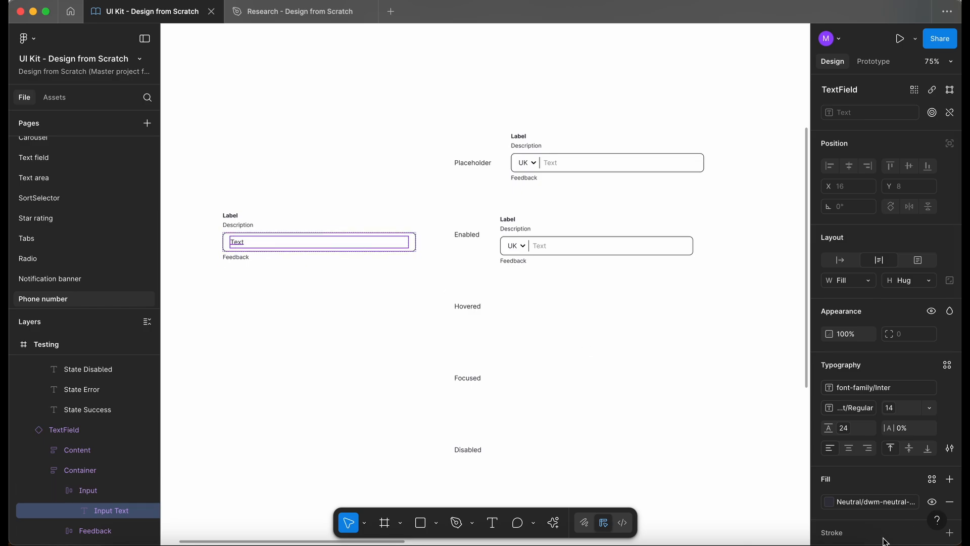
click(860, 502)
click(632, 273)
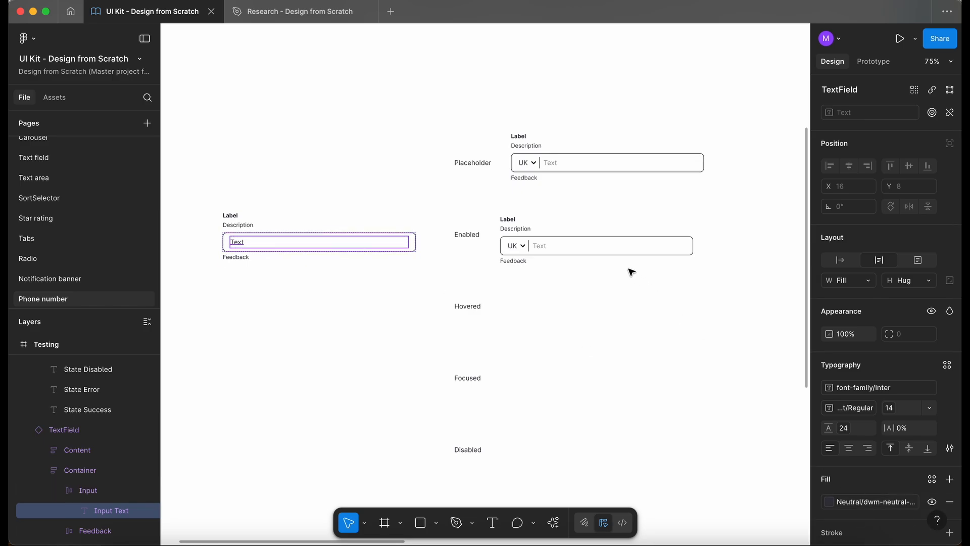
double_click(539, 246)
click(865, 476)
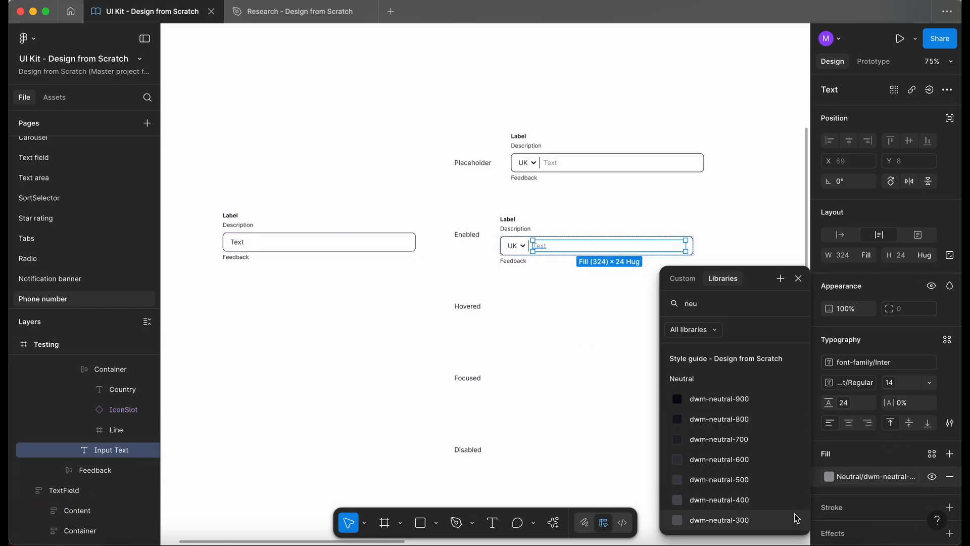
click(752, 461)
click(626, 344)
- Move the reference instance and a duplicate of the Enabled phone field to the Hovered row
drag(271, 240, 275, 308)
scroll(274, 308, down, 2)
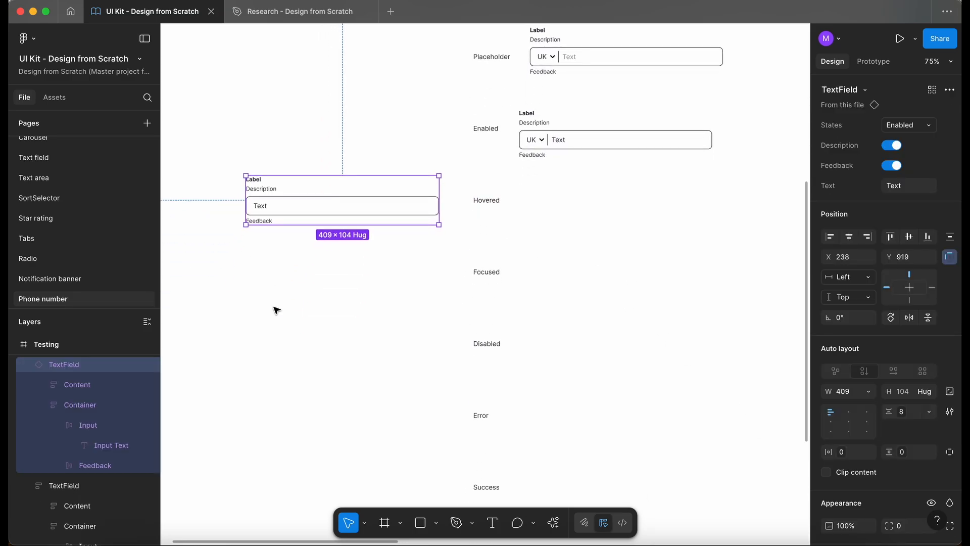
click(568, 136)
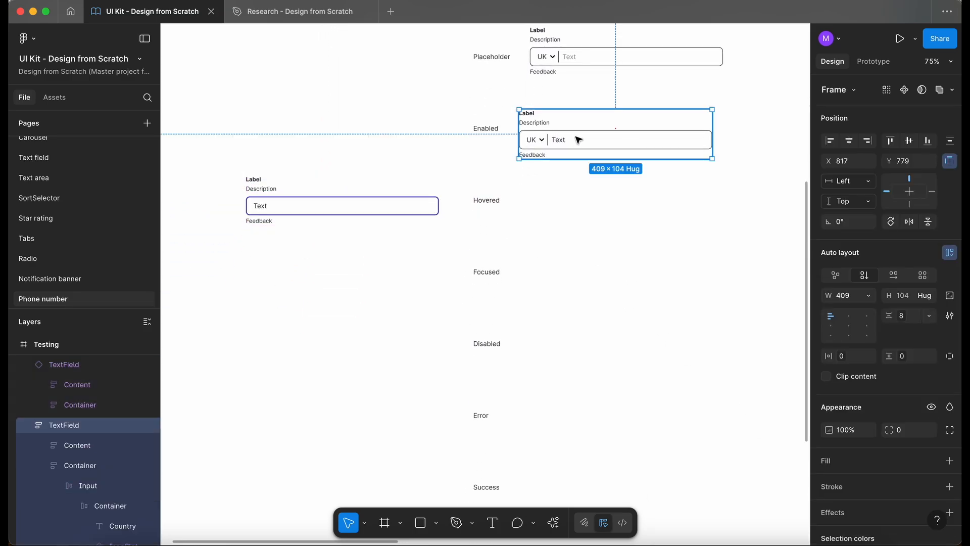
drag(580, 139, 574, 208)
scroll(496, 217, up, 3)
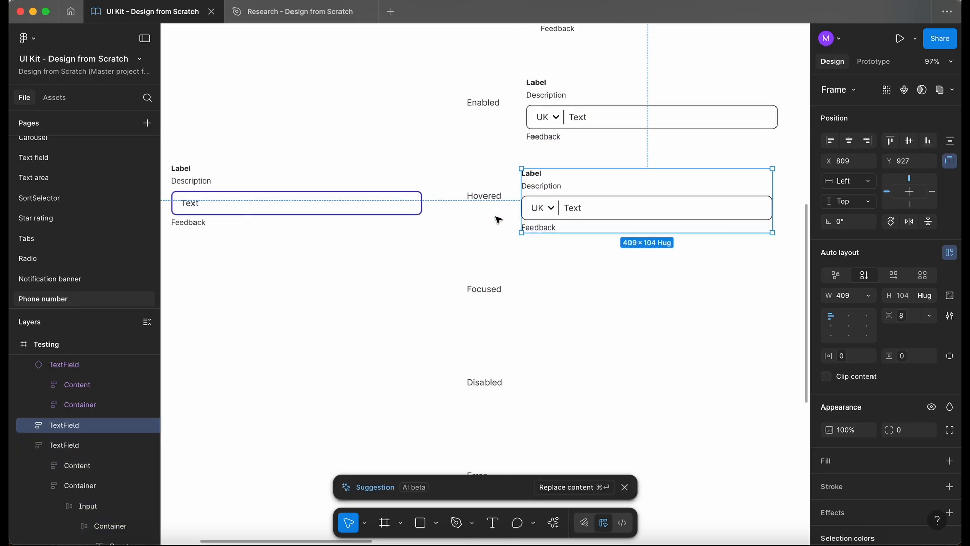
- Give the Hovered phone field's input the reference instance's brand sapphire stroke
click(379, 211)
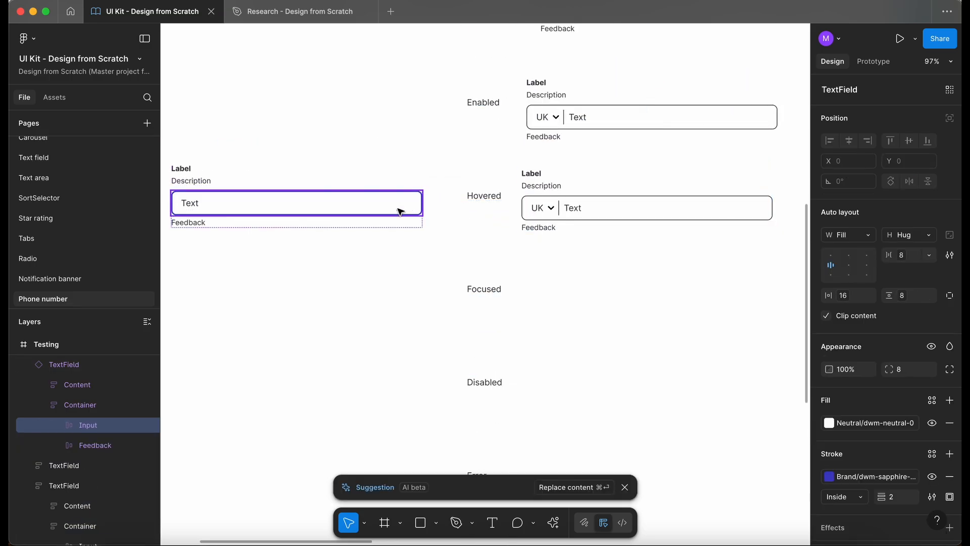
click(879, 477)
click(878, 475)
super+click(664, 211)
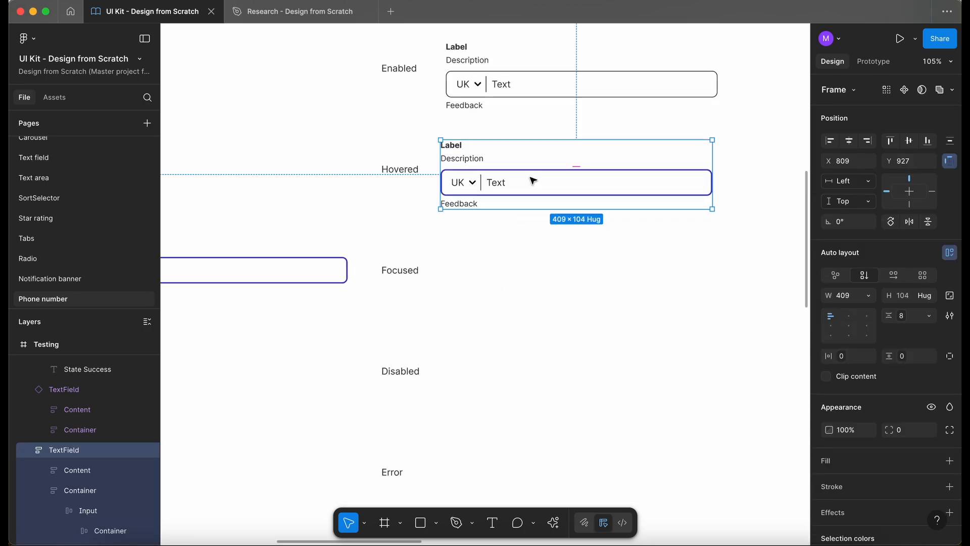
- Switch the reference TextField instance's state to Focused
click(279, 271)
scroll(280, 271, left, 5)
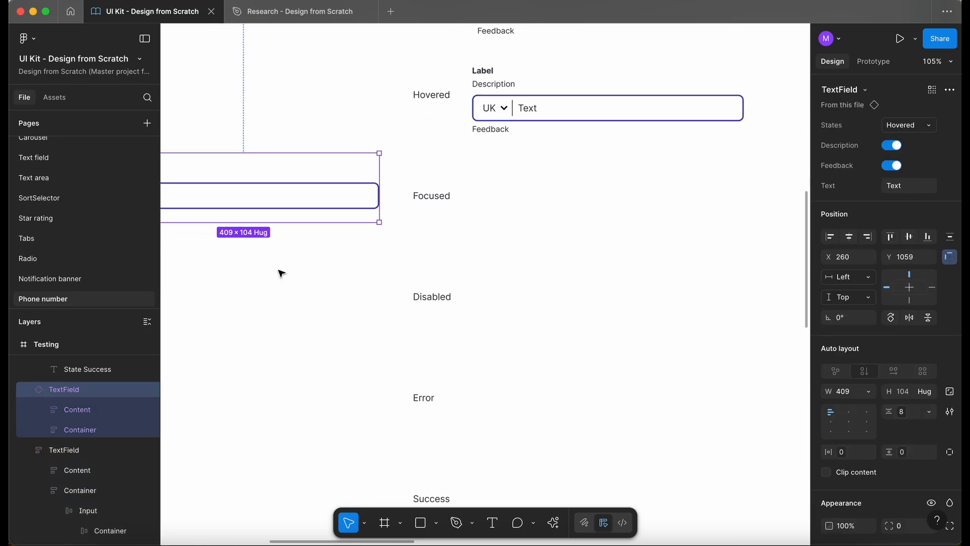
click(914, 125)
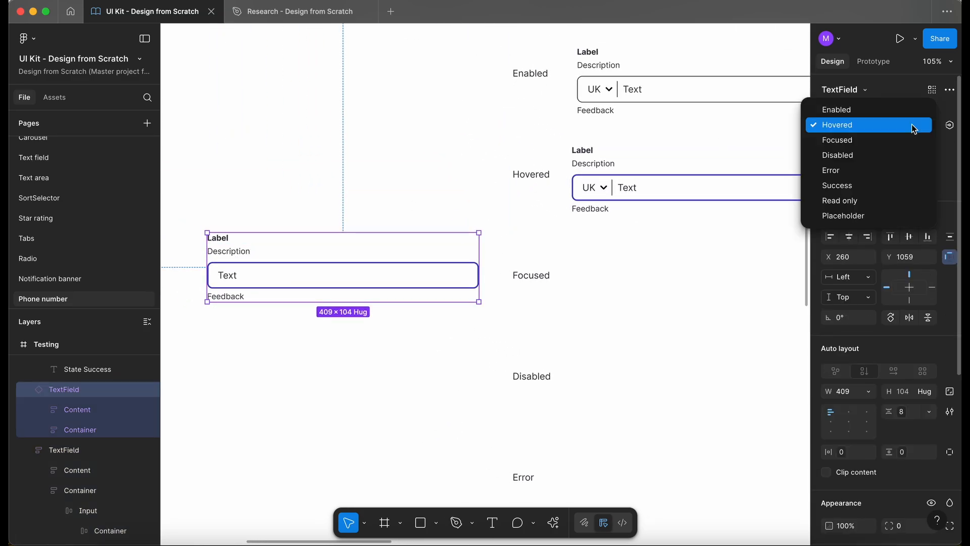
click(904, 141)
scroll(580, 234, down, 2)
scroll(581, 234, right, 2)
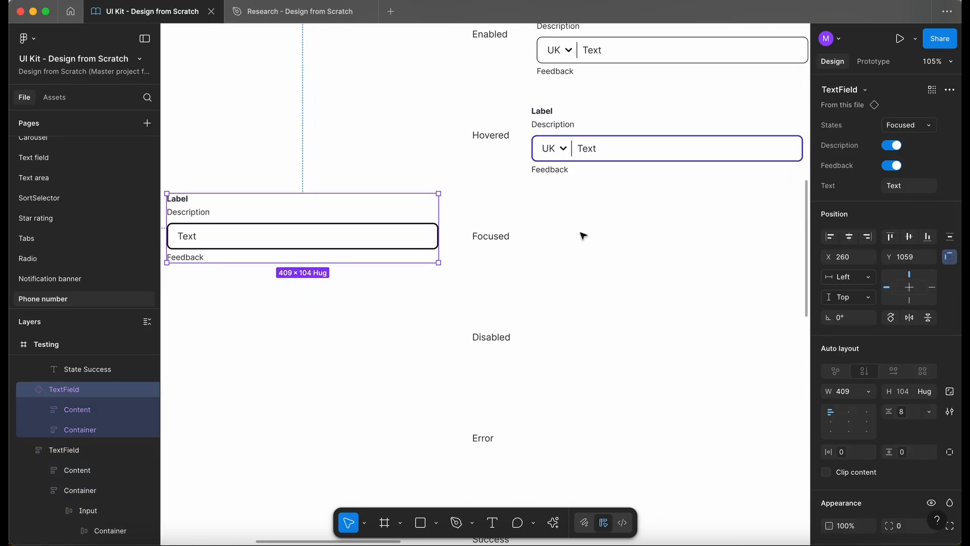
- Duplicate the Hovered phone field to the Focused row and change its input stroke to a dark neutral colour
click(625, 147)
drag(625, 147, 626, 241)
double_click(400, 243)
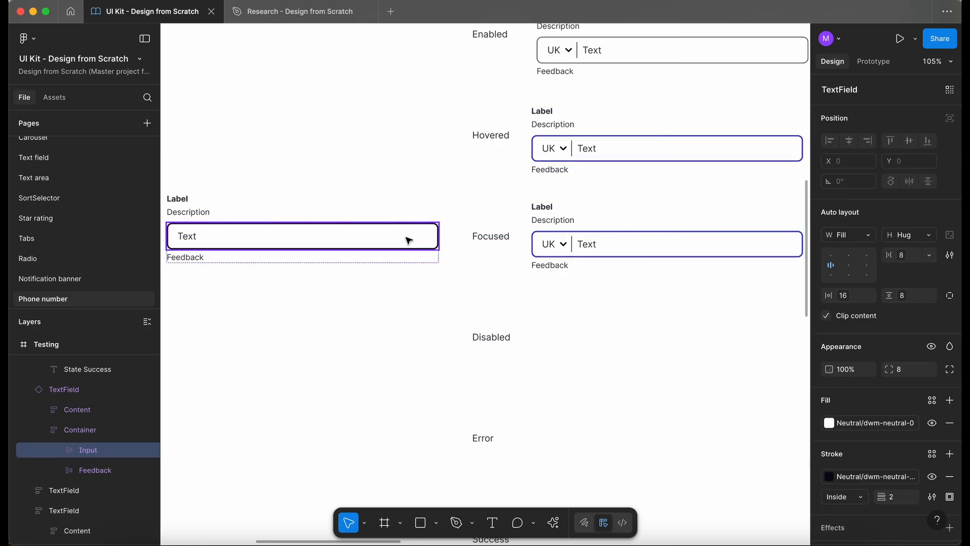
click(850, 477)
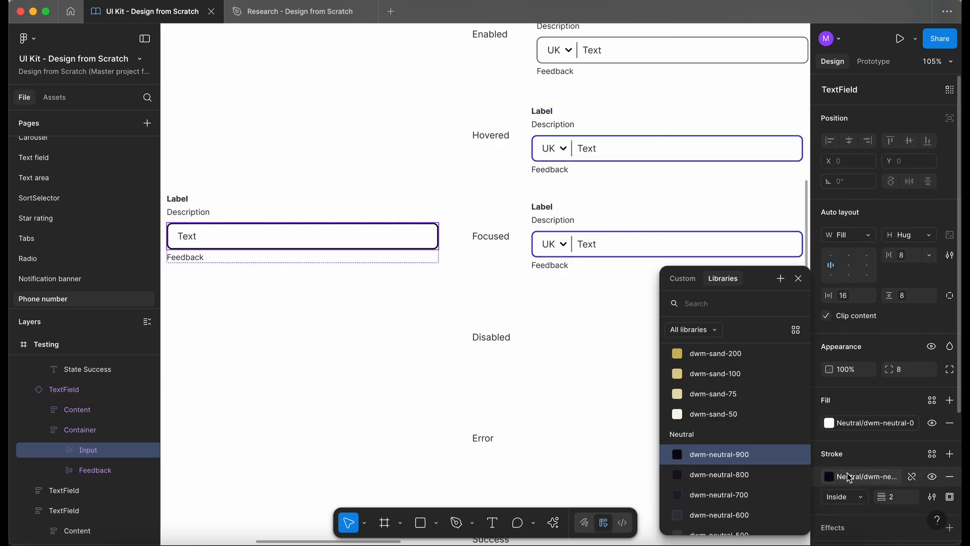
click(841, 462)
click(711, 248)
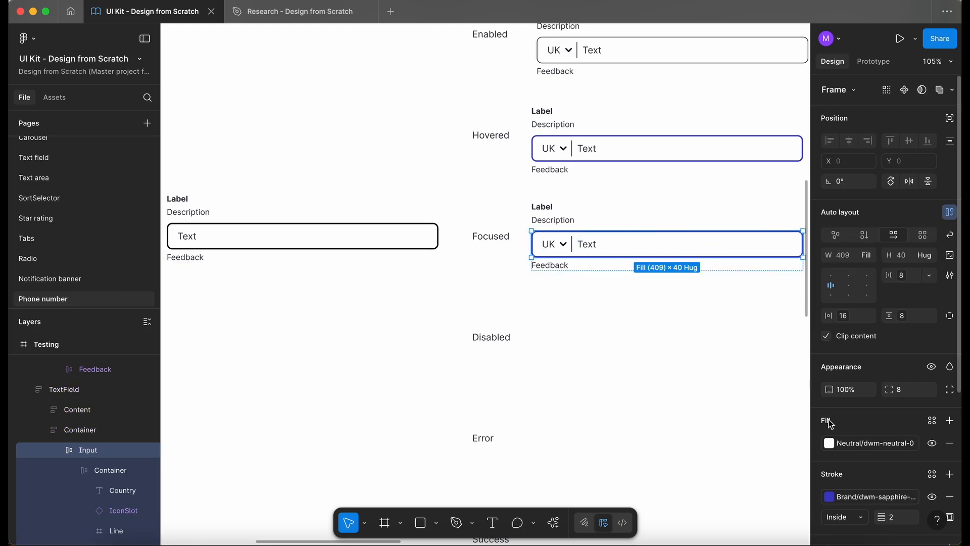
click(869, 496)
text(neu)
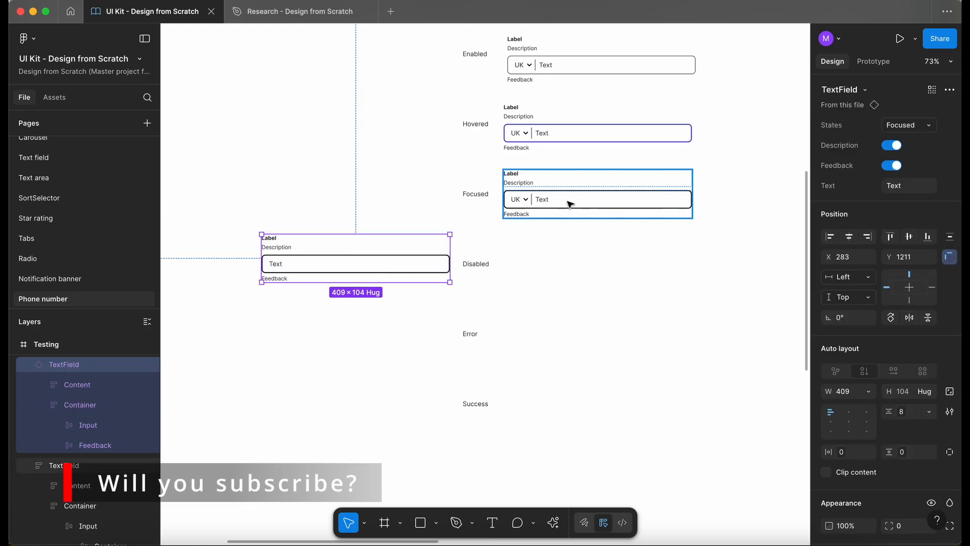
- Duplicate the Focused phone field to the Disabled row and set the reference instance's state to Disabled
click(569, 205)
drag(571, 202, 569, 269)
click(398, 262)
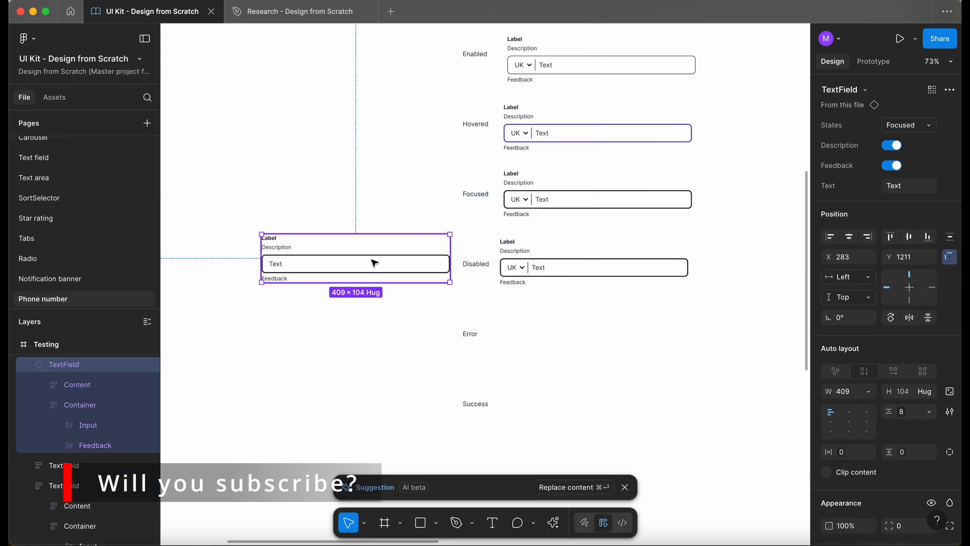
click(895, 125)
click(894, 137)
scroll(429, 339, up, 4)
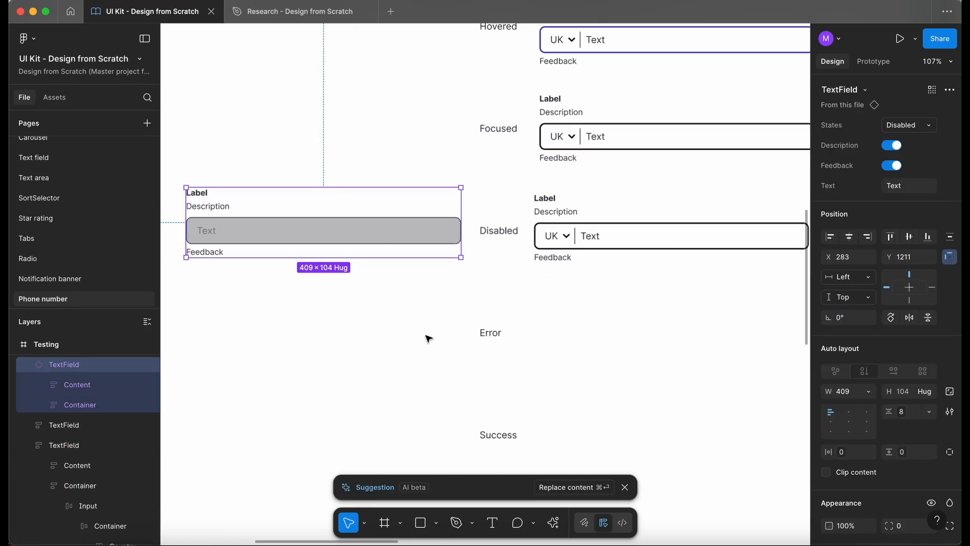
scroll(429, 338, left, 1)
- Give the Disabled phone field's input the reference instance's grey neutral fill
super+click(691, 274)
click(397, 249)
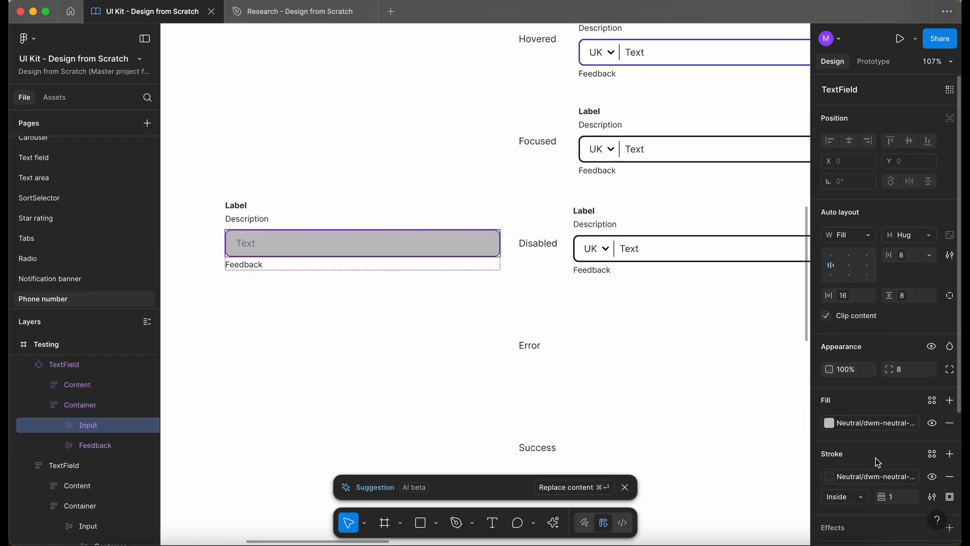
click(857, 427)
key(Escape)
click(736, 248)
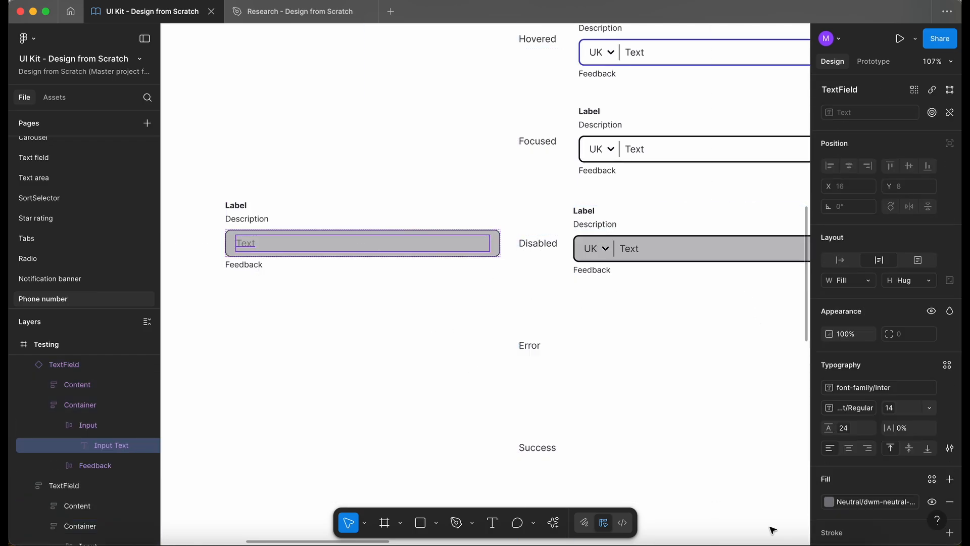
click(860, 502)
key(Escape)
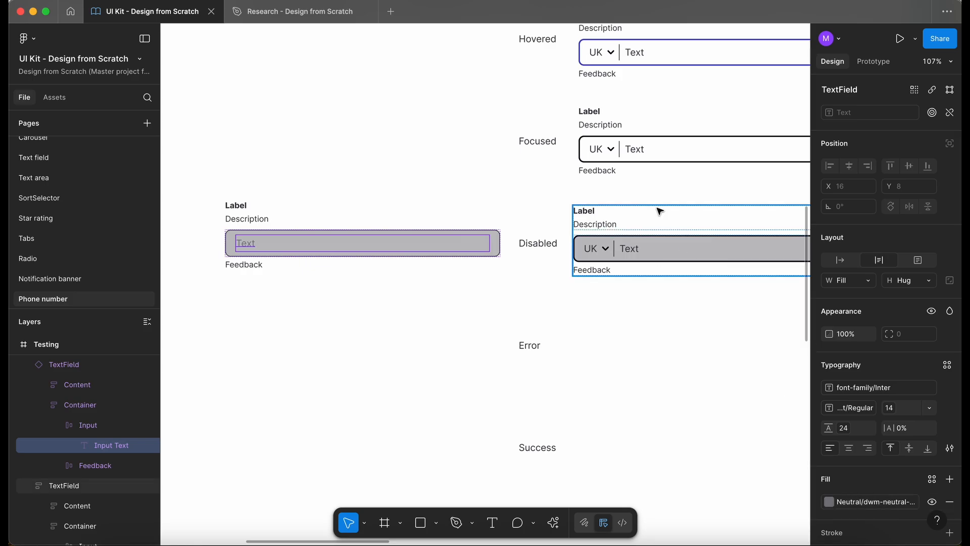
- Set the Disabled phone field's country text fill to the dwm-neutral-200 colour
scroll(739, 255, up, 5)
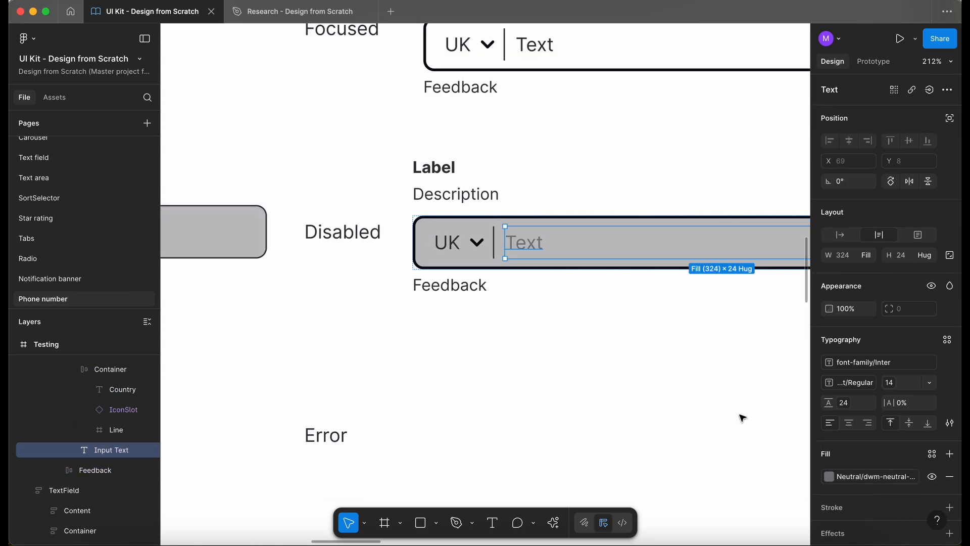
super+click(447, 245)
click(861, 478)
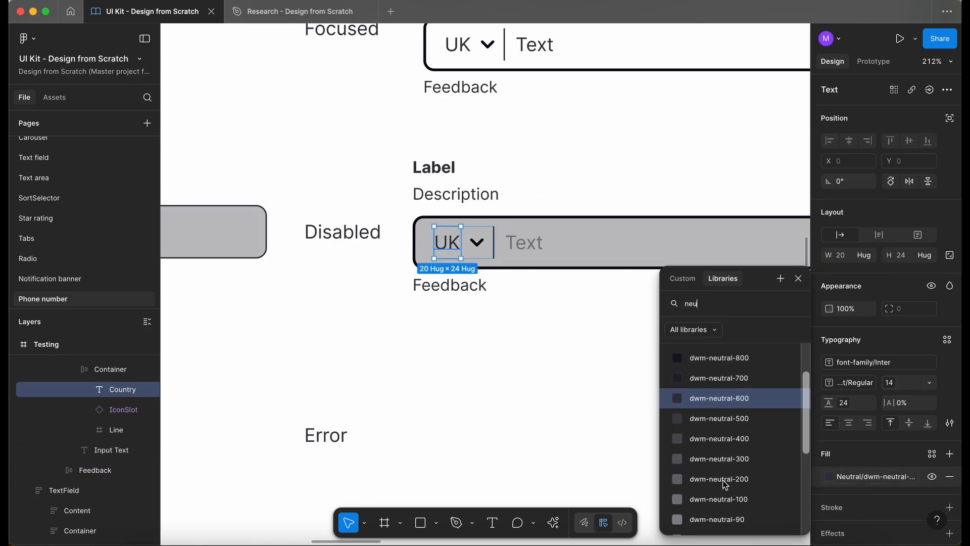
click(729, 483)
key(Escape)
- Move the reference TextField instance down to the Error row and switch its state to Error
scroll(536, 416, right, 3)
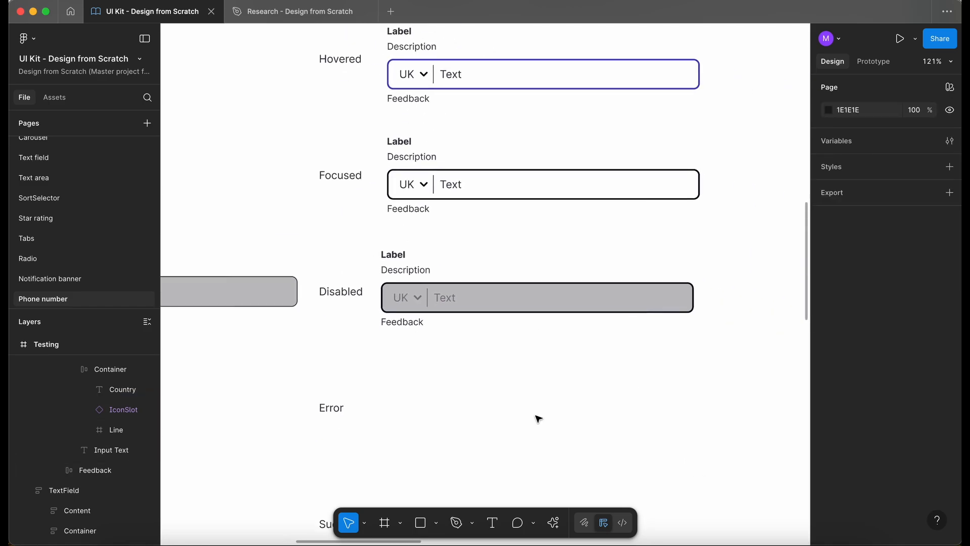
scroll(539, 419, down, 3)
drag(347, 244, 348, 331)
click(921, 125)
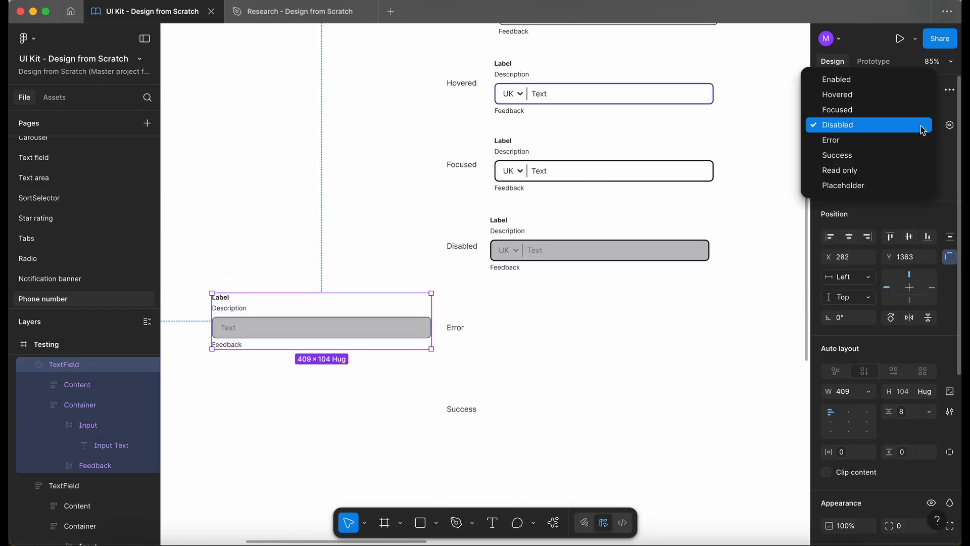
click(885, 143)
click(614, 255)
- Duplicate the Enabled phone field down into the Error row
scroll(607, 244, up, 2)
scroll(605, 242, right, 1)
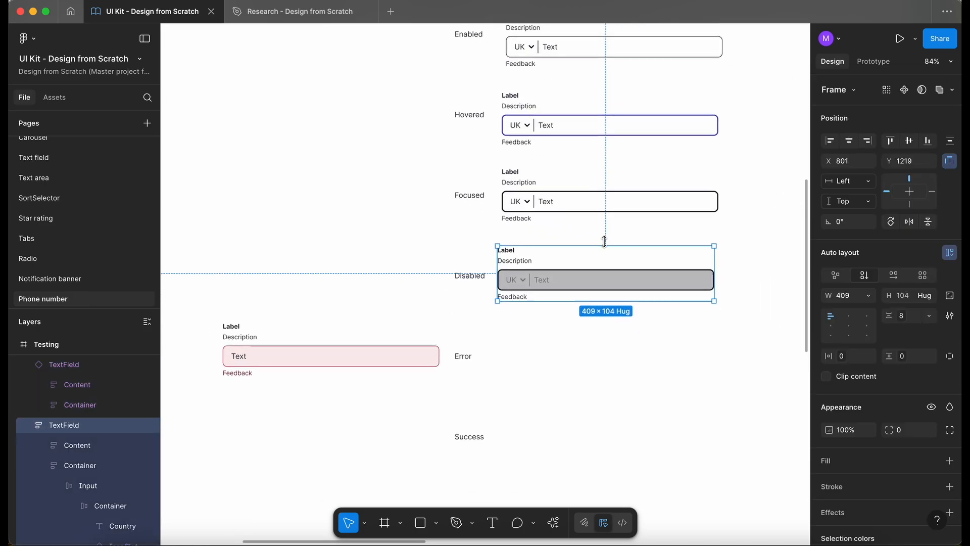
click(563, 50)
drag(565, 49, 556, 368)
scroll(500, 401, down, 3)
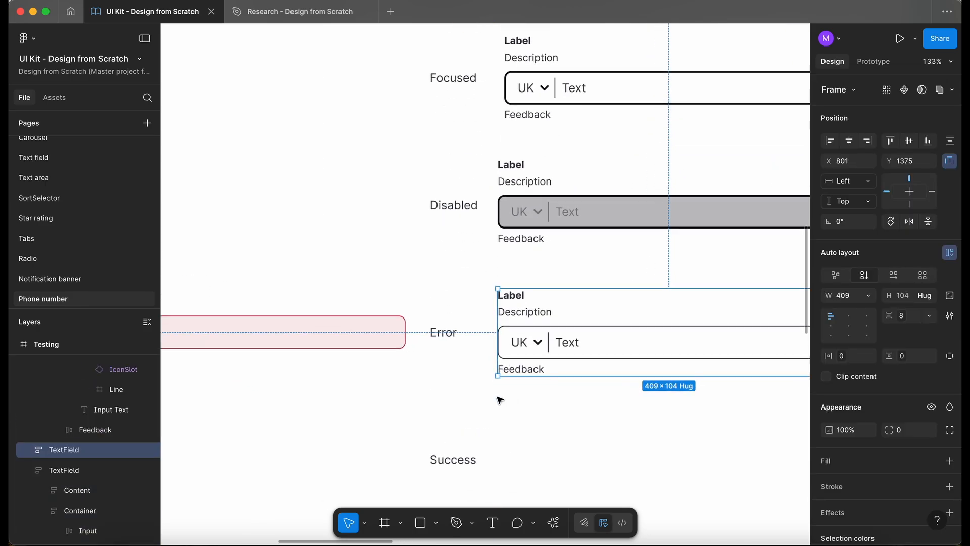
- Give the Error phone field's input the reference instance's Feedback states/Error fill and stroke
scroll(500, 400, up, 4)
scroll(500, 400, right, 3)
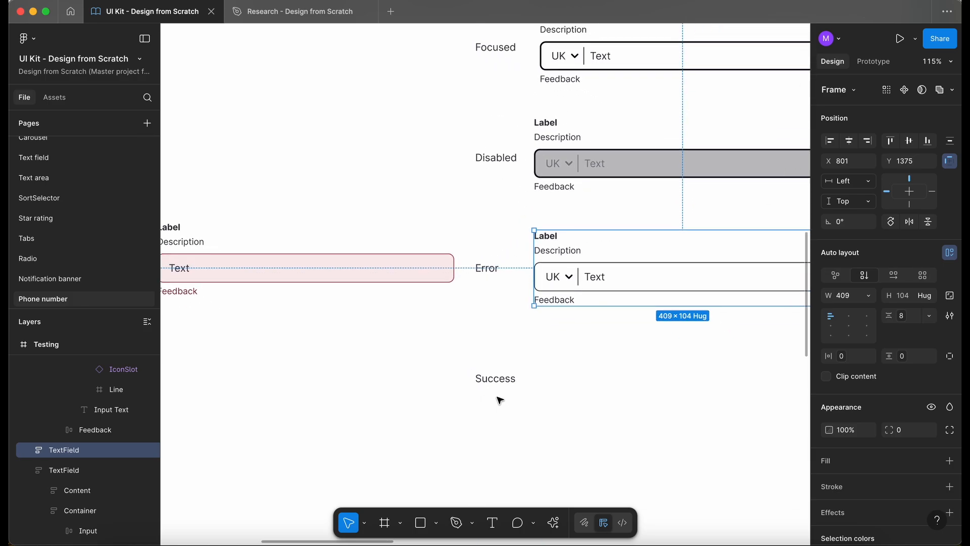
click(419, 258)
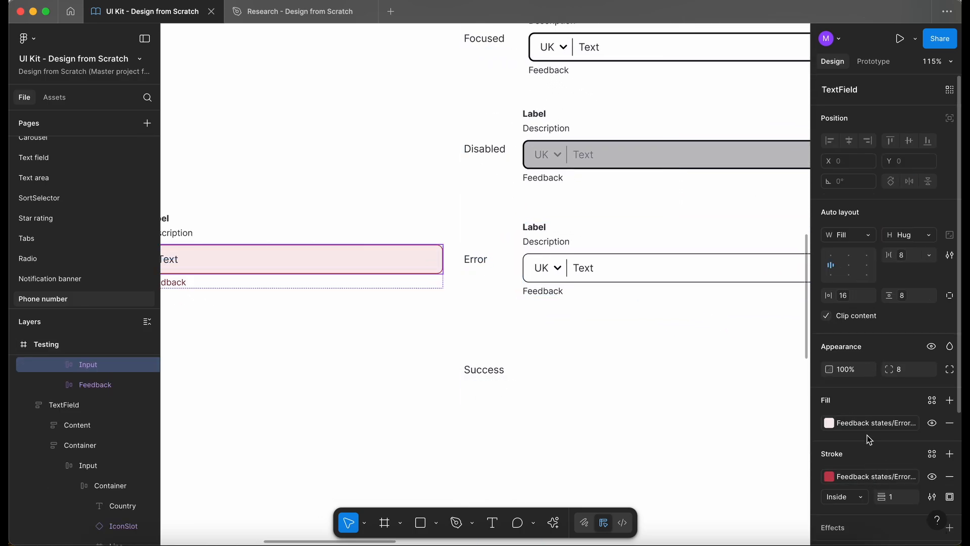
click(866, 421)
click(867, 422)
click(638, 275)
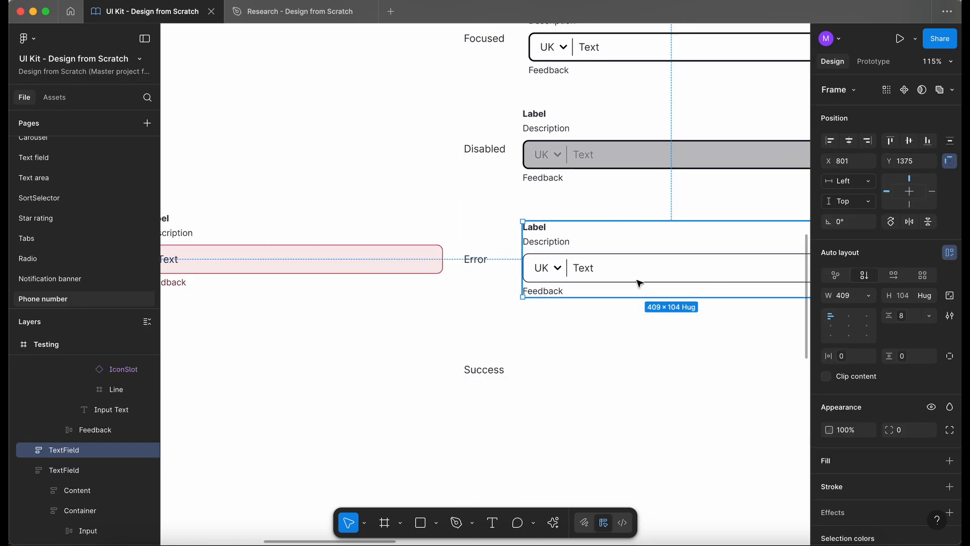
click(866, 442)
click(726, 521)
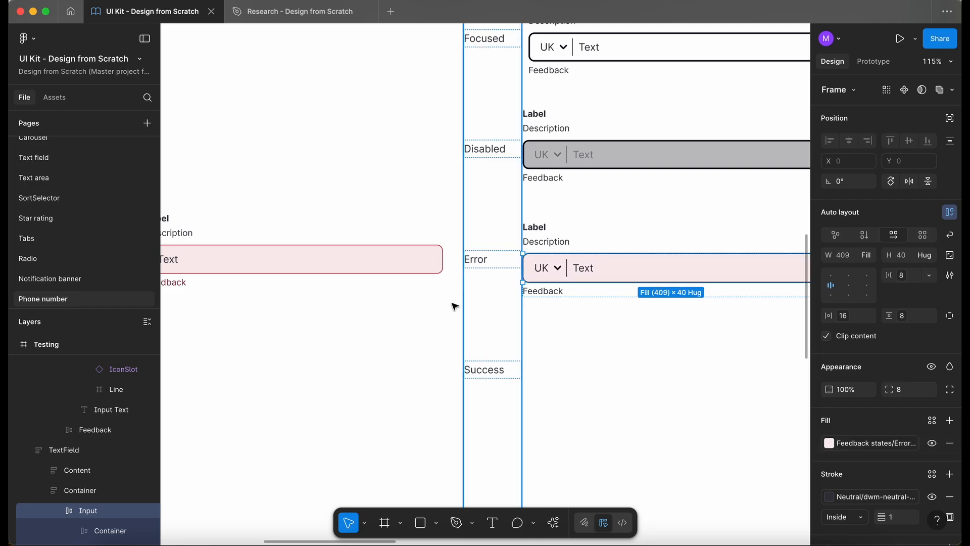
click(412, 267)
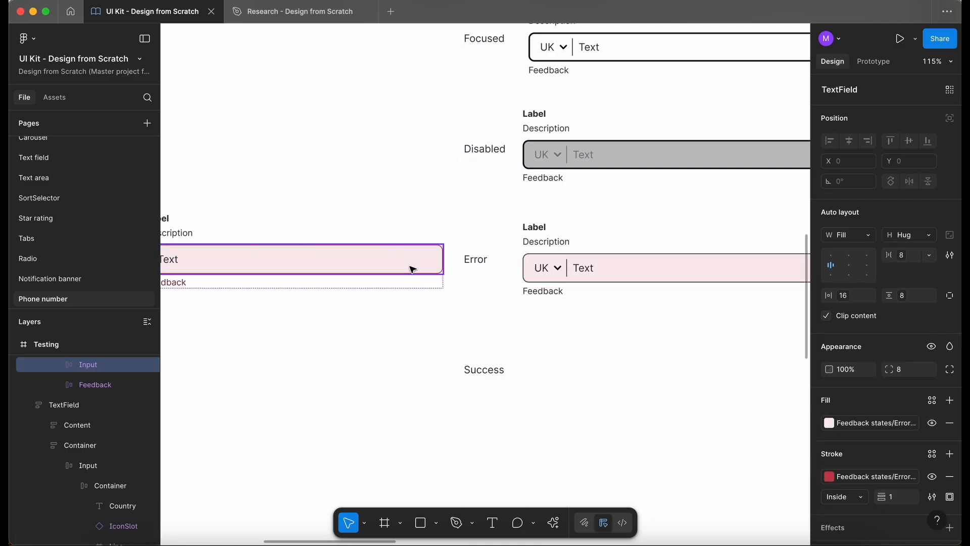
click(863, 478)
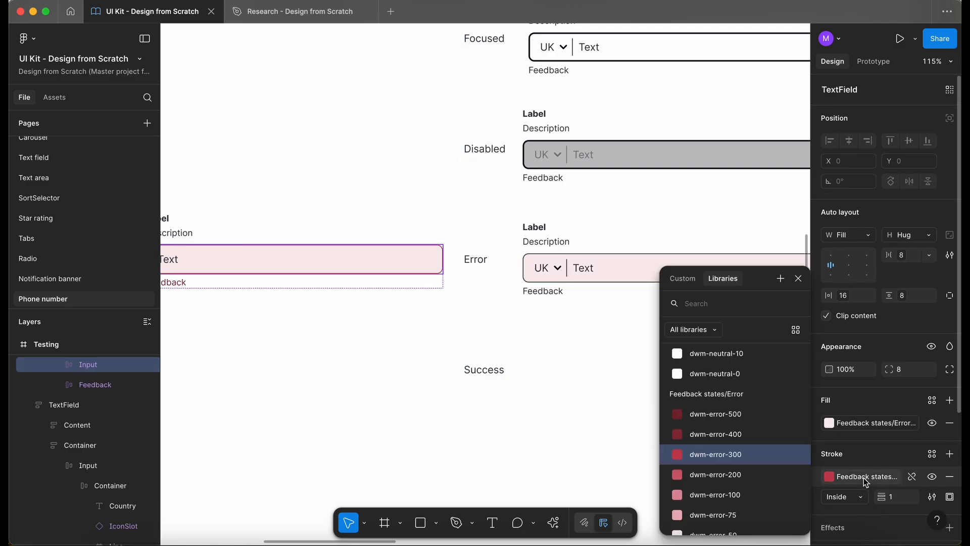
click(863, 478)
super+click(678, 268)
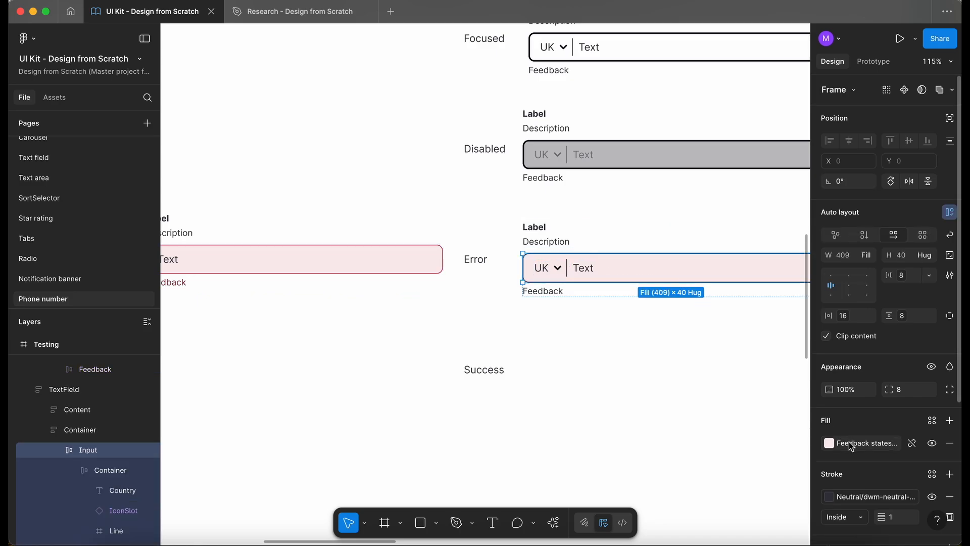
- Move the reference TextField instance down to the Success row
scroll(383, 161, down, 5)
click(376, 218)
drag(378, 220, 380, 284)
- Colour the Error phone field's Feedback text with the reference's error feedback colour
scroll(407, 252, up, 1)
scroll(408, 251, up, 5)
scroll(341, 283, left, 3)
double_click(241, 310)
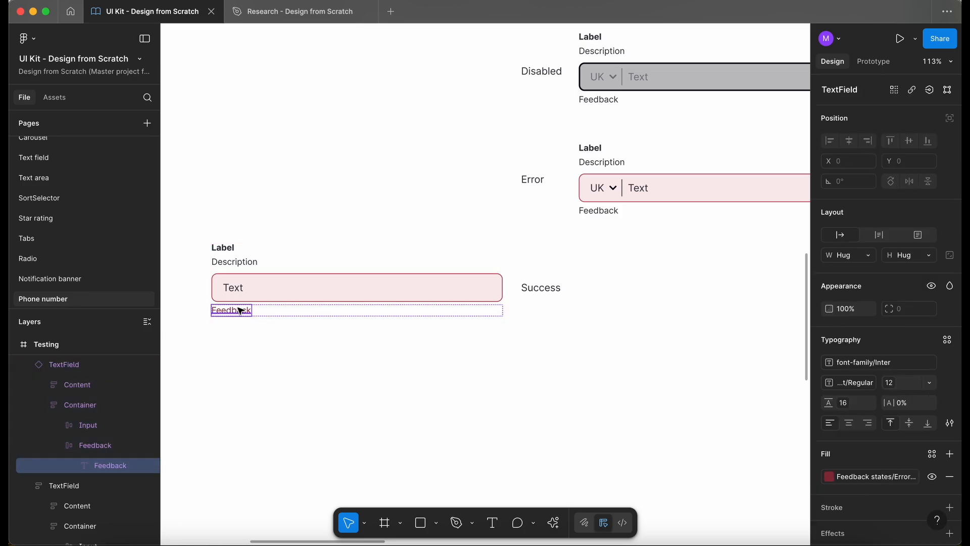
click(859, 477)
key(Escape)
click(599, 211)
click(481, 399)
- Duplicate the Error phone field to the Success row and switch the reference instance's state to Success
click(614, 193)
drag(622, 195, 625, 299)
click(379, 275)
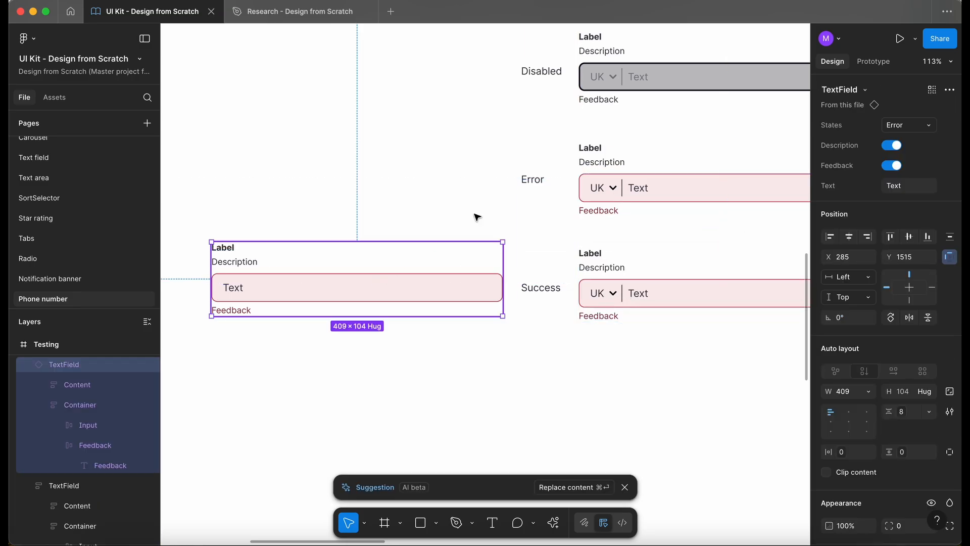
click(906, 127)
click(884, 140)
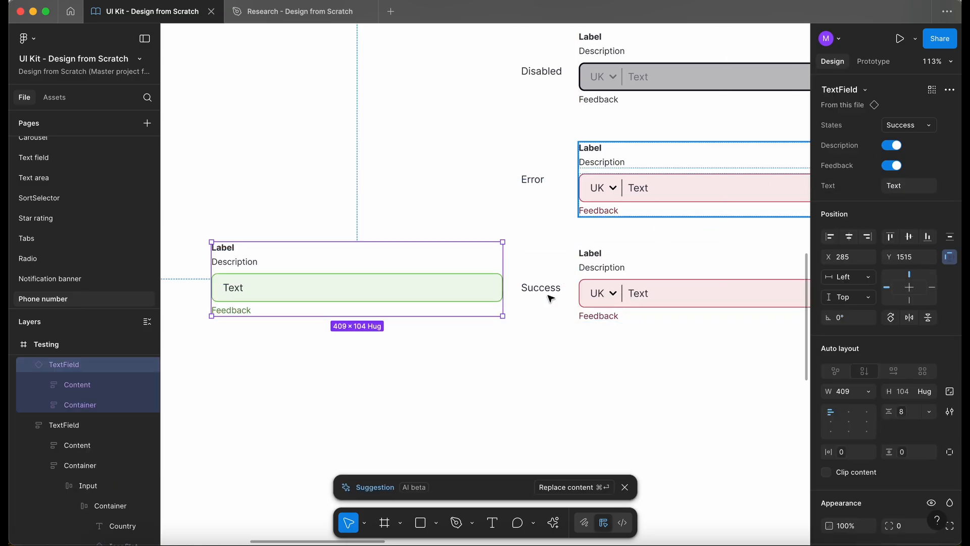
- Give the Success phone field's input the reference instance's Feedback states/Success fill and stroke
click(503, 293)
click(828, 422)
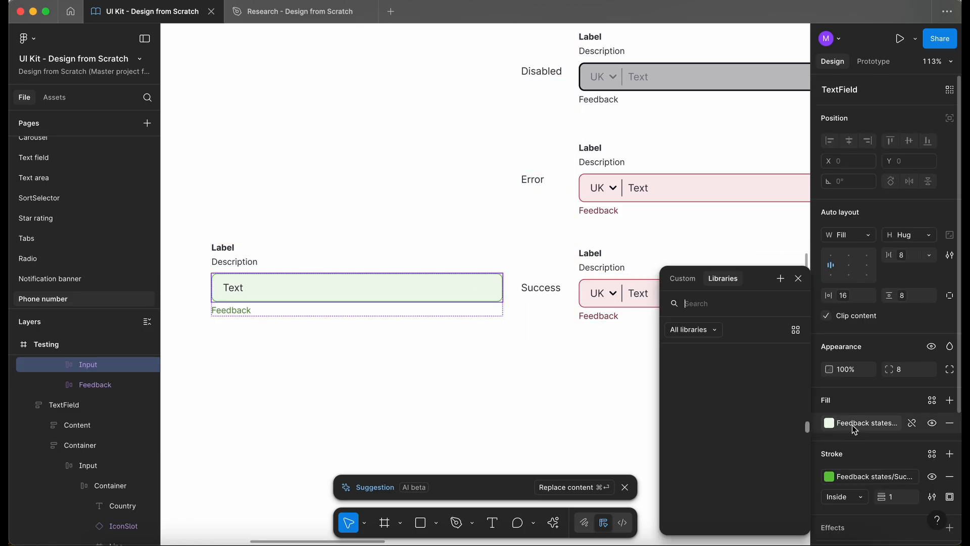
key(Escape)
click(716, 302)
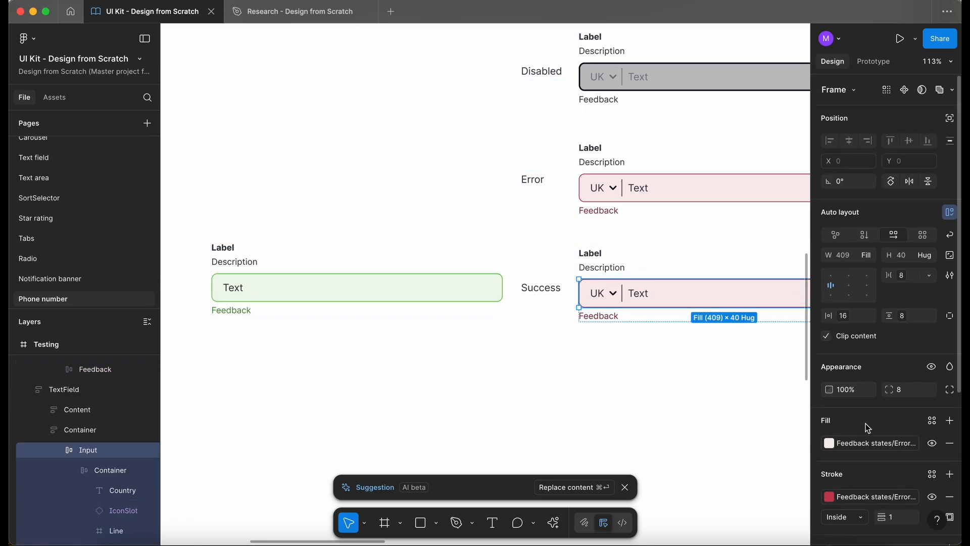
click(470, 298)
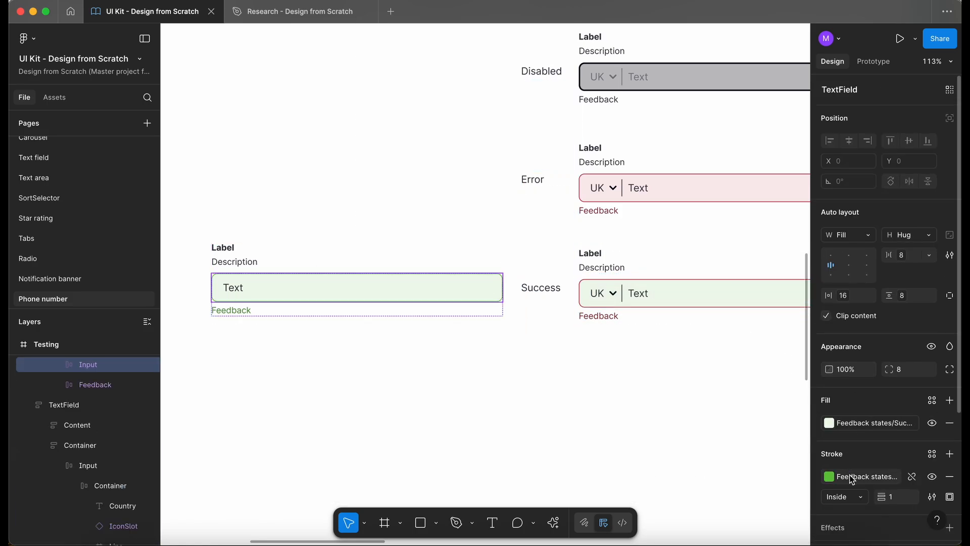
click(853, 478)
key(Escape)
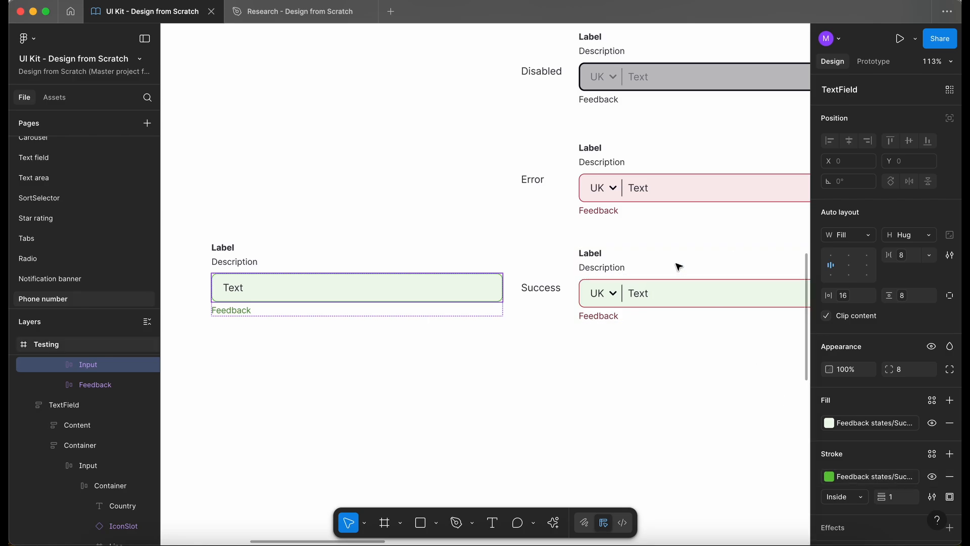
super+click(713, 305)
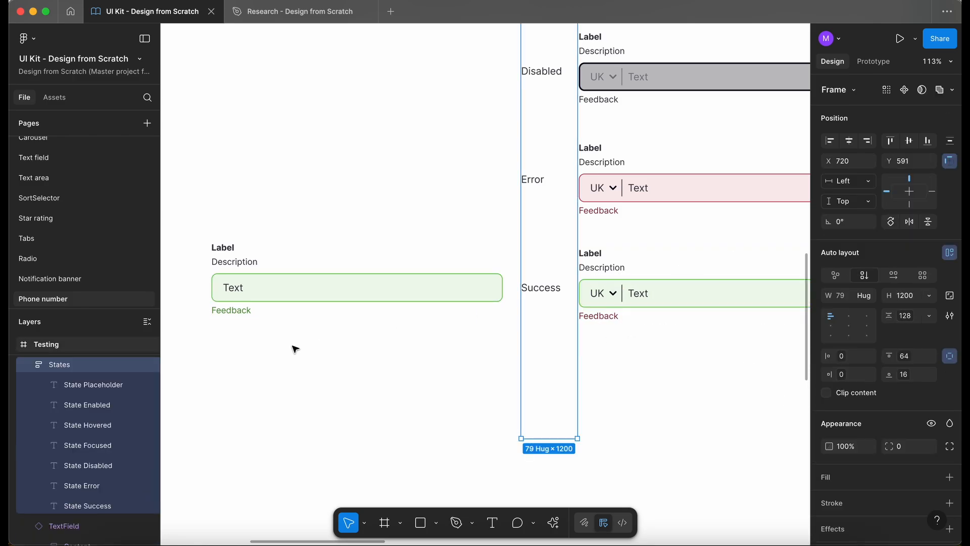
- Colour the Success phone field's Feedback text with the reference's success feedback colour
super+click(243, 312)
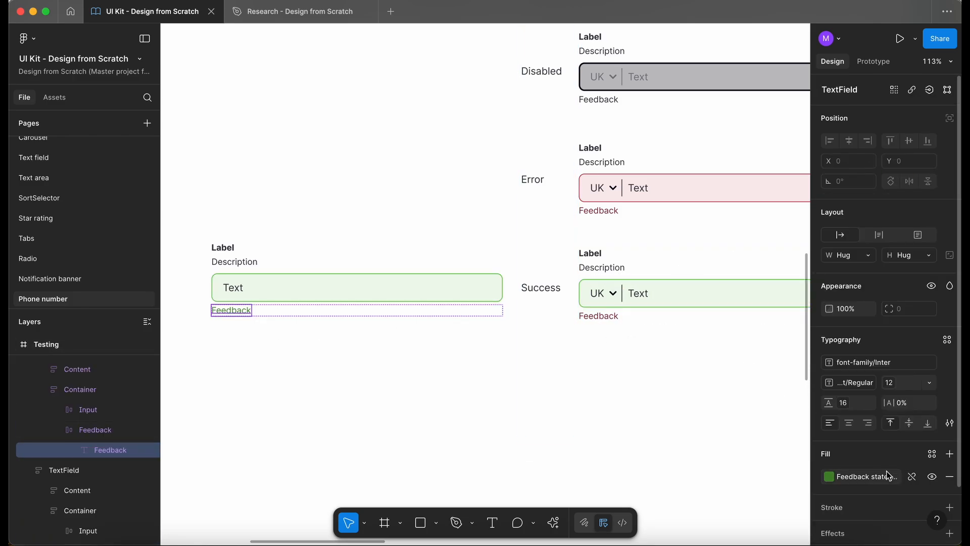
click(869, 477)
key(Escape)
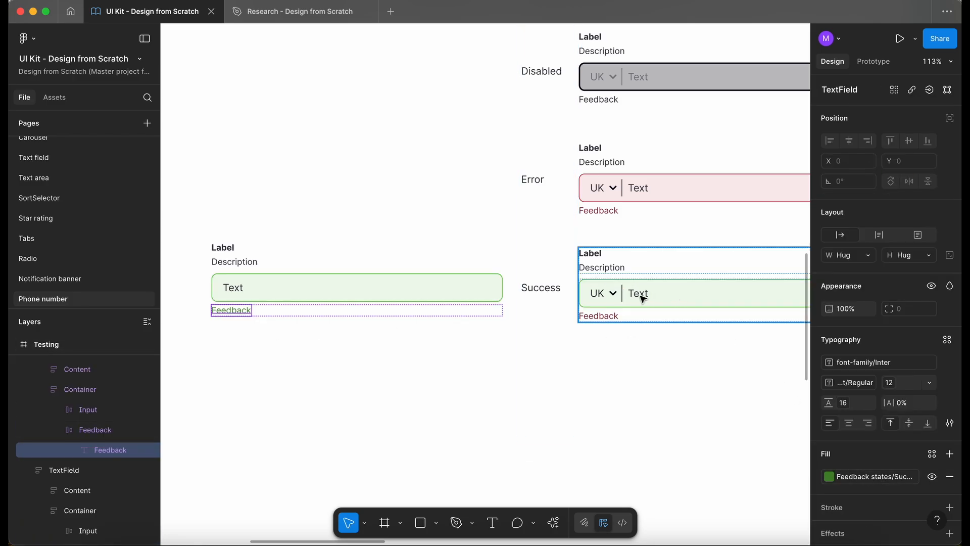
super+click(604, 319)
click(869, 476)
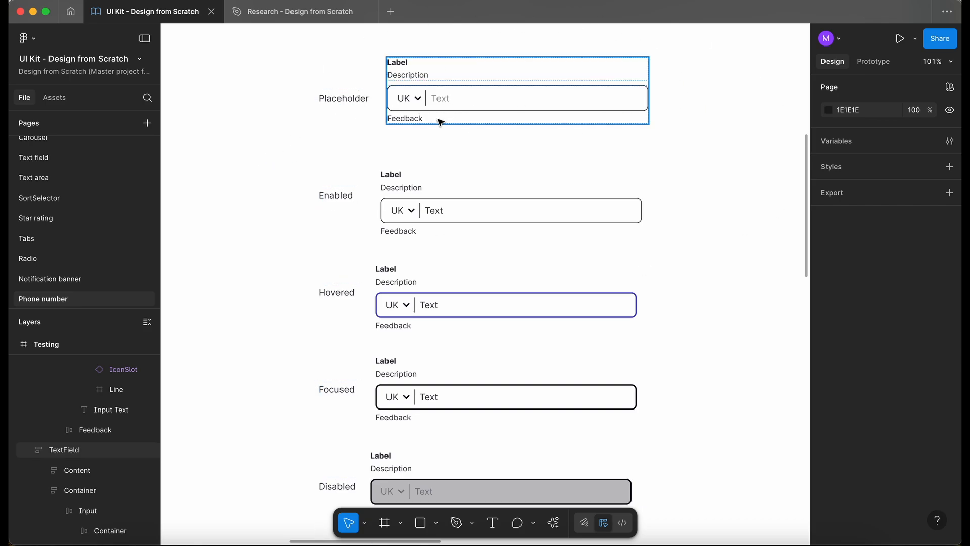
- Copy the Placeholder phone field's country selector container out beside the States column's Placeholder label
scroll(400, 137, down, 5)
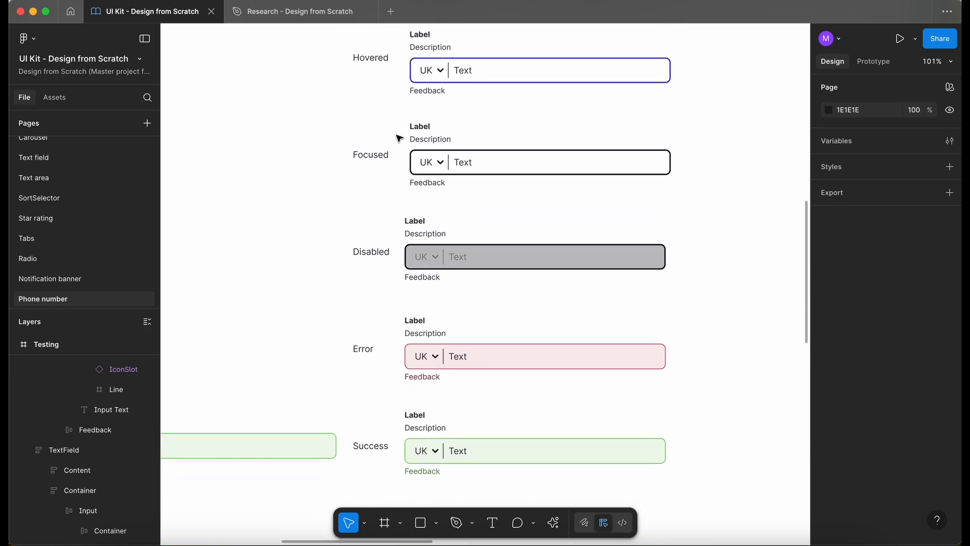
scroll(399, 137, down, 2)
scroll(403, 214, up, 5)
scroll(409, 218, up, 4)
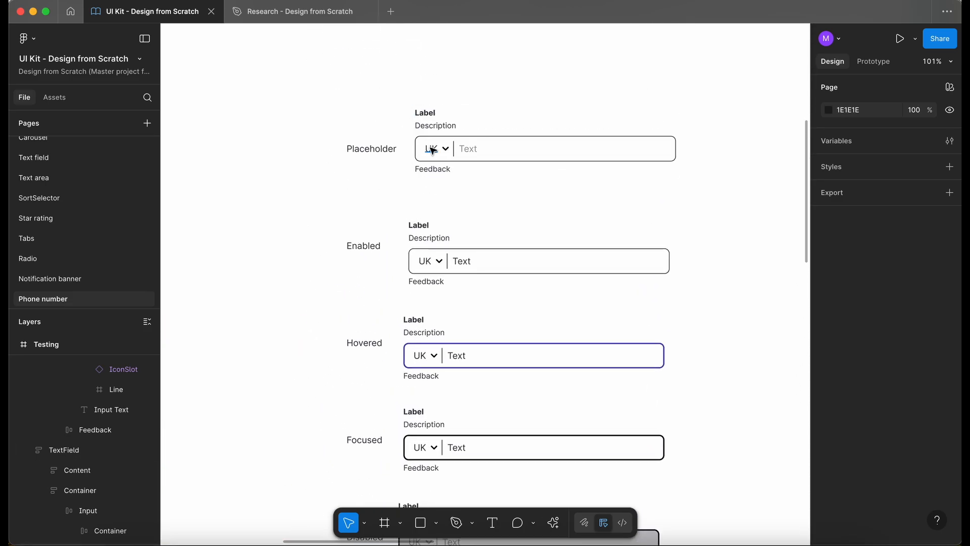
scroll(432, 150, up, 5)
double_click(438, 164)
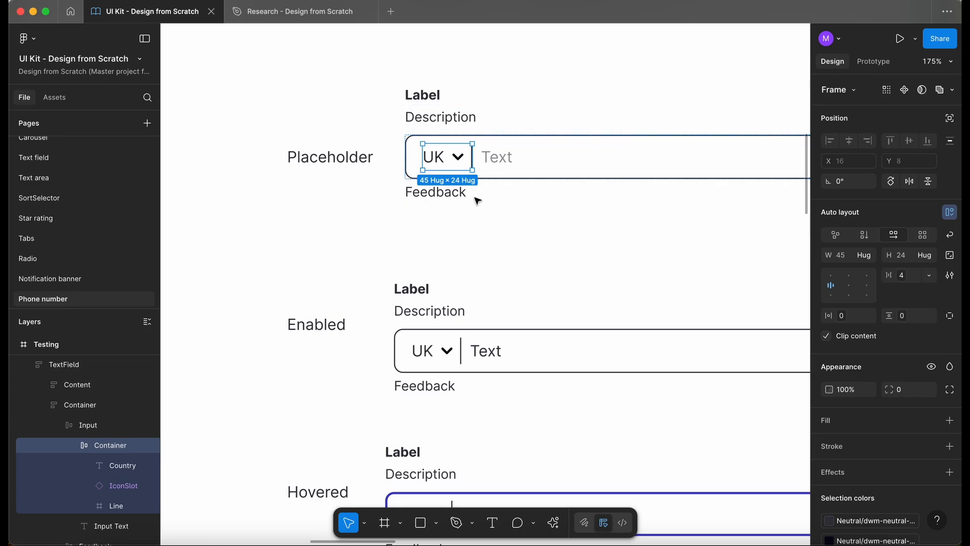
scroll(426, 143, down, 8)
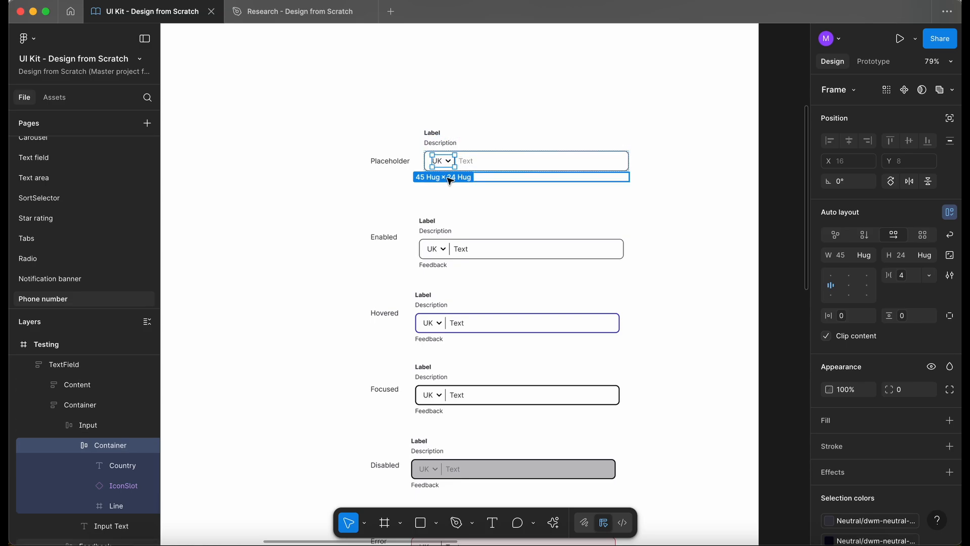
scroll(457, 101, down, 3)
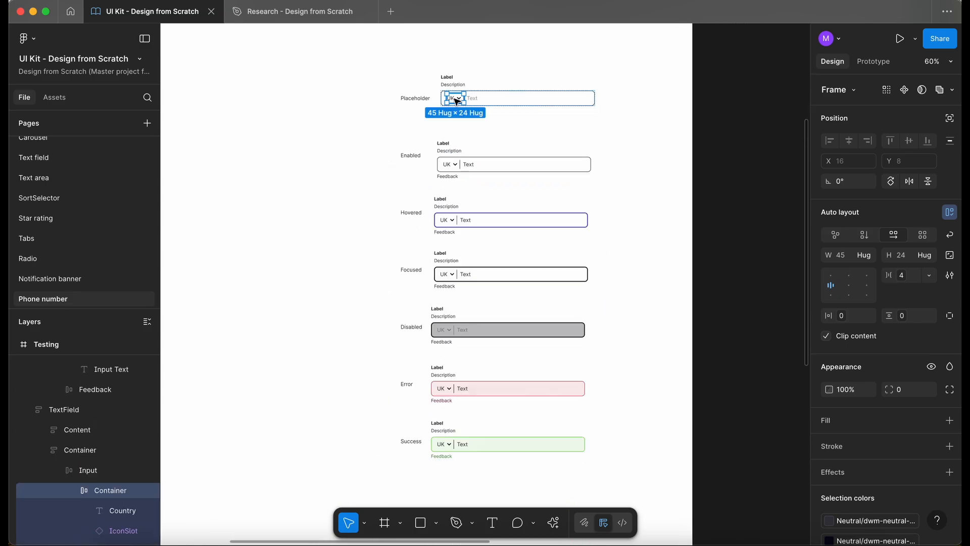
drag(315, 204, 250, 152)
scroll(250, 153, left, 3)
scroll(250, 153, up, 1)
right_click(550, 161)
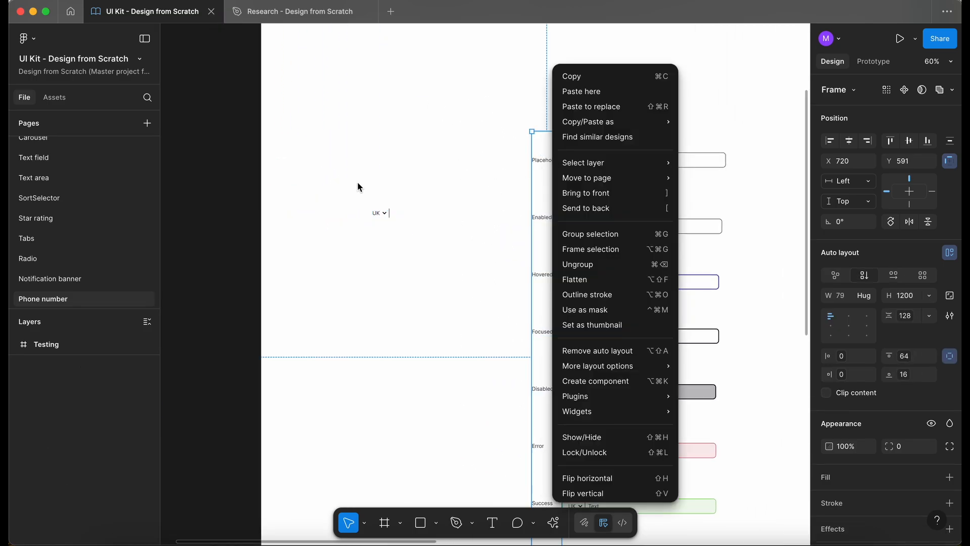
key(Escape)
mouse_move(393, 195)
mouse_down()
mouse_move(316, 209)
mouse_move(342, 192)
mouse_move(378, 192)
mouse_up()
scroll(377, 194, up, 5)
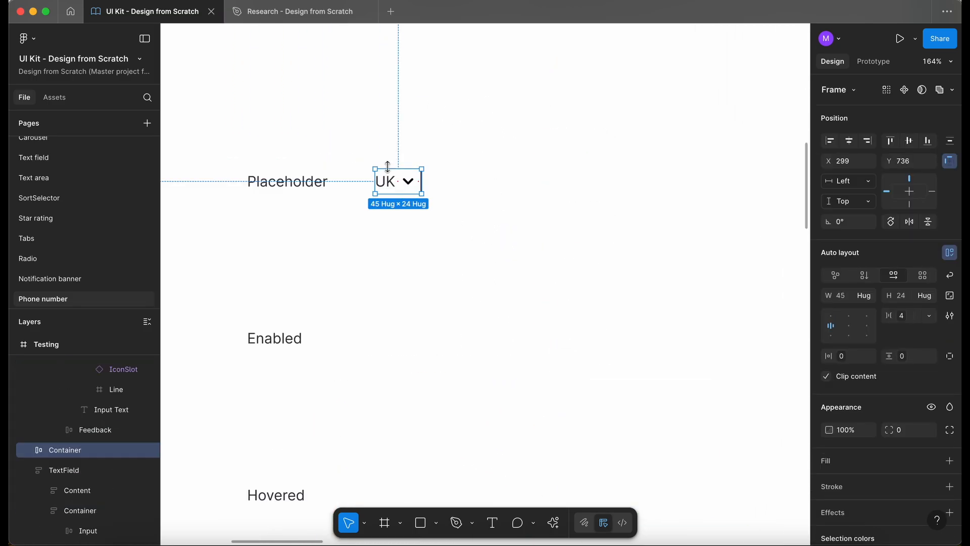
- Open the SortSelector page and select its Sort selector frame for reference
scroll(389, 167, down, 4)
scroll(326, 181, down, 4)
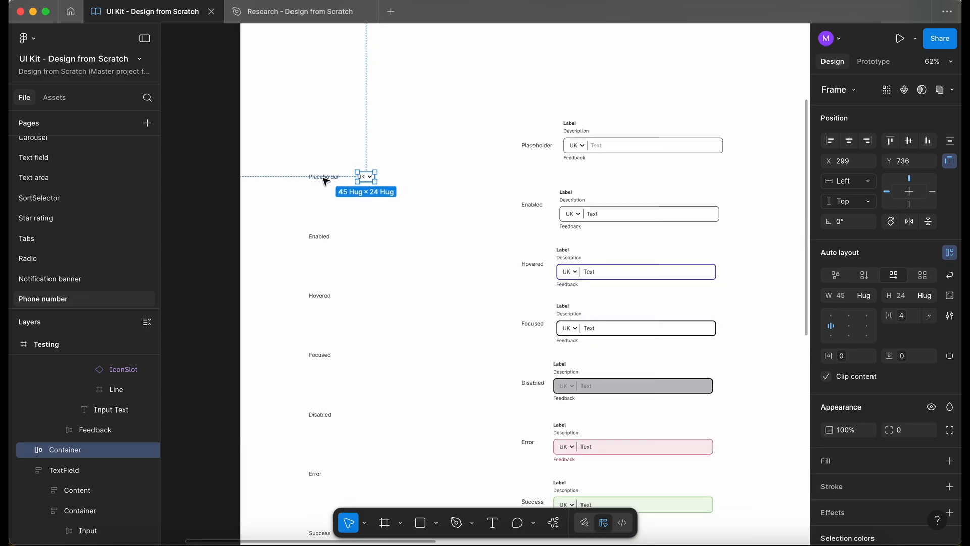
scroll(367, 223, down, 2)
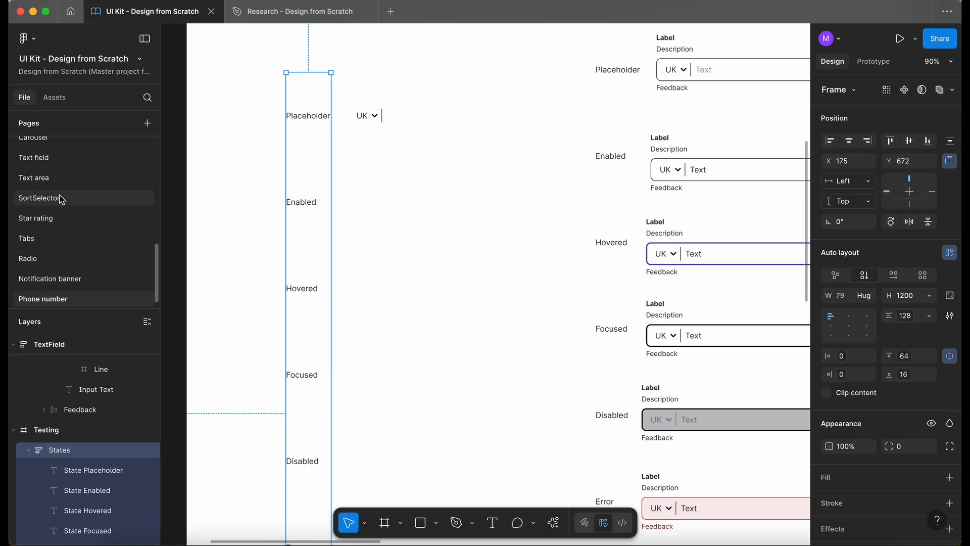
click(45, 198)
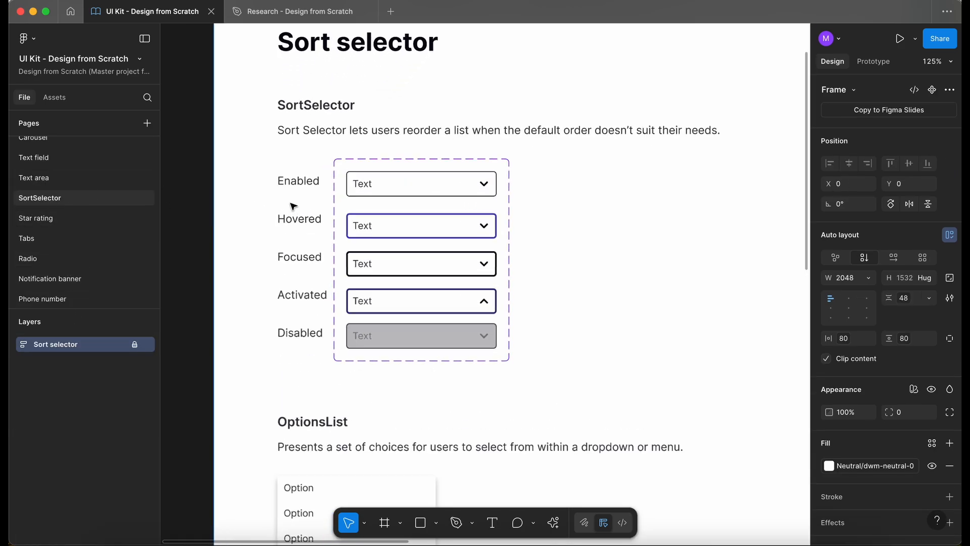
scroll(293, 206, up, 2)
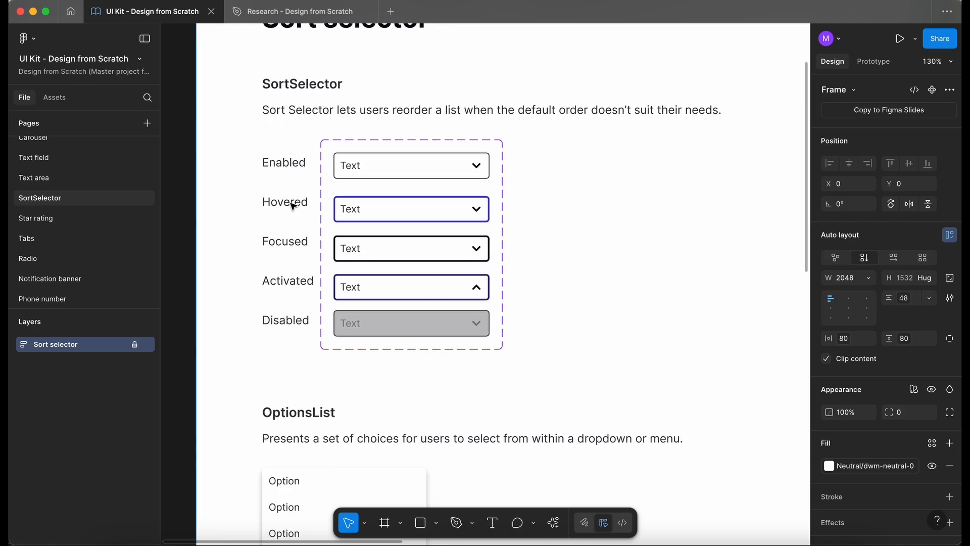
click(135, 344)
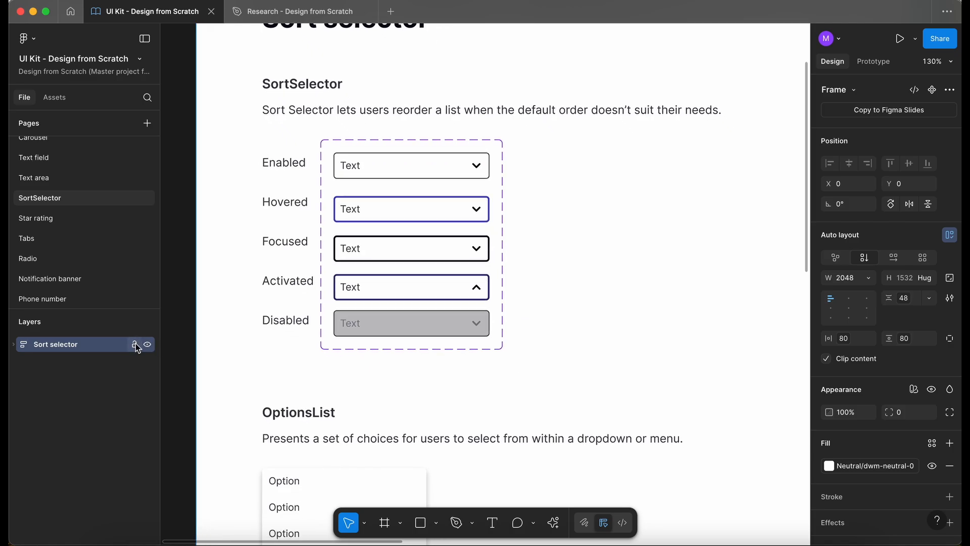
- Copy the SortSelector States label column and paste it onto the Phone number page
double_click(289, 218)
click(292, 204)
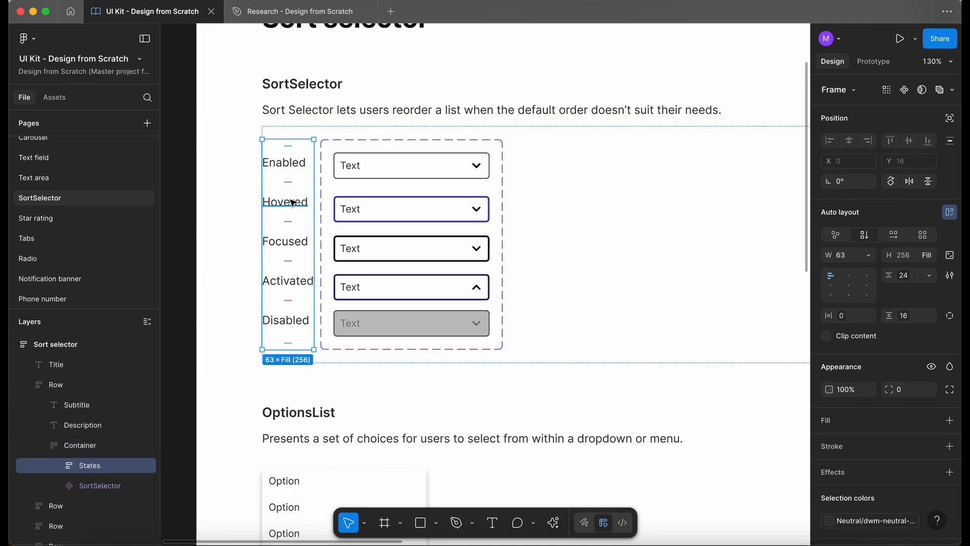
click(13, 344)
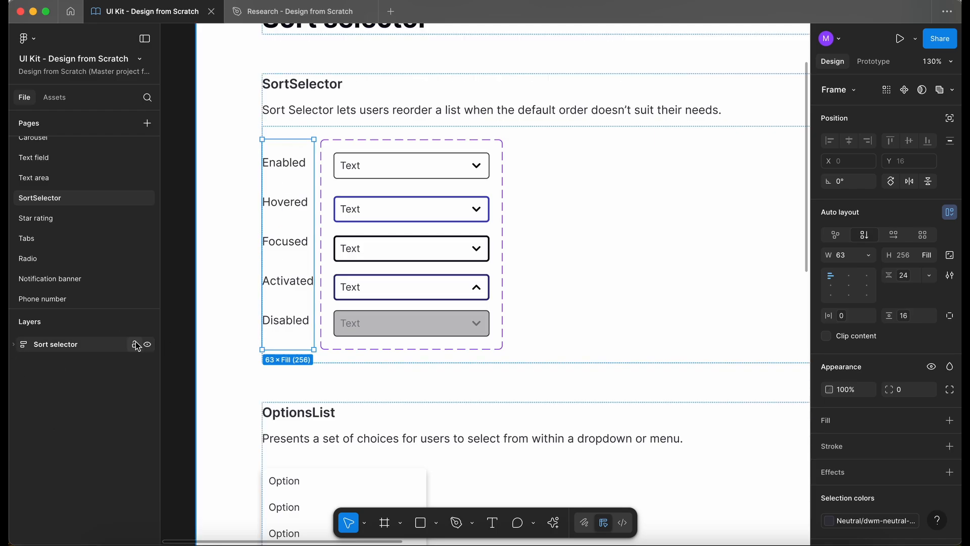
click(70, 298)
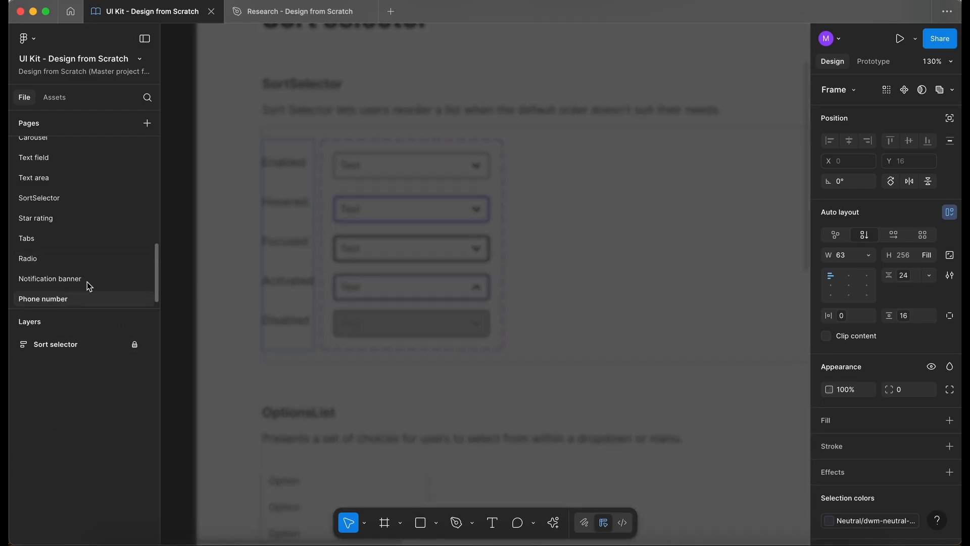
drag(319, 115, 246, 115)
click(246, 116)
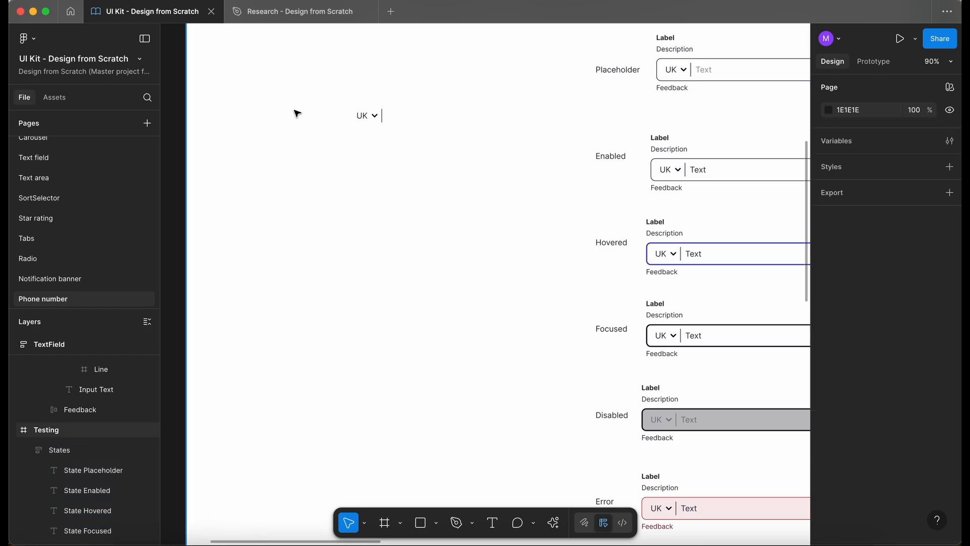
key(ctrl+v)
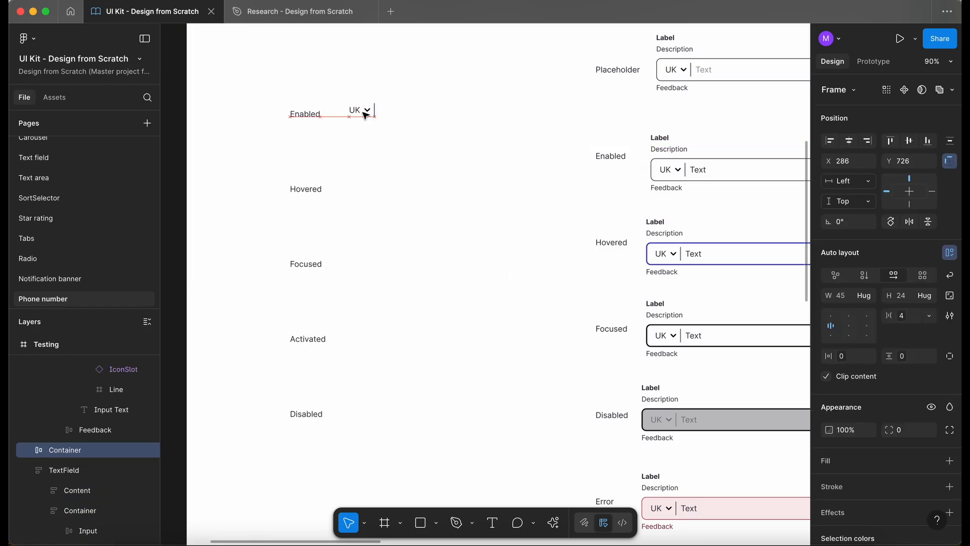
- Align the country selector container beside the pasted column's Enabled label
drag(364, 113, 364, 113)
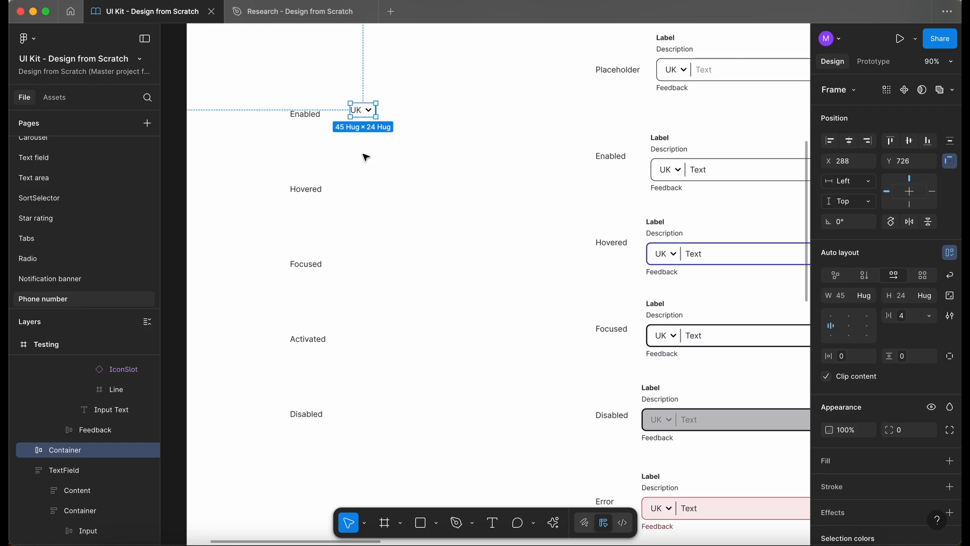
scroll(366, 158, left, 2)
scroll(366, 157, up, 1)
scroll(364, 155, up, 3)
drag(408, 120, 405, 125)
scroll(404, 125, up, 5)
scroll(405, 126, up, 3)
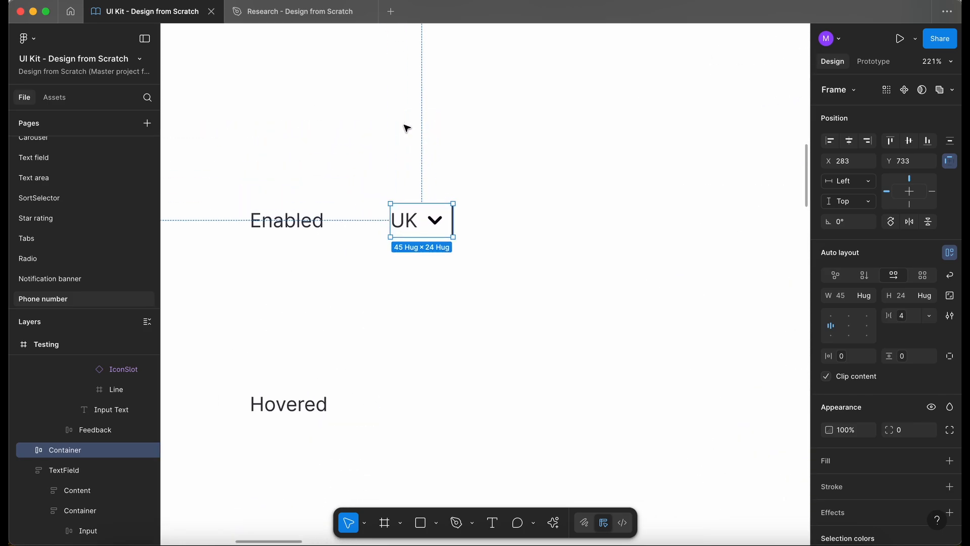
- Rename the country selector container layer to CountryDropdown
click(29, 451)
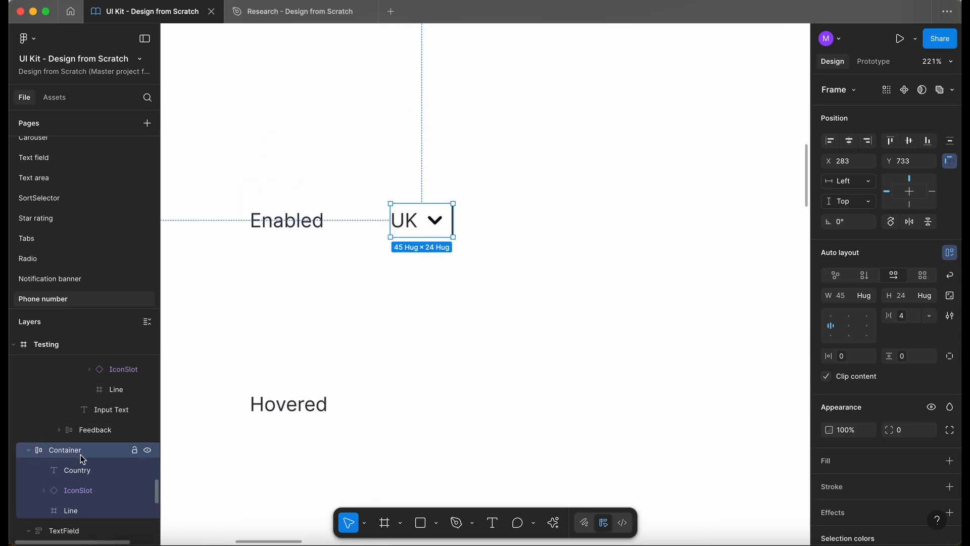
scroll(451, 217, up, 2)
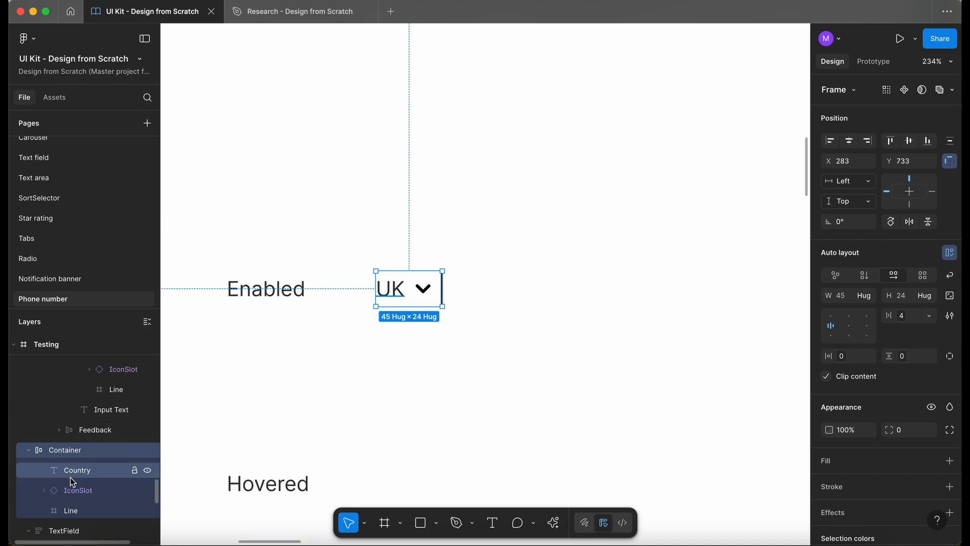
double_click(65, 450)
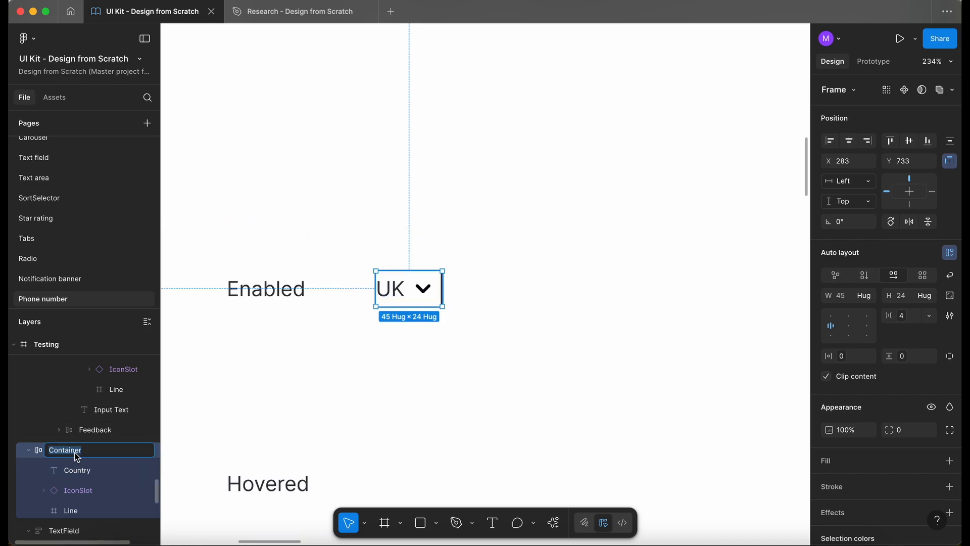
text(CountryDropdown)
- Wrap the Country text and IconSlot in an auto-layout frame named Container
click(84, 473)
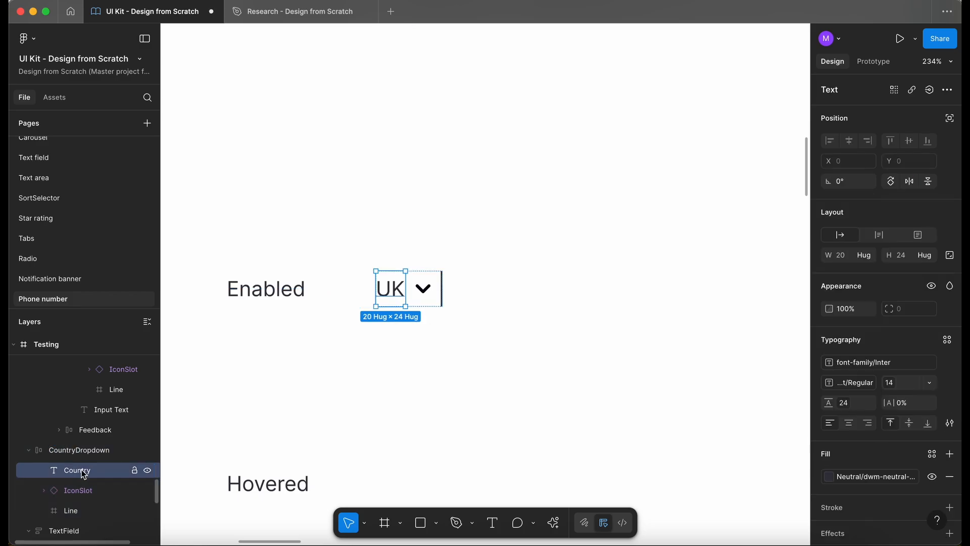
click(96, 491)
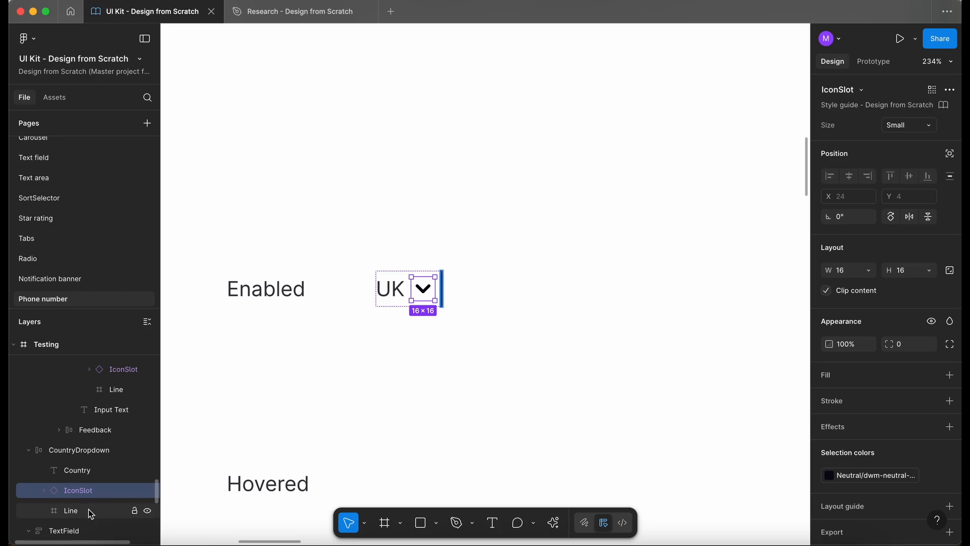
click(85, 471)
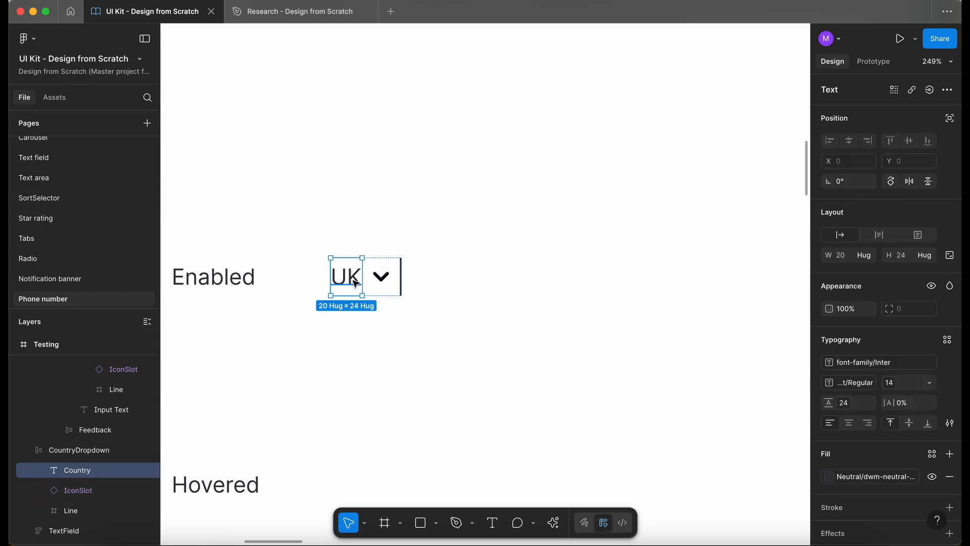
shift+click(384, 279)
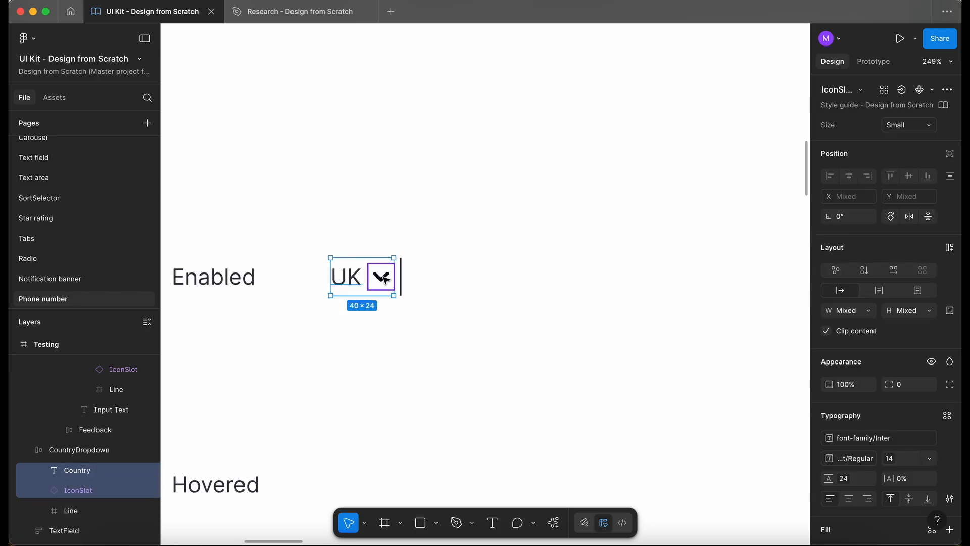
key(shift+a)
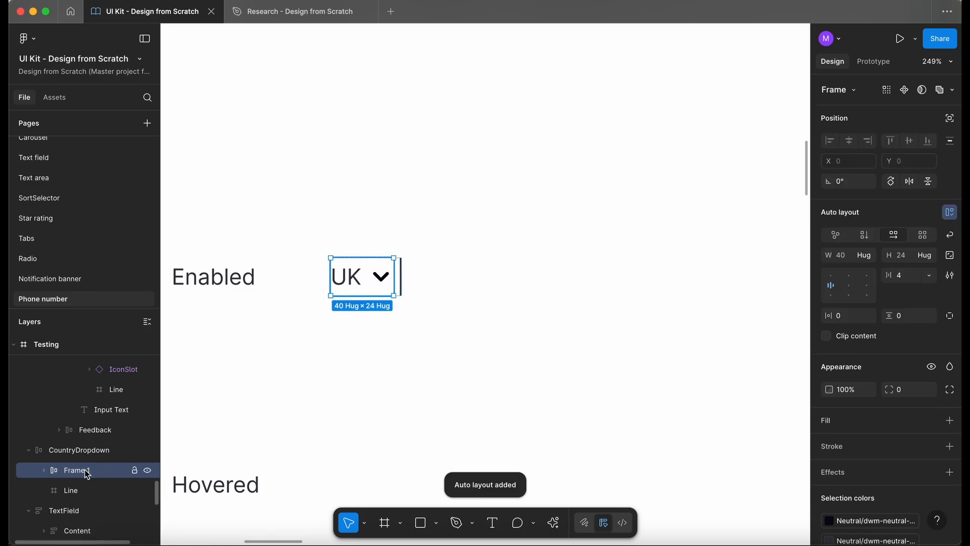
double_click(101, 470)
text(C)
key(Return)
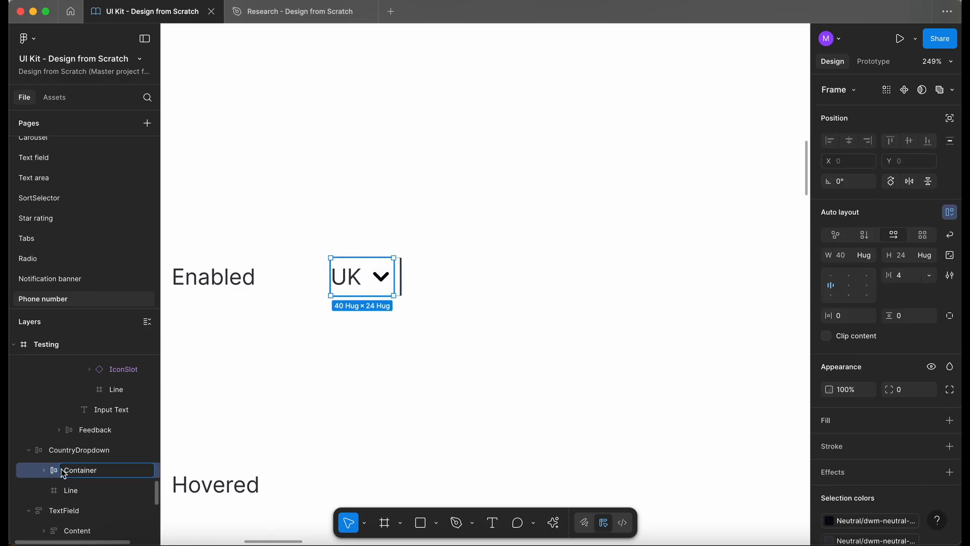
- Duplicate the CountryDropdown and place the copy beside the Hovered label
click(102, 488)
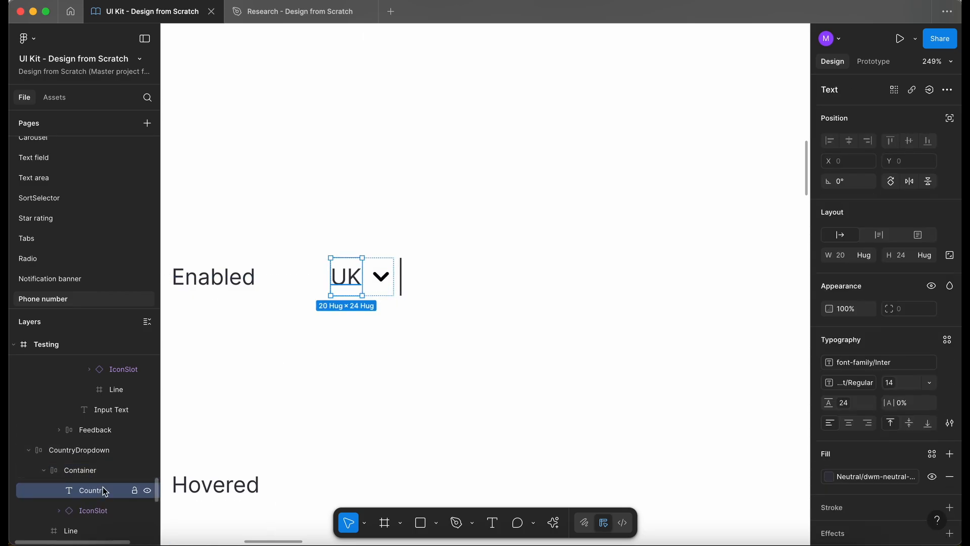
click(101, 511)
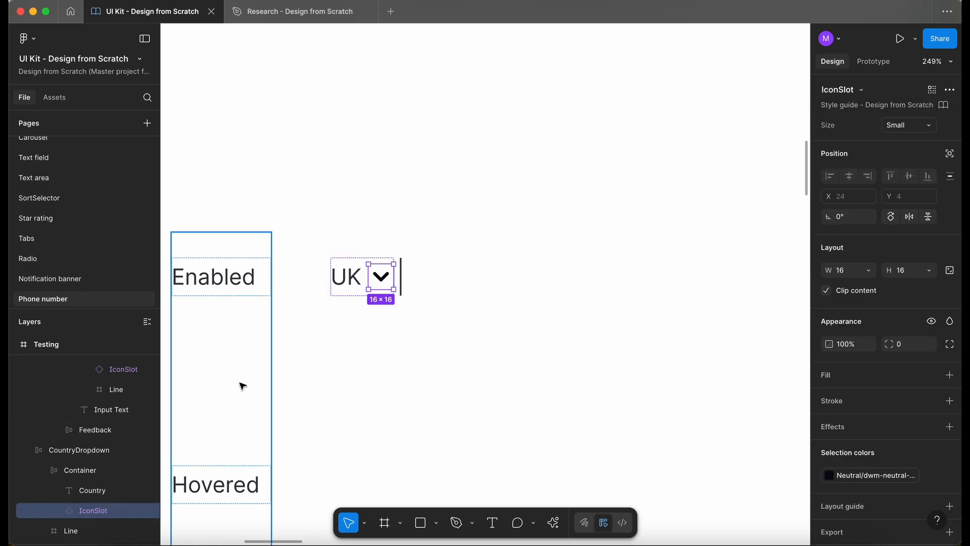
click(61, 470)
click(43, 470)
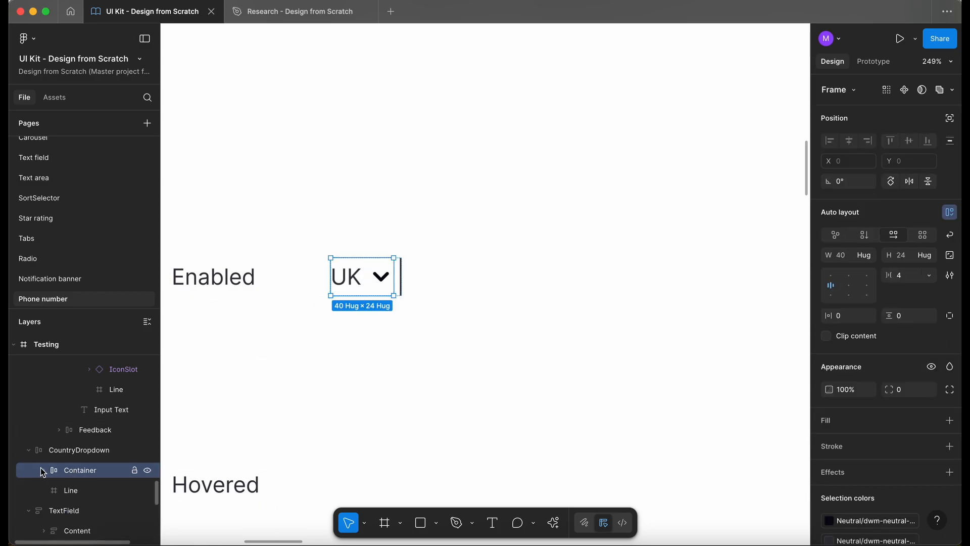
click(89, 487)
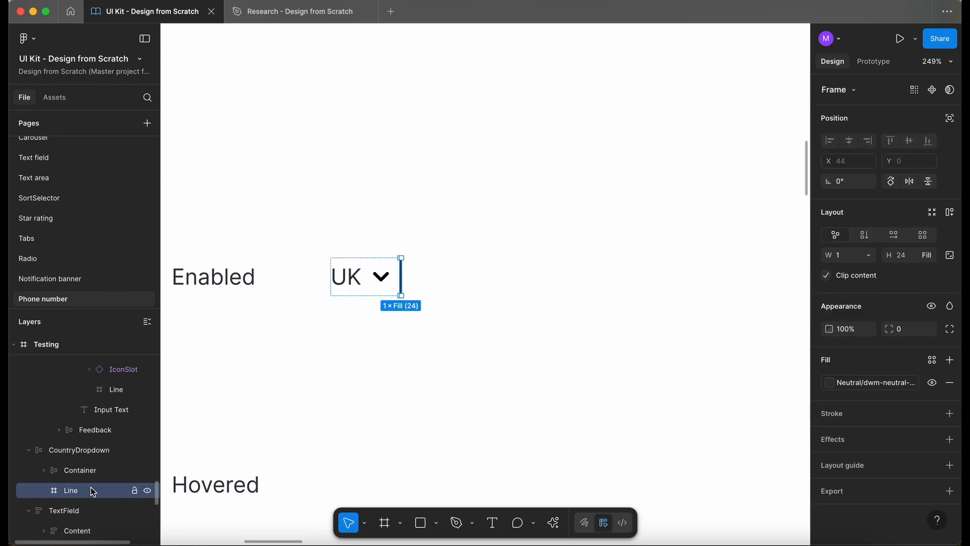
click(390, 287)
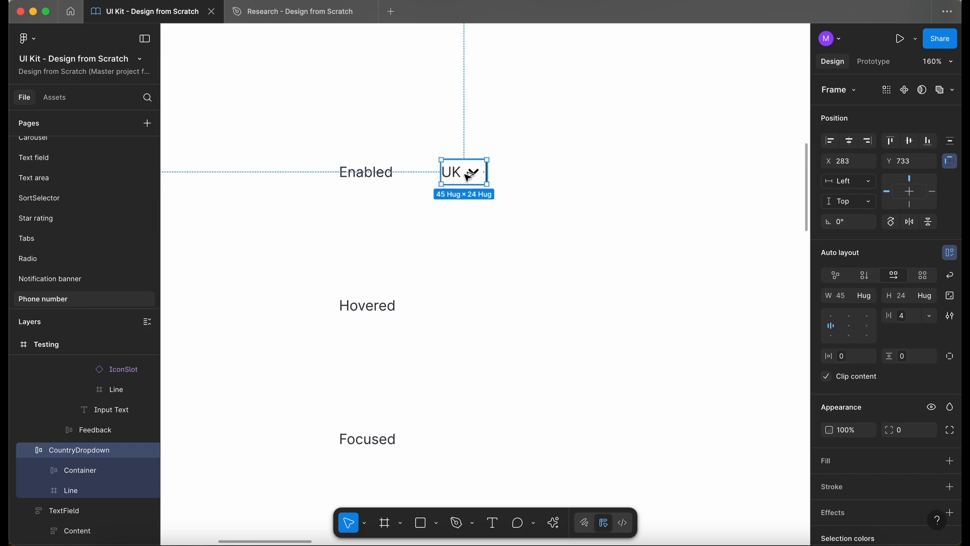
drag(467, 177, 457, 307)
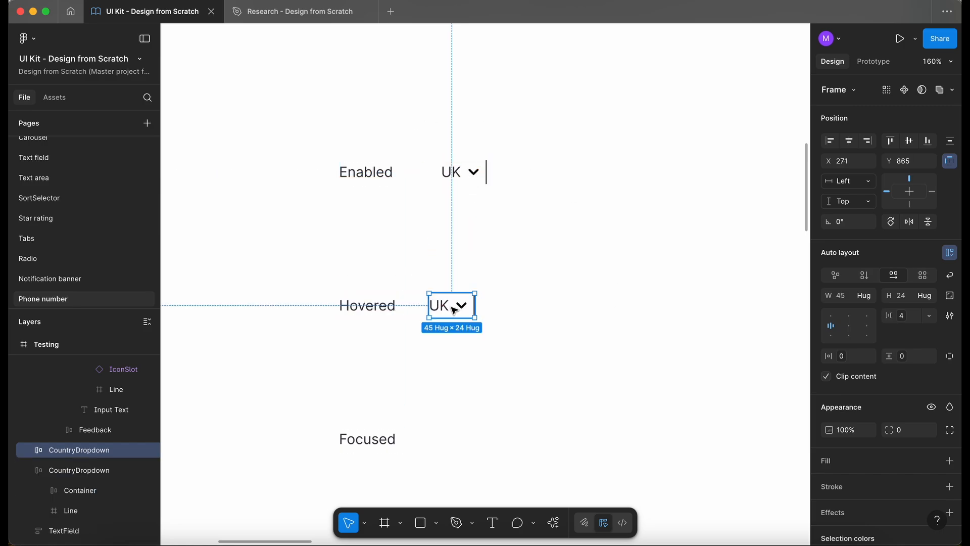
- Add a Brand sapphire stroke to the Hovered CountryDropdown
scroll(455, 309, up, 2)
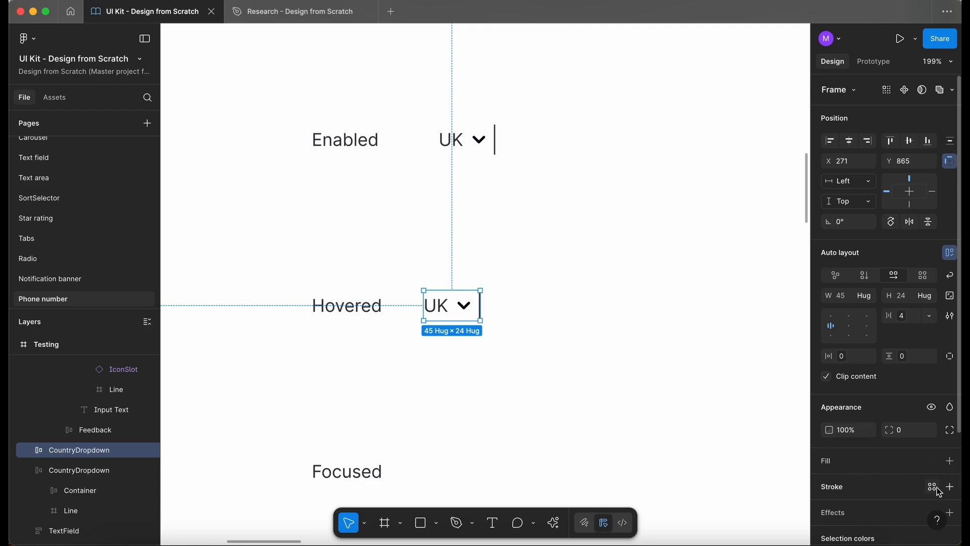
click(935, 489)
click(740, 479)
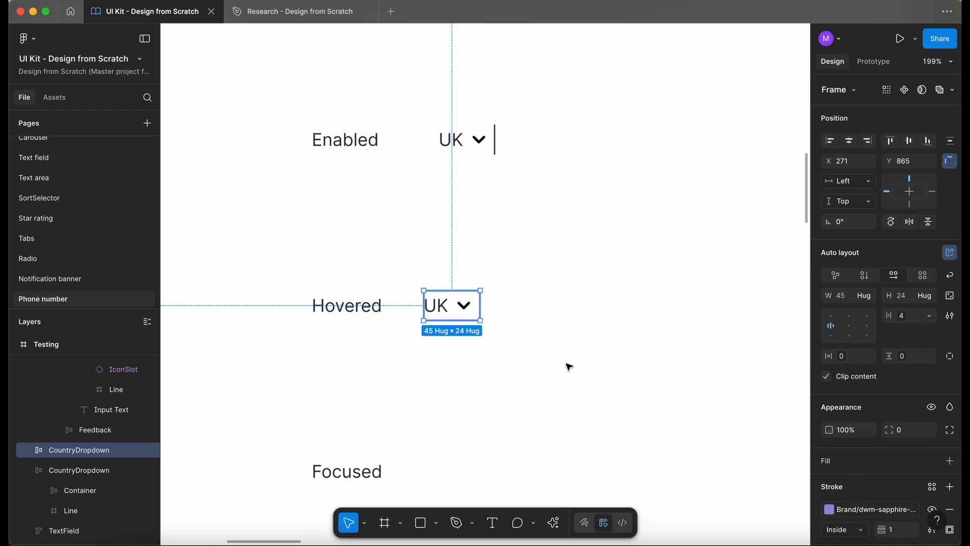
click(561, 362)
- Match the Hovered CountryDropdown's stroke colour to the hovered phone field input's sapphire brand stroke
scroll(562, 363, down, 5)
scroll(564, 363, right, 5)
scroll(564, 363, down, 1)
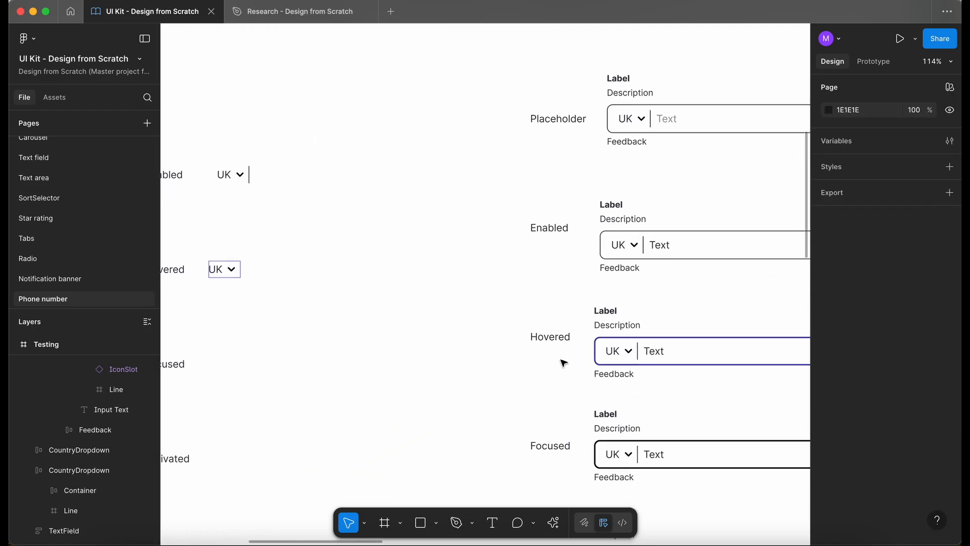
click(689, 351)
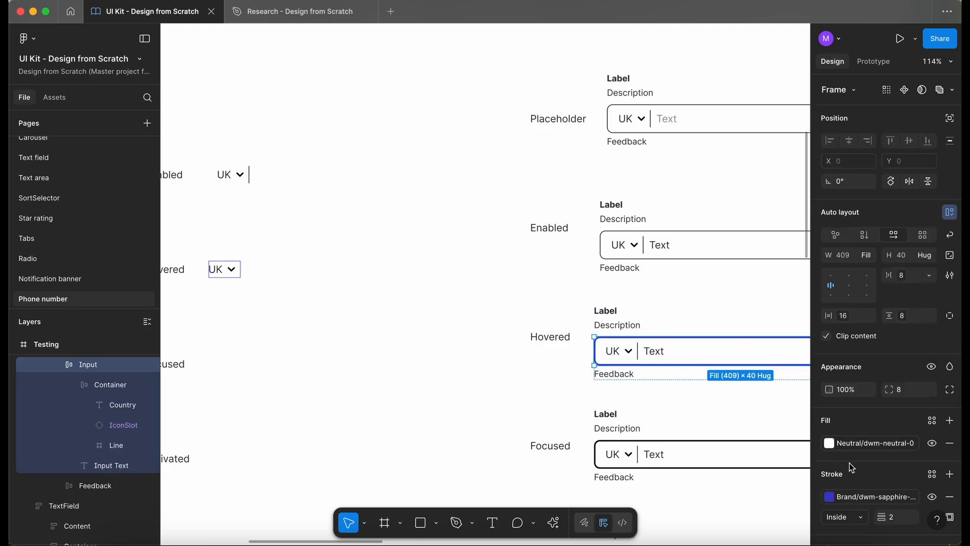
click(865, 497)
click(404, 383)
scroll(405, 382, left, 5)
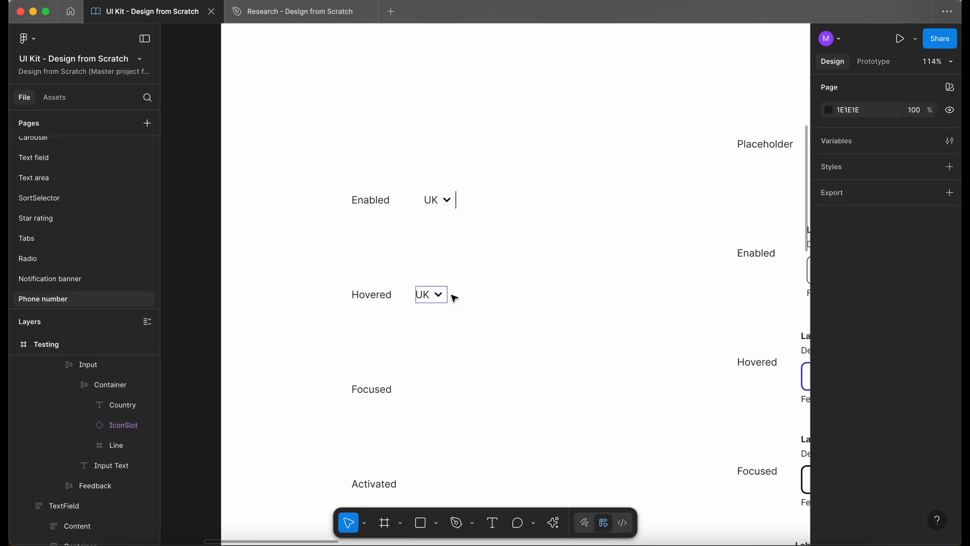
click(435, 295)
scroll(437, 298, up, 5)
click(871, 509)
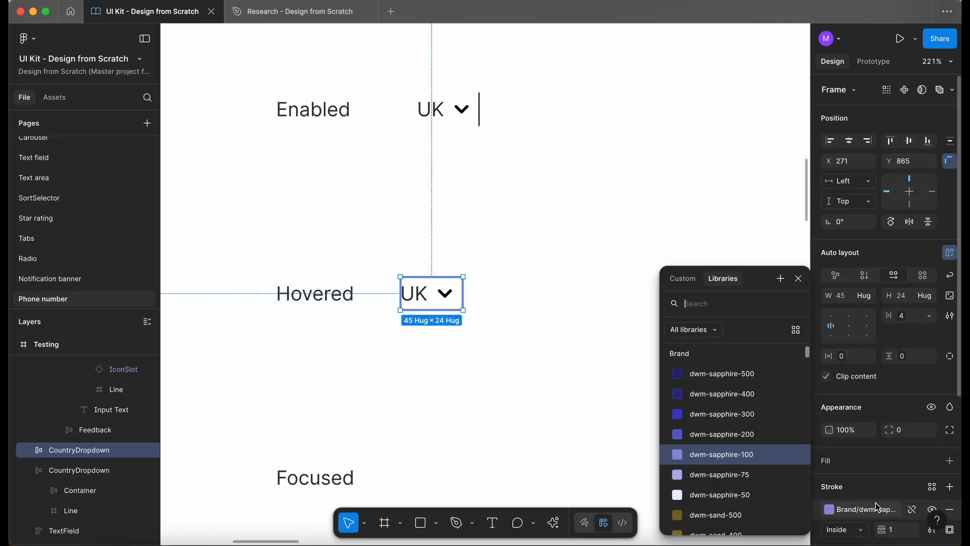
click(739, 441)
click(487, 349)
- Set the Hovered CountryDropdown's corner radius to 8, matching the hovered input
scroll(487, 349, down, 5)
scroll(488, 353, right, 6)
scroll(488, 352, up, 10)
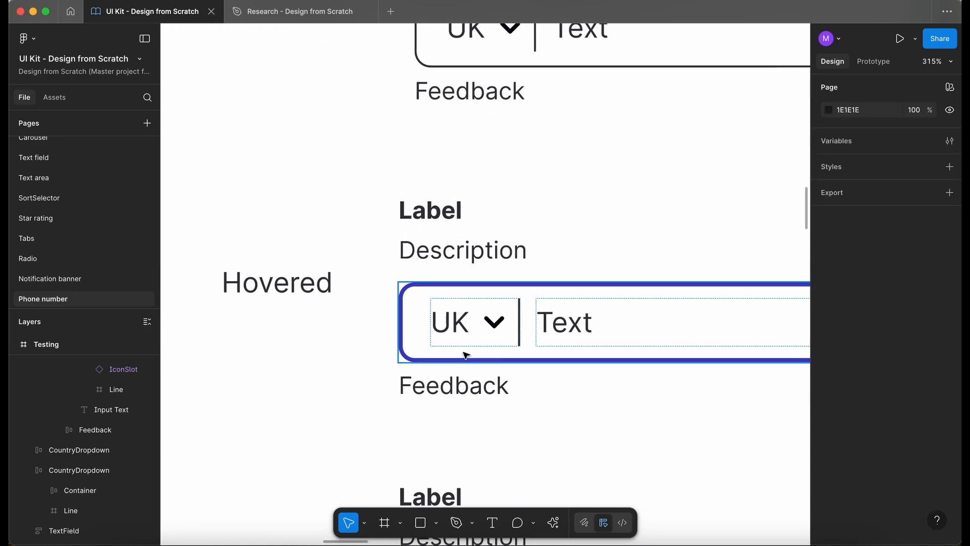
click(470, 349)
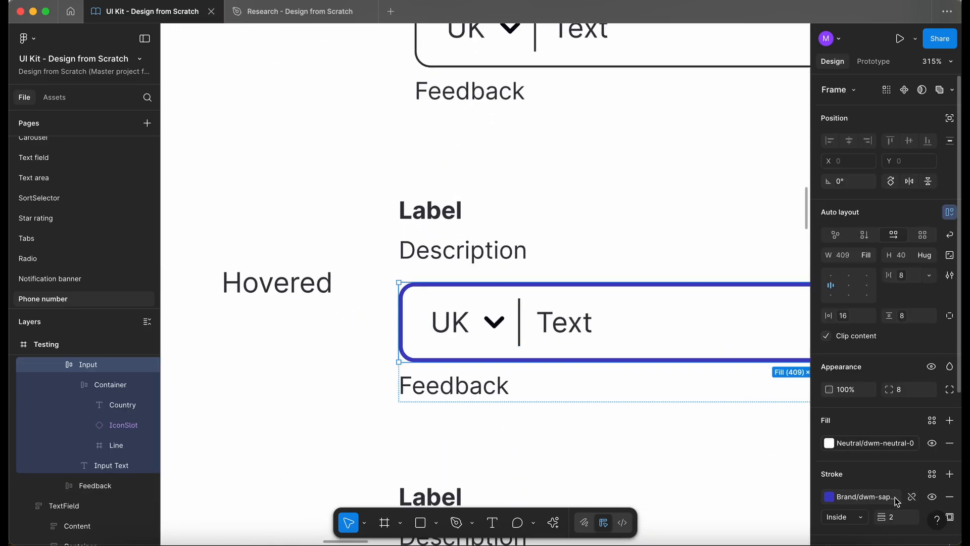
scroll(355, 257, down, 5)
scroll(357, 260, left, 5)
click(381, 240)
scroll(381, 240, down, 5)
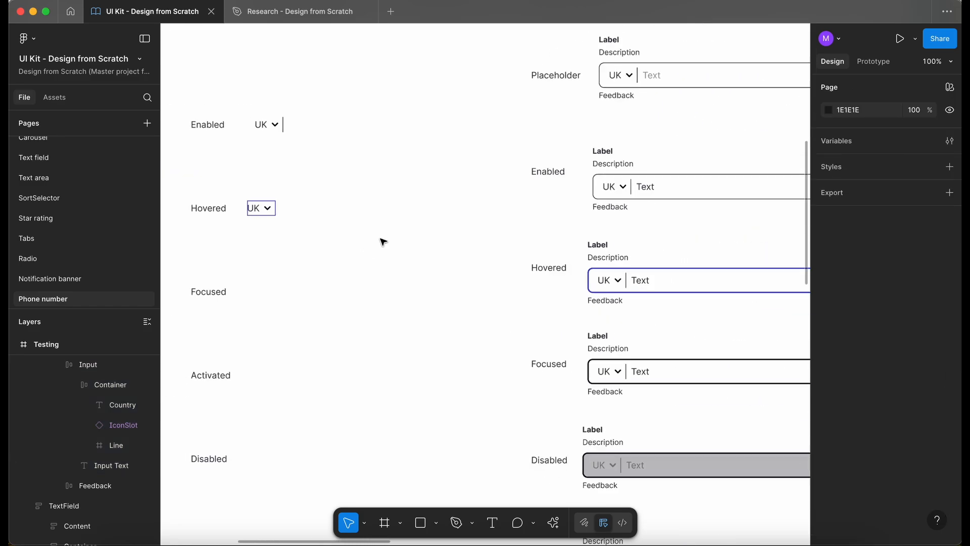
scroll(381, 240, up, 2)
scroll(381, 240, right, 2)
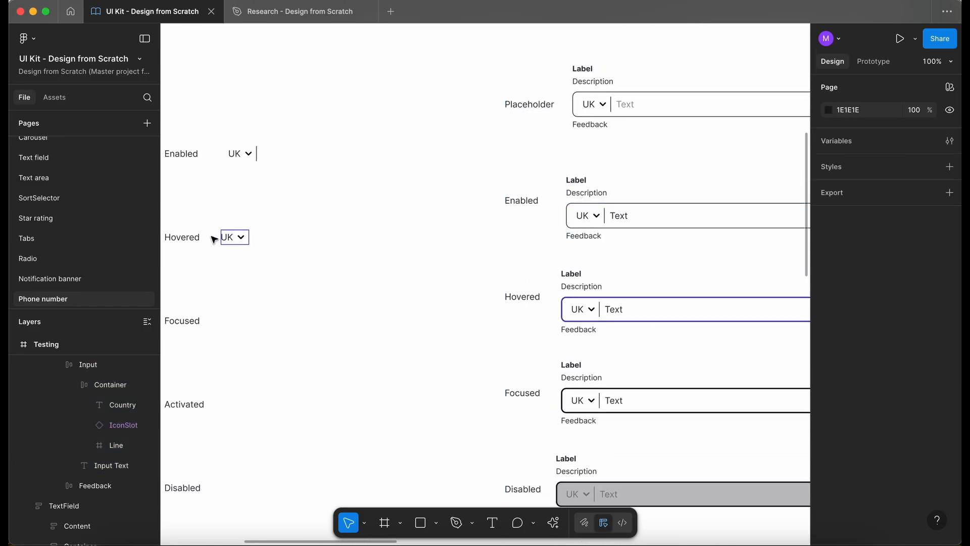
scroll(215, 239, left, 3)
scroll(298, 238, up, 8)
click(308, 243)
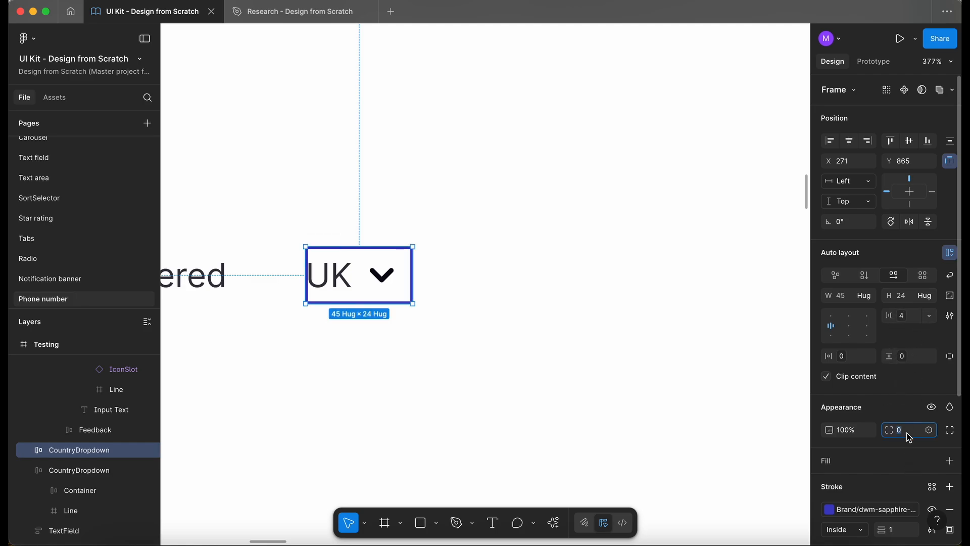
text(8)
key(Return)
- Compare the Hovered CountryDropdown with the hovered phone field's input styling
click(504, 391)
scroll(503, 391, down, 5)
scroll(504, 392, right, 10)
super+click(559, 351)
scroll(559, 351, left, 7)
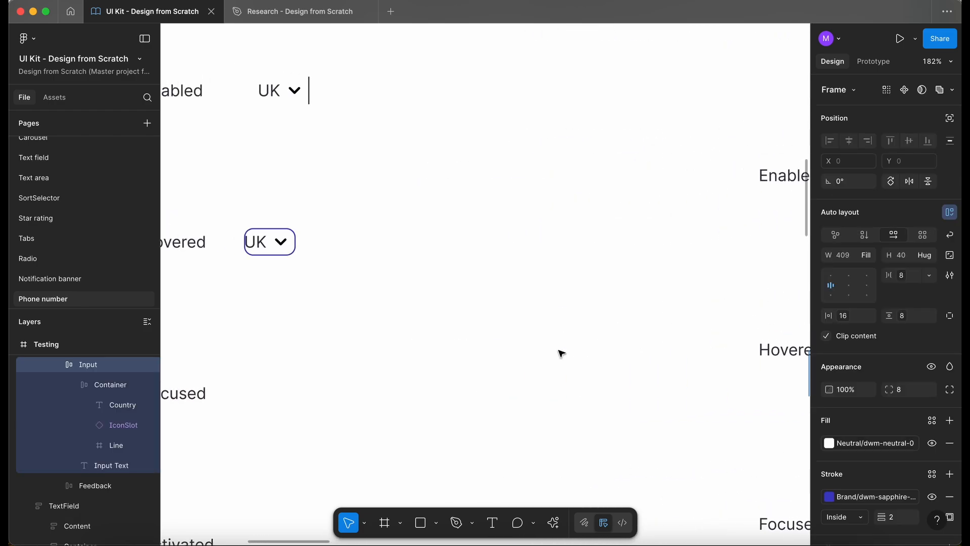
scroll(561, 354, left, 6)
click(559, 247)
scroll(557, 248, right, 1)
scroll(557, 249, up, 1)
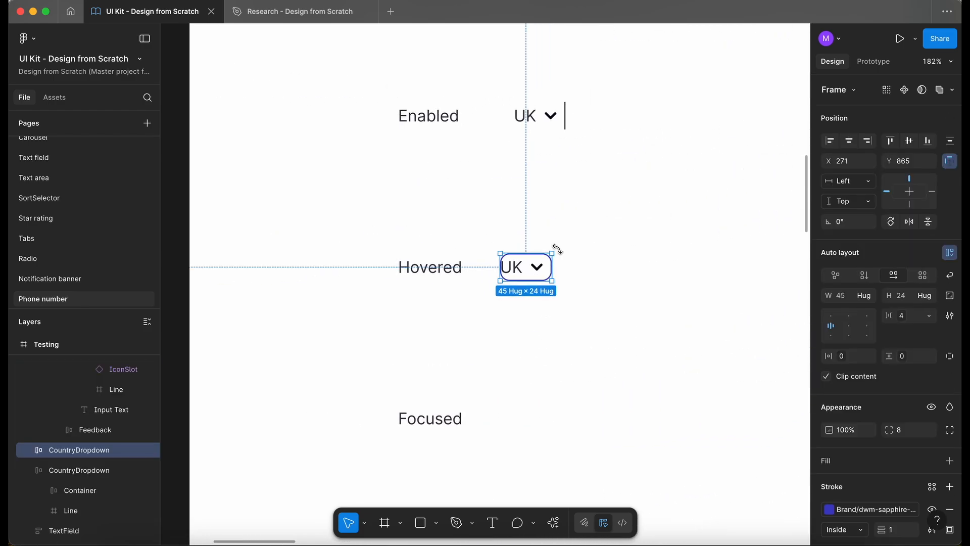
- Set the horizontal padding of the Hovered and Enabled CountryDropdowns to the 4px spacing variable
scroll(557, 248, up, 5)
click(843, 356)
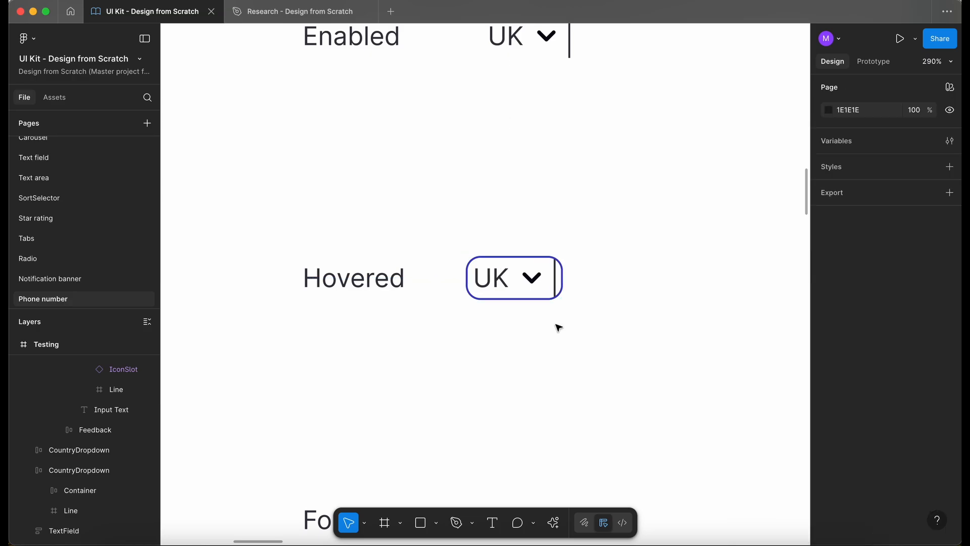
scroll(556, 324, up, 5)
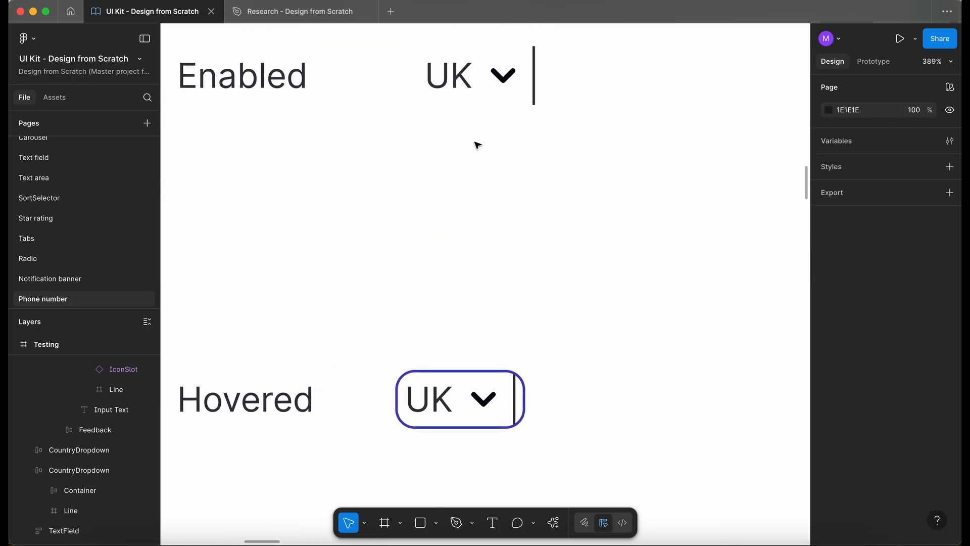
click(461, 87)
scroll(407, 93, down, 5)
scroll(408, 102, up, 1)
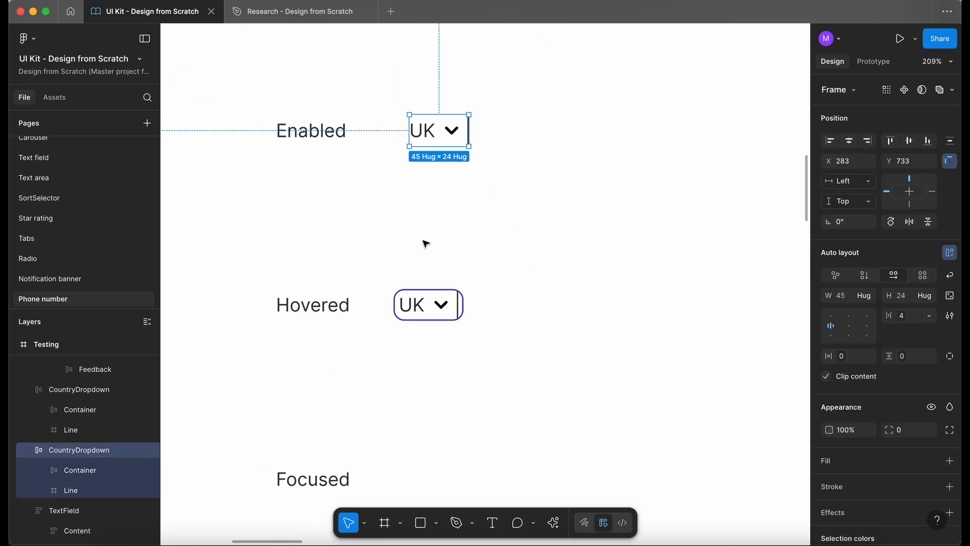
click(420, 305)
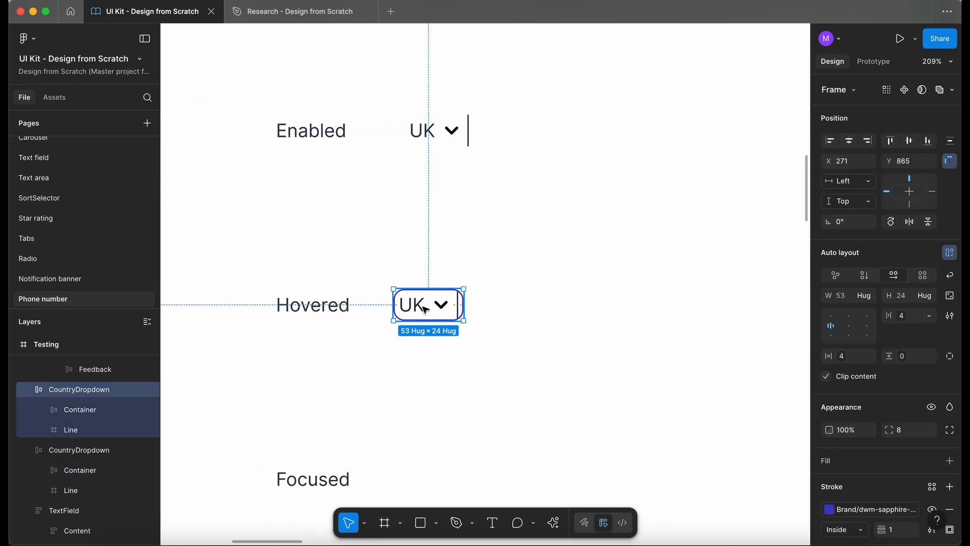
click(428, 141)
click(844, 354)
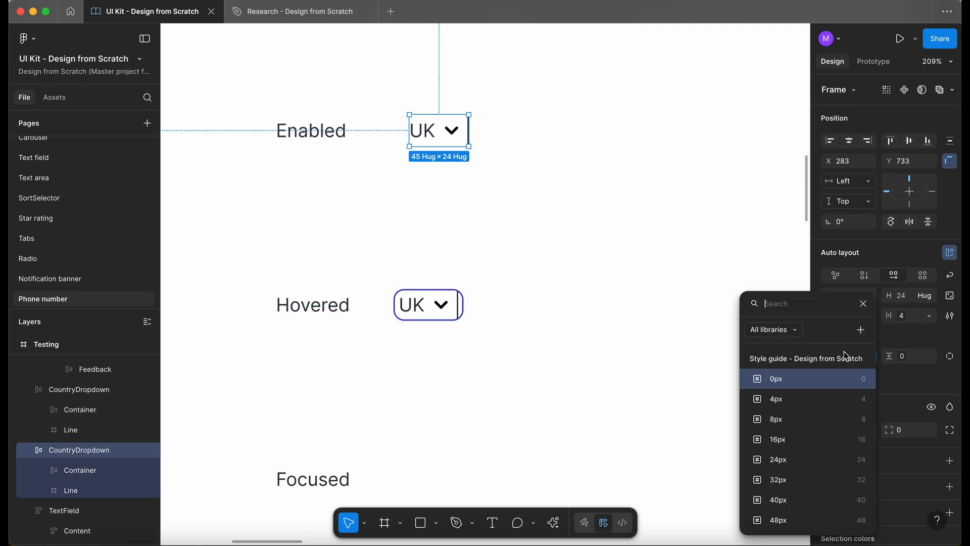
click(796, 402)
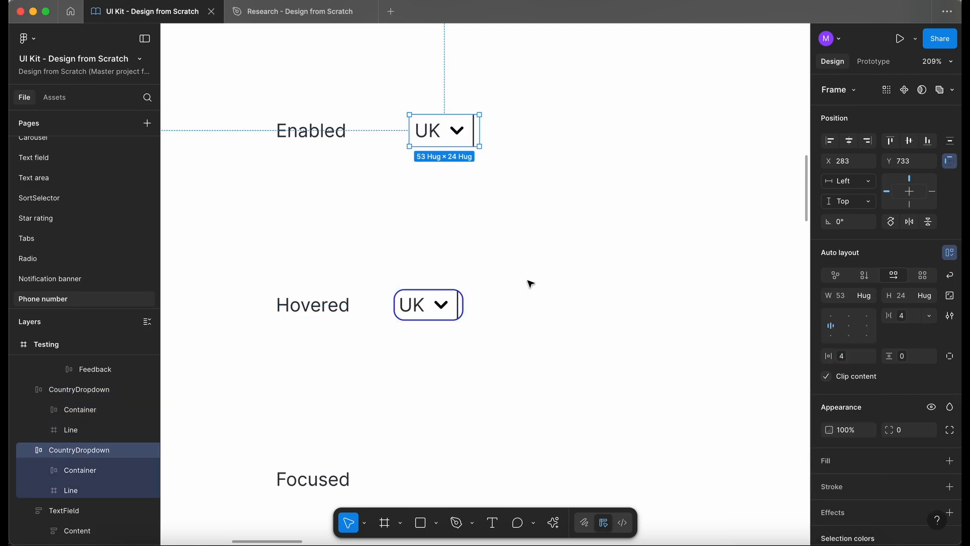
click(428, 311)
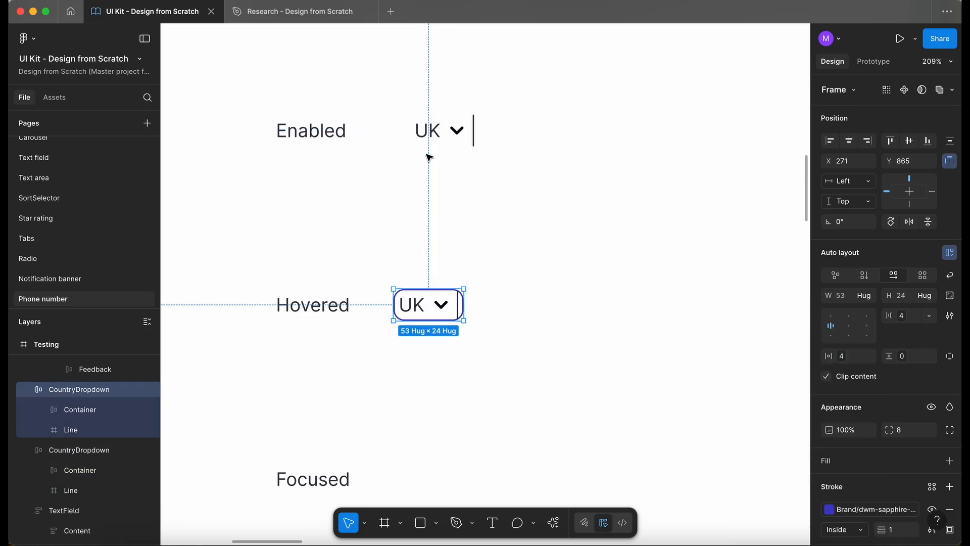
- Try to move the Line layer out of the Hovered CountryDropdown
drag(443, 130, 433, 130)
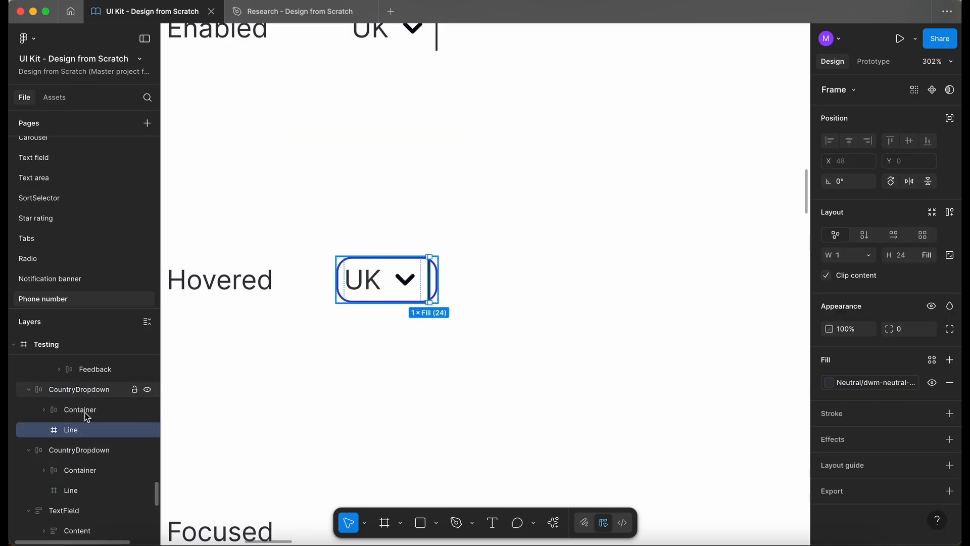
drag(81, 432, 59, 438)
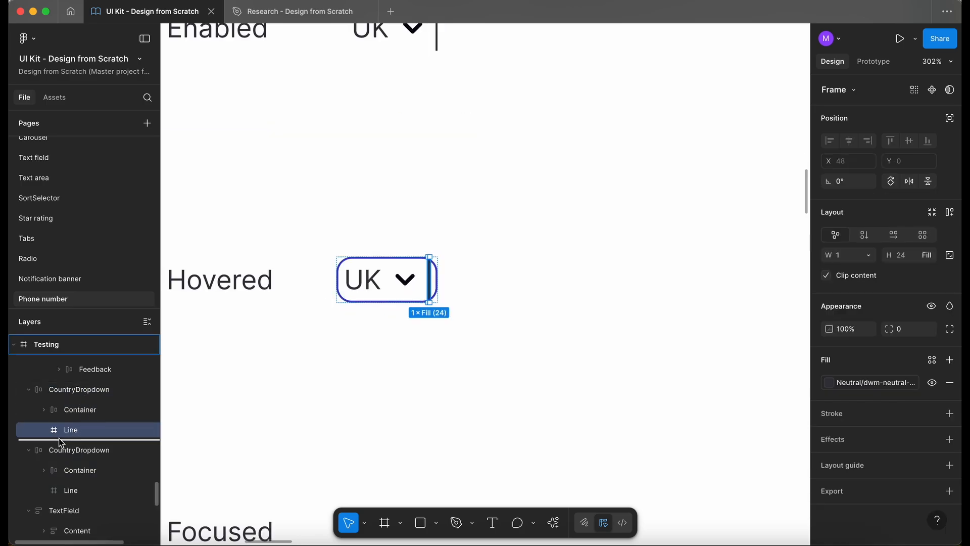
click(397, 297)
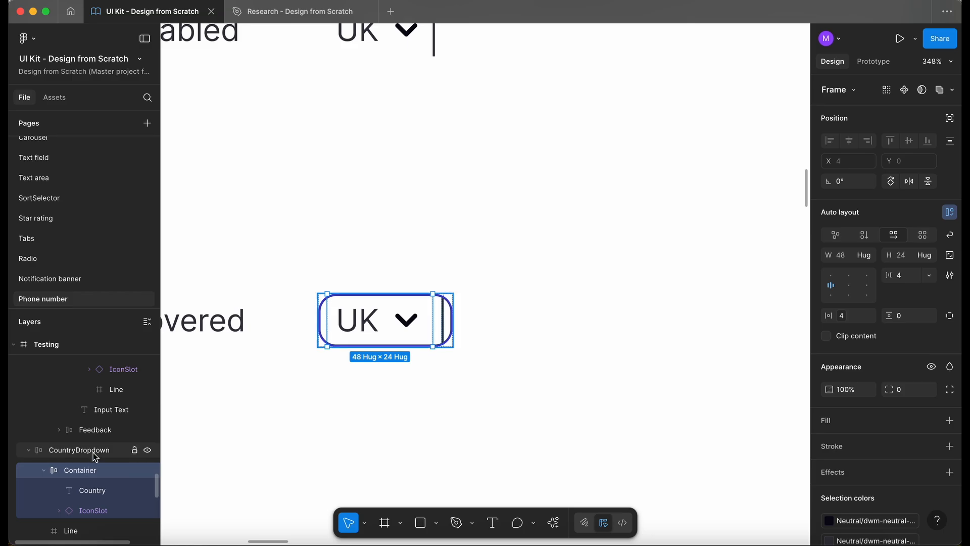
click(93, 453)
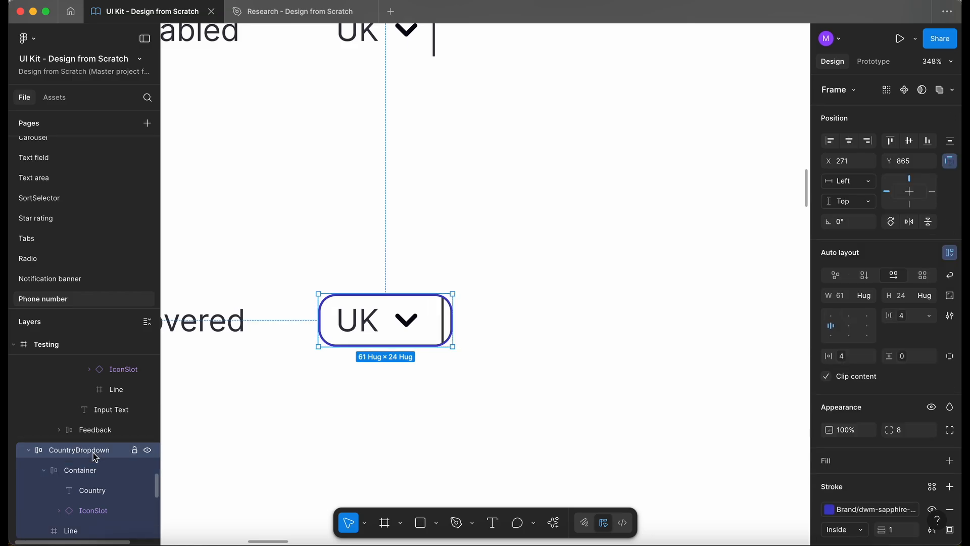
- Remove the stroke from the Hovered CountryDropdown frame after checking its Container and Line layers
click(95, 474)
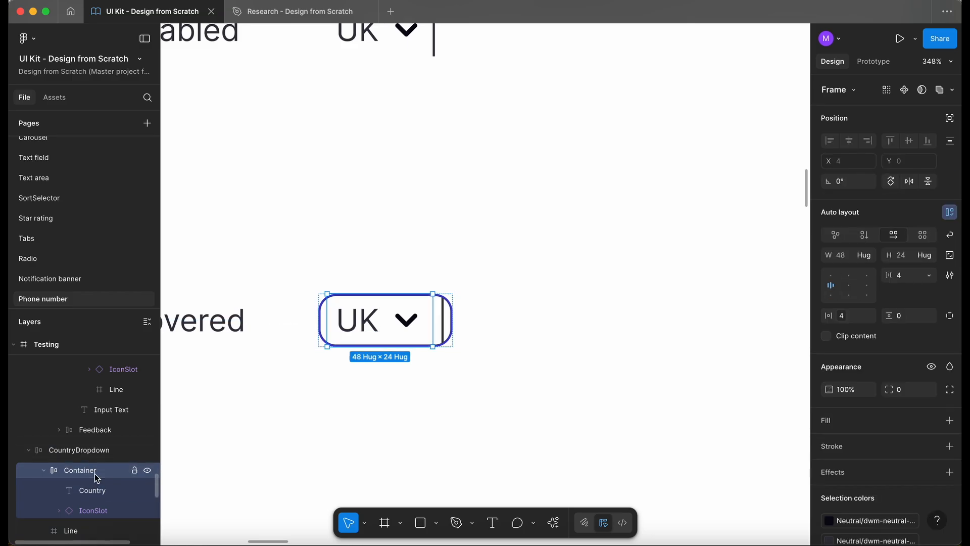
scroll(98, 480, down, 1)
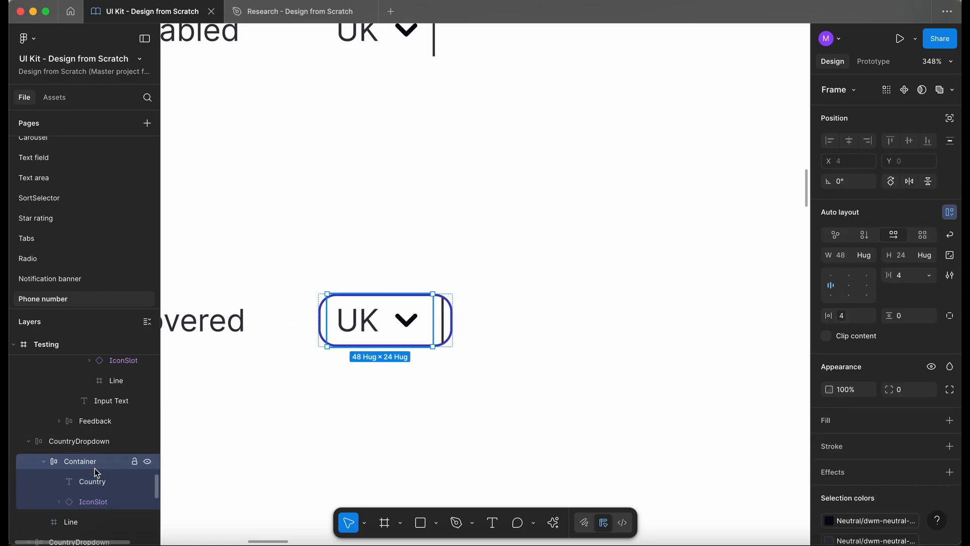
click(85, 523)
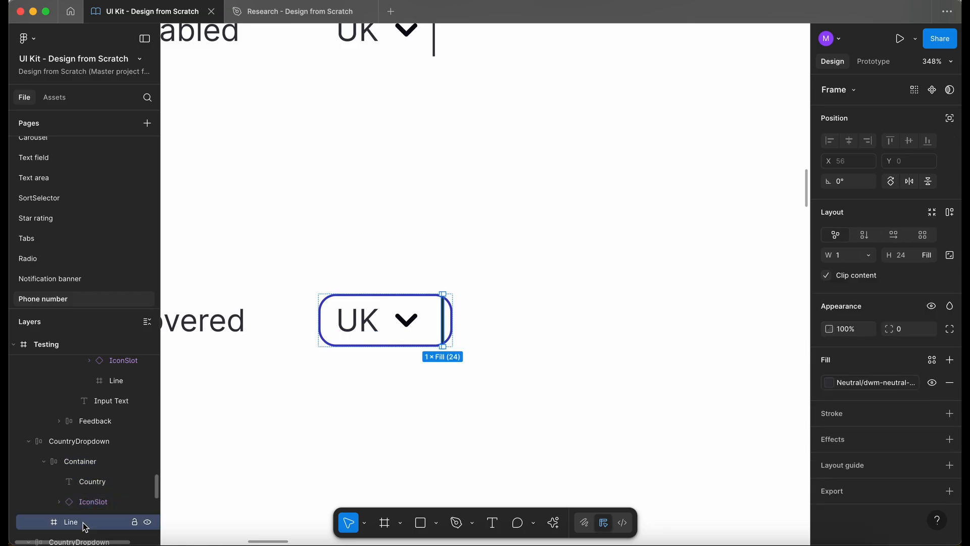
click(87, 441)
scroll(890, 484, down, 2)
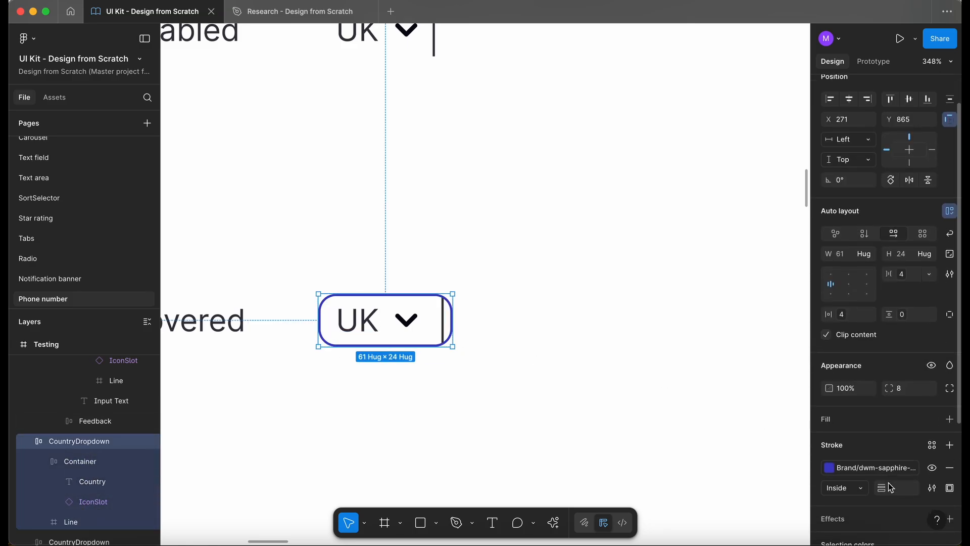
click(950, 468)
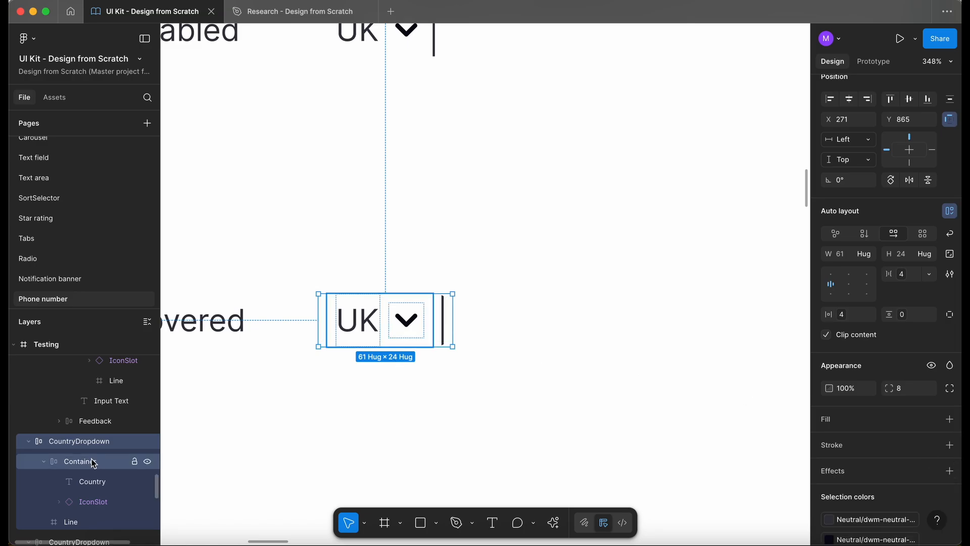
- Give the Hovered dropdown's Container a dwm-sapphire-300 stroke and a corner radius of 8
click(134, 461)
click(933, 405)
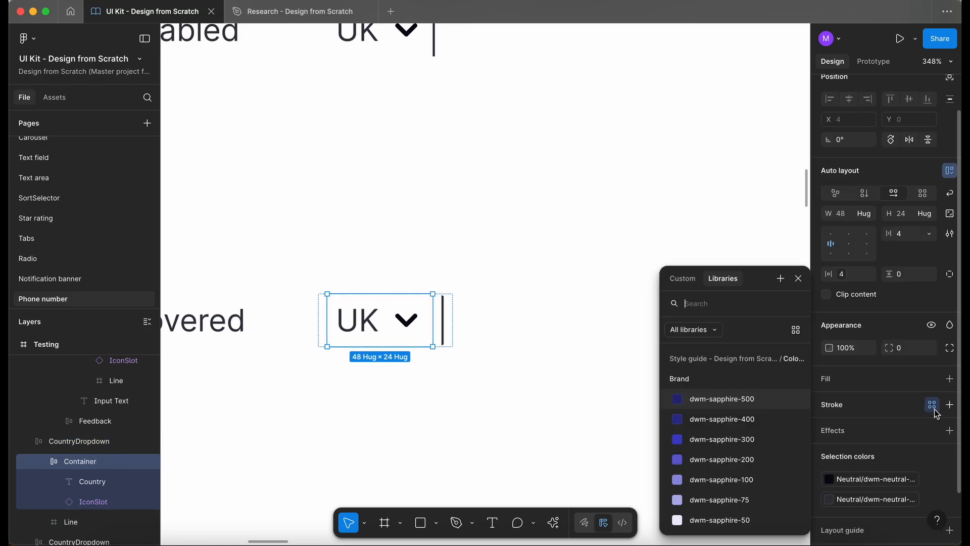
text(sapp)
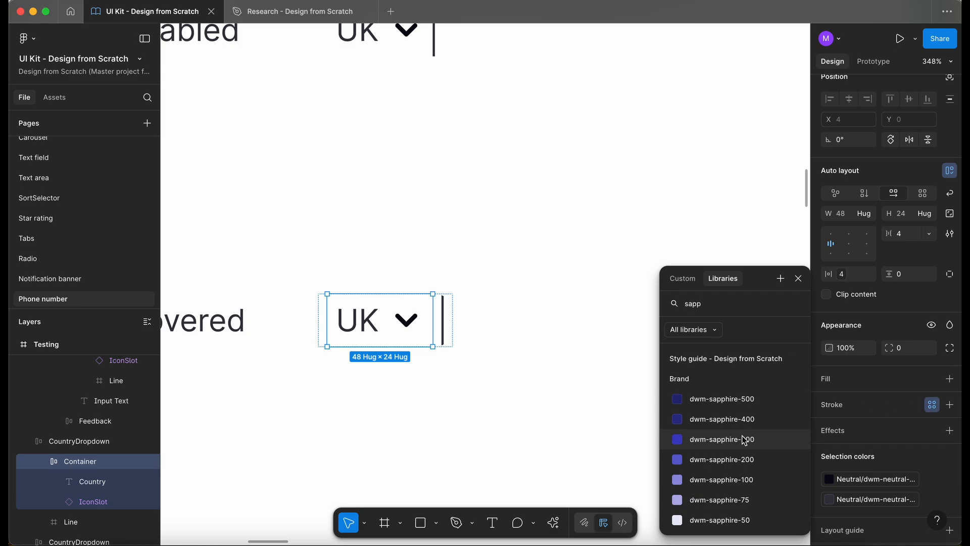
click(715, 439)
click(920, 357)
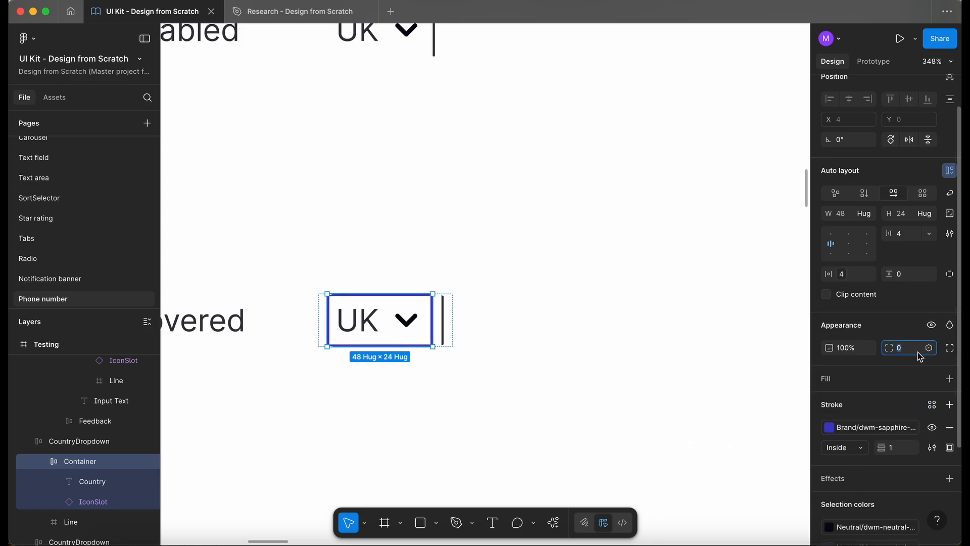
text(8)
key(Return)
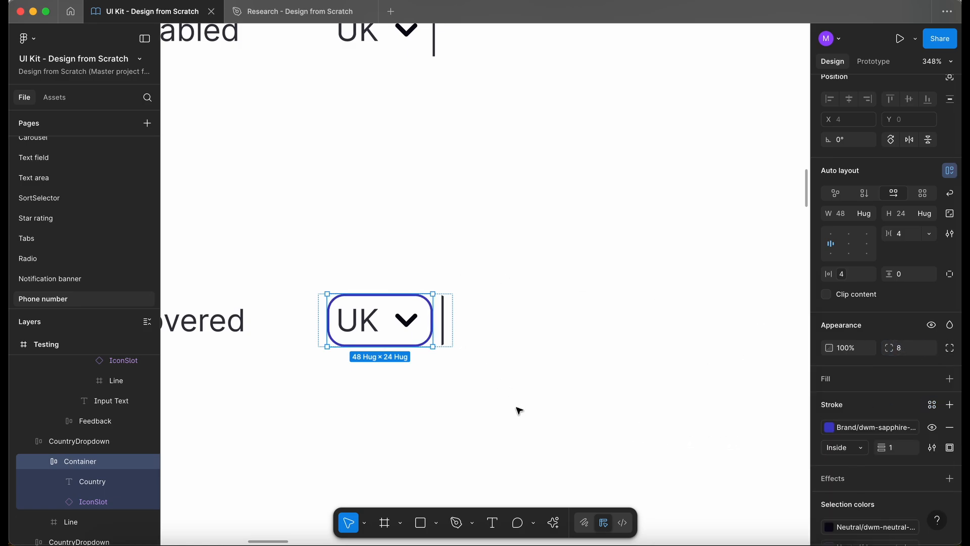
- Set the Hovered CountryDropdown frame's horizontal padding to 0
click(518, 407)
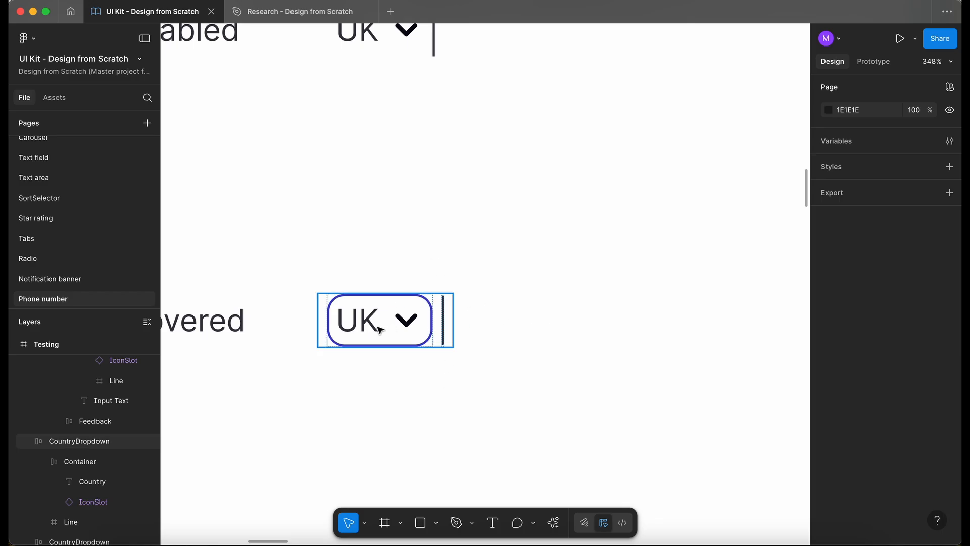
double_click(351, 314)
scroll(352, 314, down, 3)
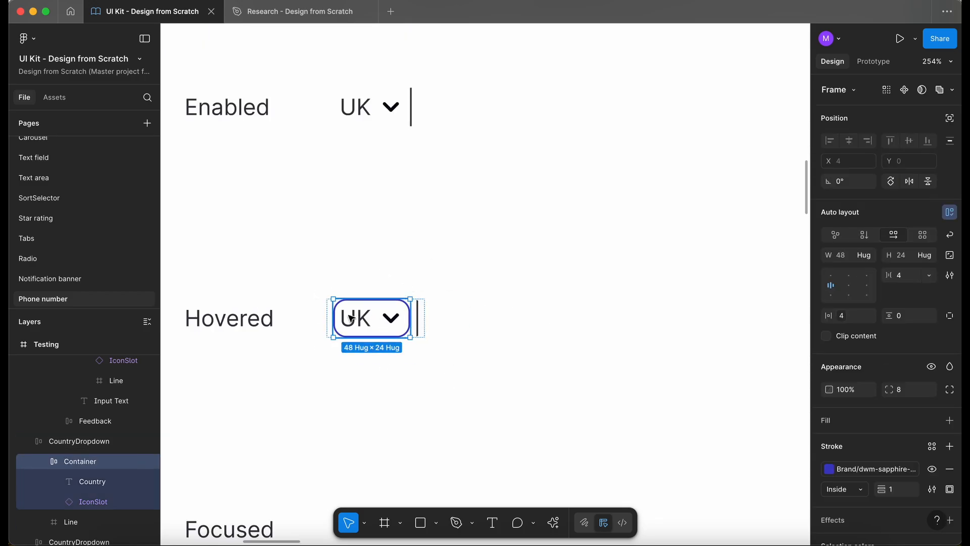
scroll(348, 315, up, 5)
click(472, 330)
scroll(470, 330, down, 1)
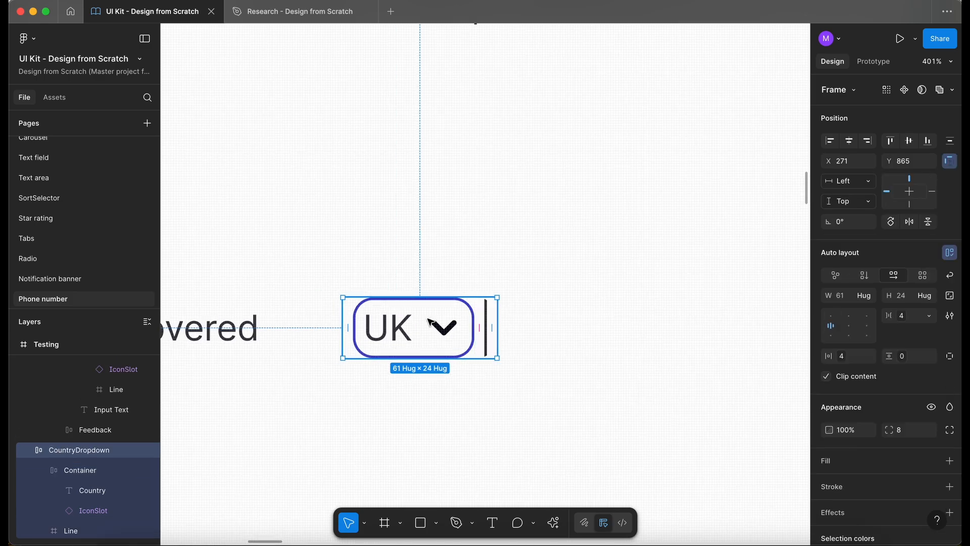
click(843, 359)
click(758, 378)
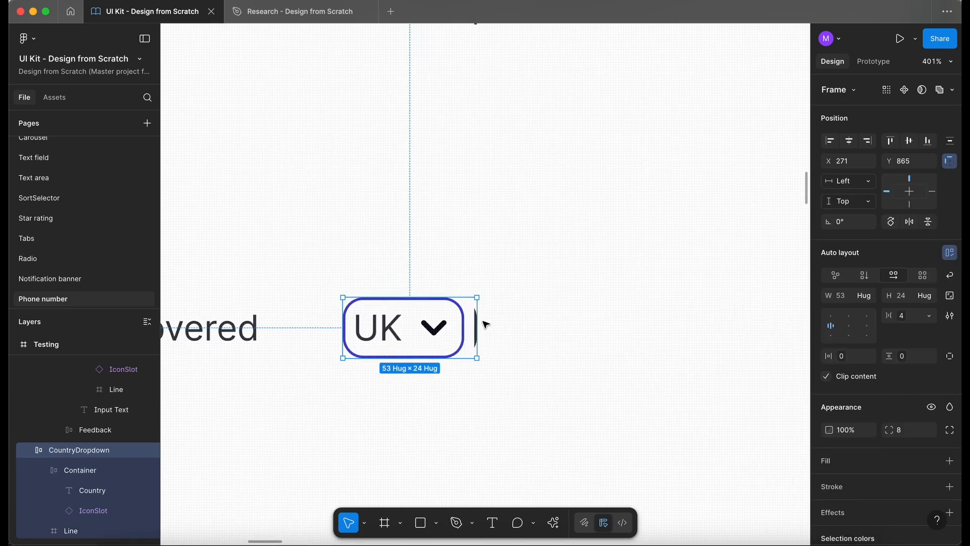
- Set the Hovered CountryDropdown frame's corner radius to 0
scroll(611, 355, down, 2)
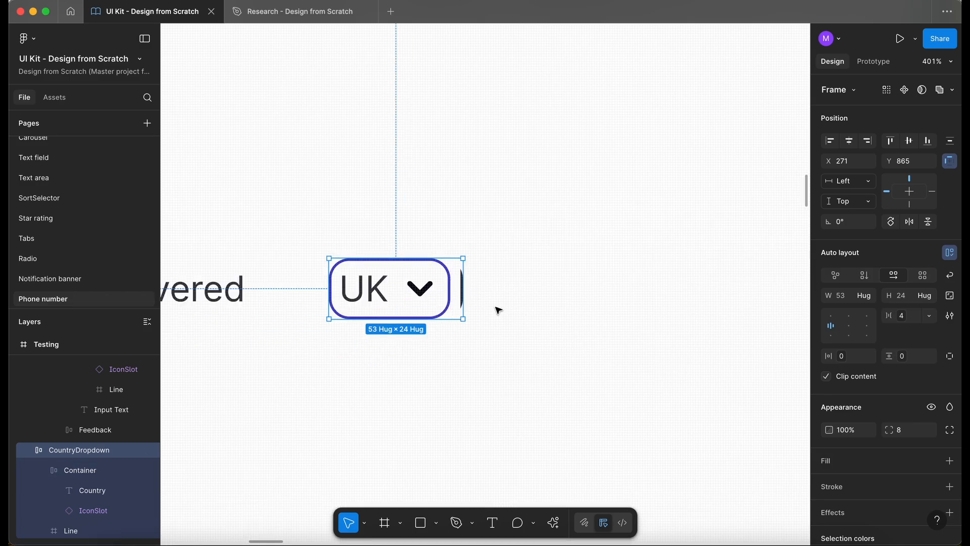
scroll(462, 283, up, 3)
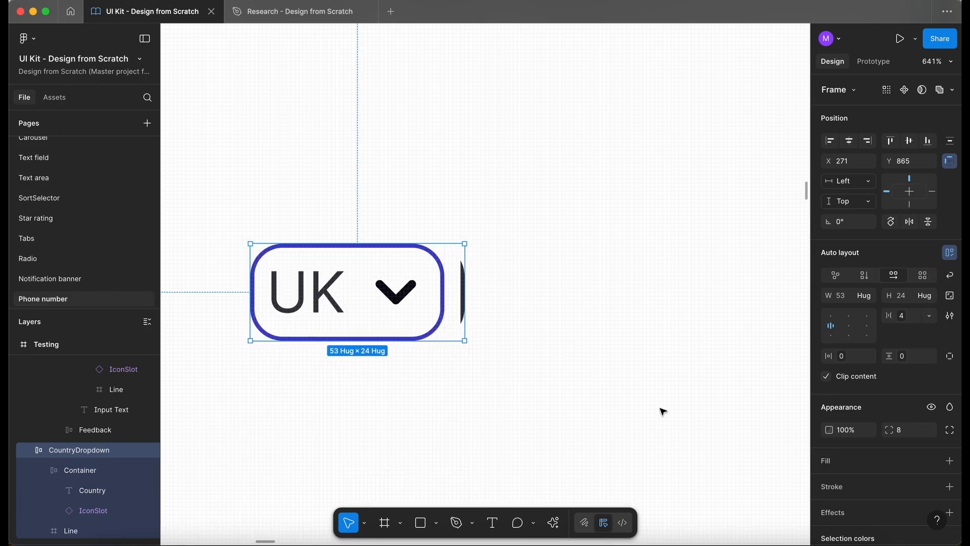
click(906, 430)
text(0)
key(Return)
click(521, 333)
- Copy the Hovered CountryDropdown into the Enabled row and remove its Container's stroke
scroll(521, 332, down, 5)
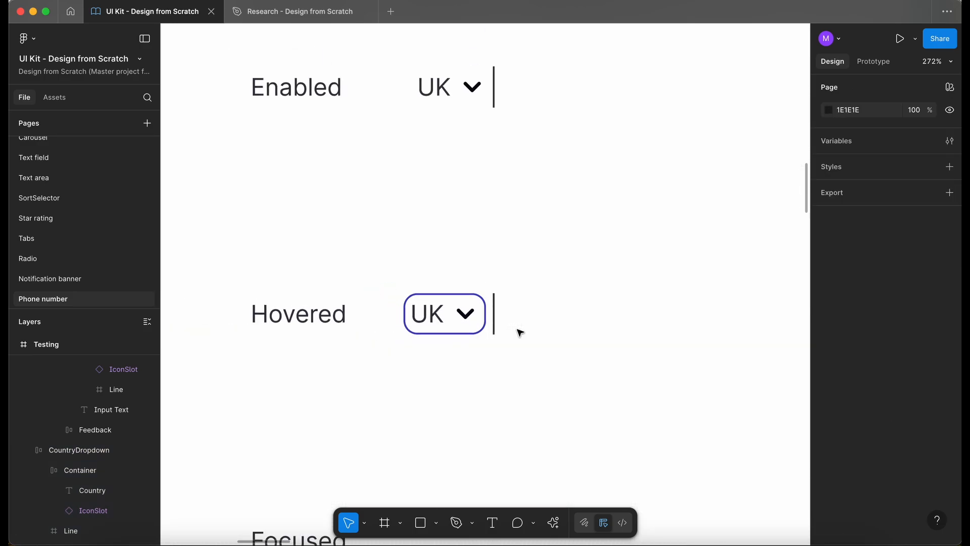
alt+drag(464, 322, 555, 103)
scroll(555, 103, up, 2)
click(498, 136)
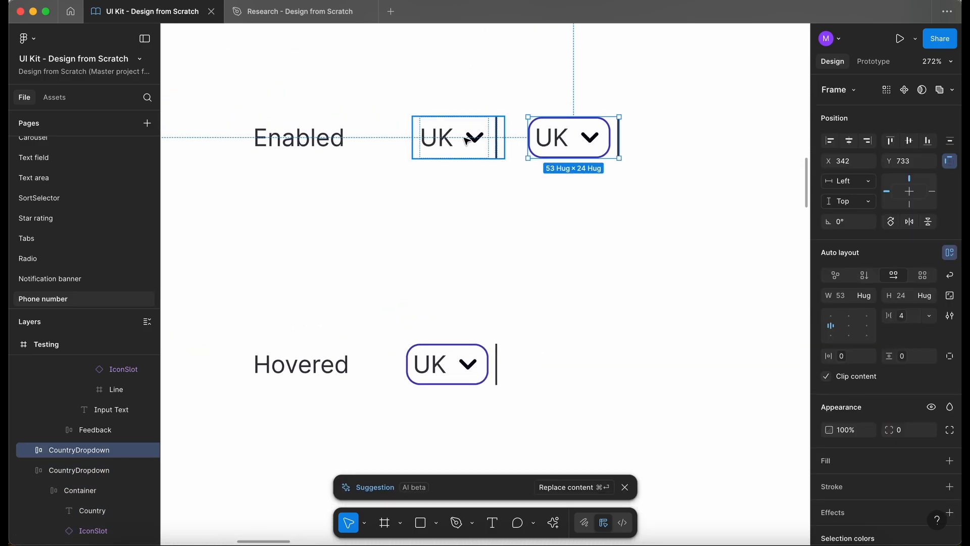
click(570, 151)
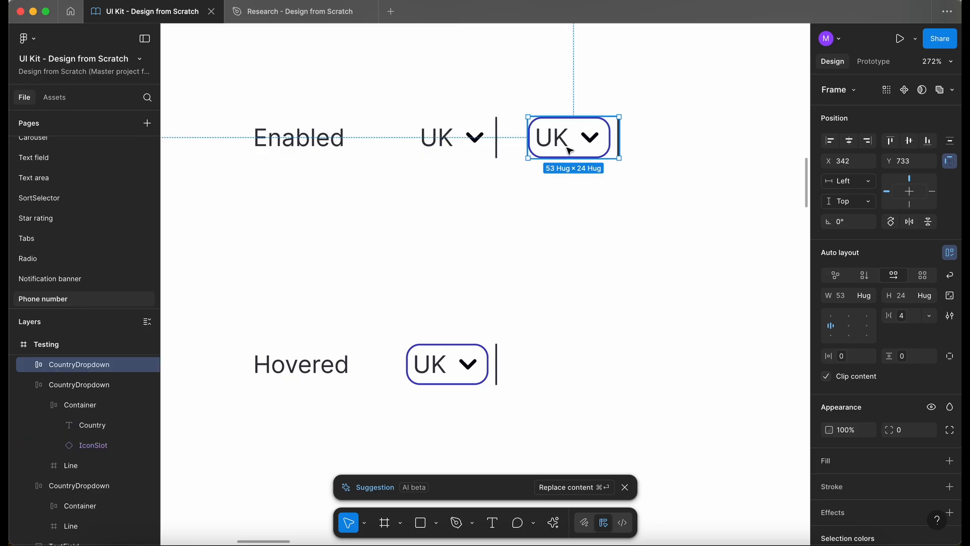
double_click(577, 155)
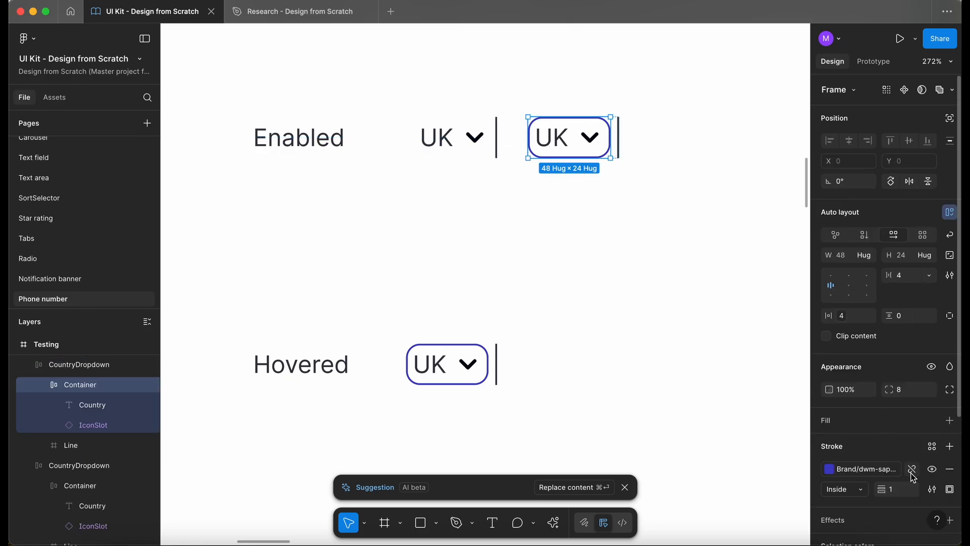
click(949, 474)
- Delete the original Enabled CountryDropdown and move the copy into its place
click(475, 138)
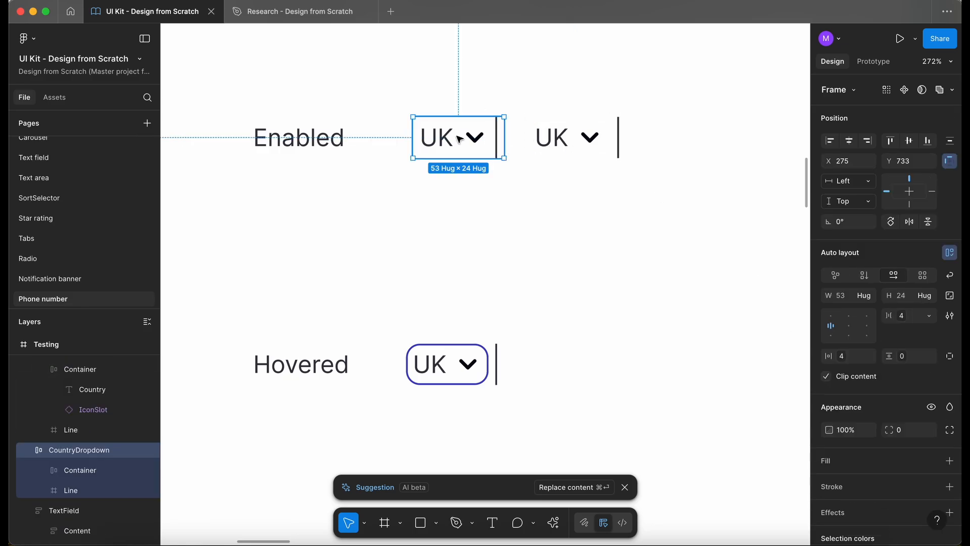
key(Delete)
drag(583, 137, 461, 136)
key(Escape)
- Inspect the Hovered CountryDropdown's Container, Country and IconSlot layers
scroll(483, 130, down, 2)
scroll(482, 131, up, 2)
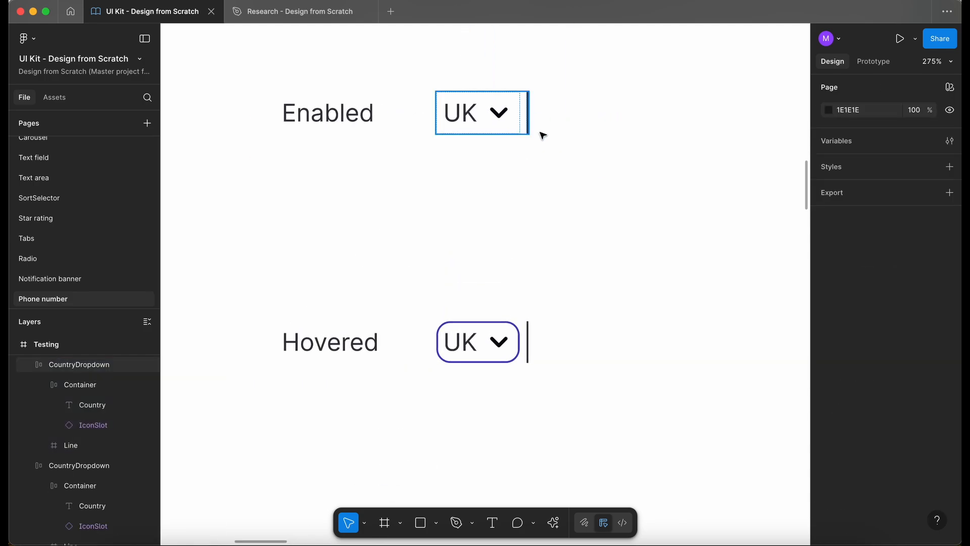
click(507, 348)
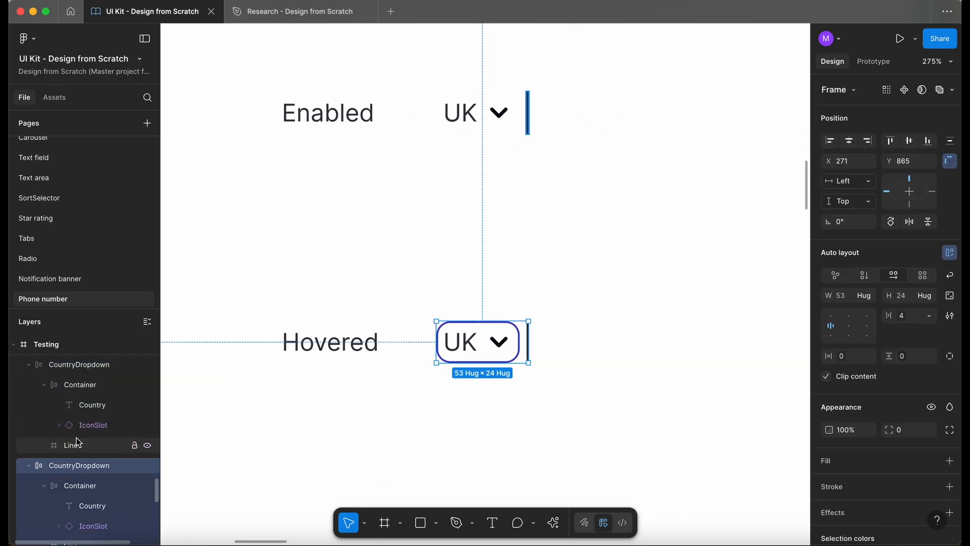
scroll(76, 438, down, 2)
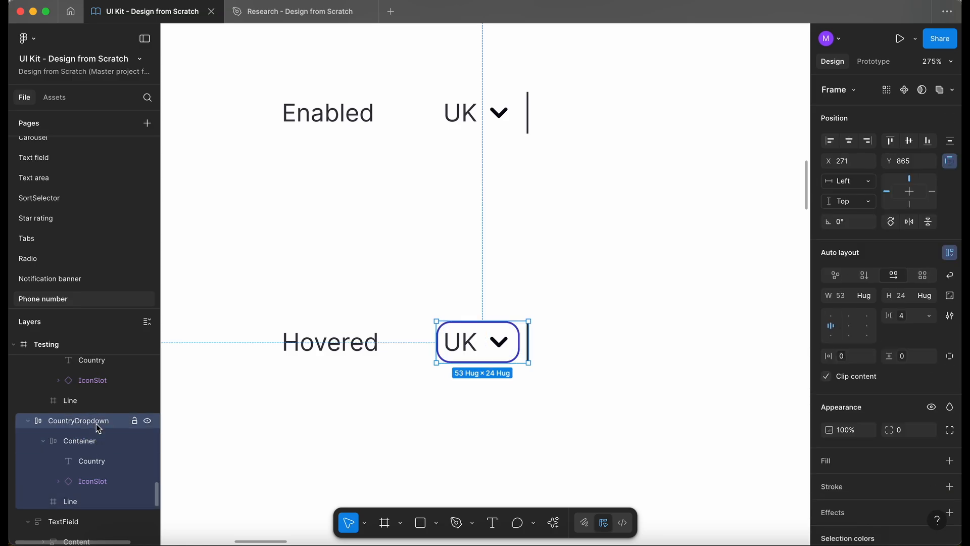
click(102, 442)
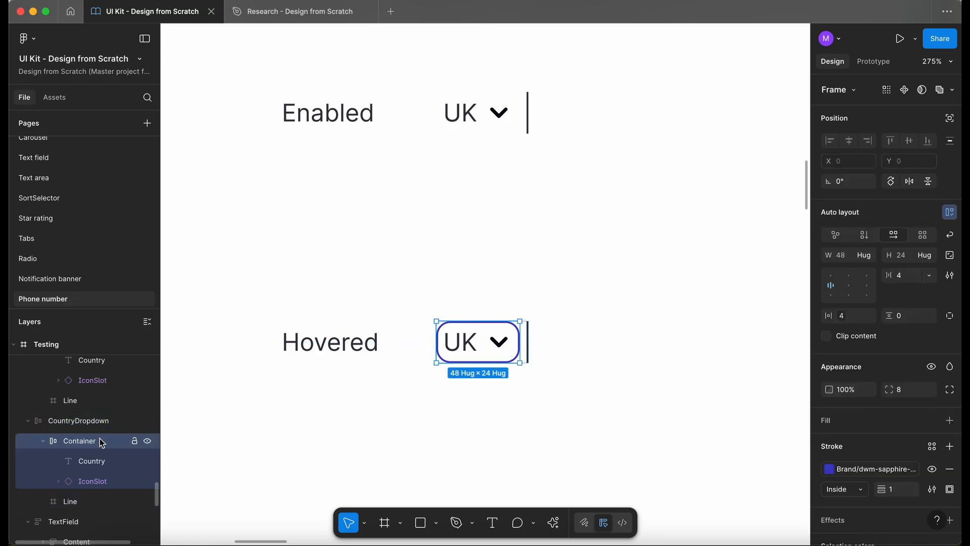
click(106, 461)
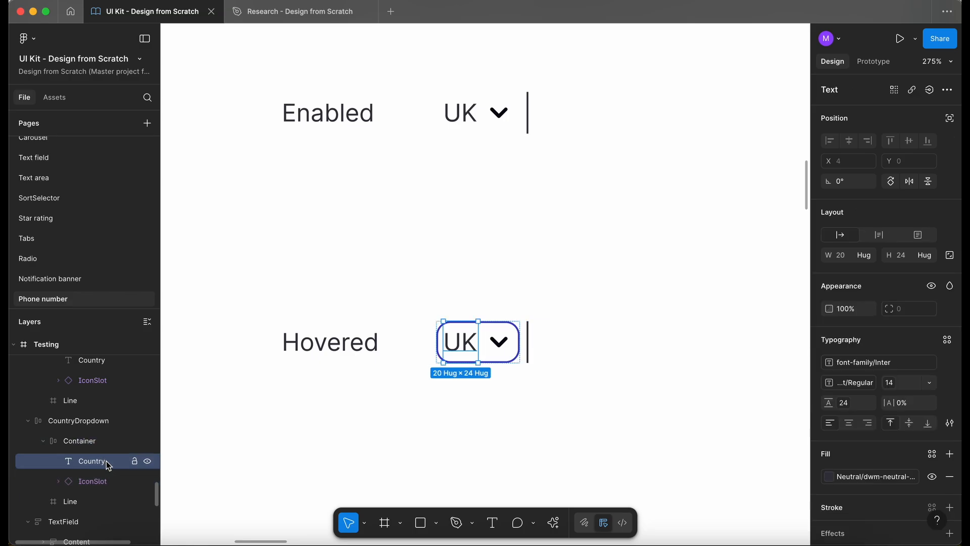
click(107, 485)
click(86, 445)
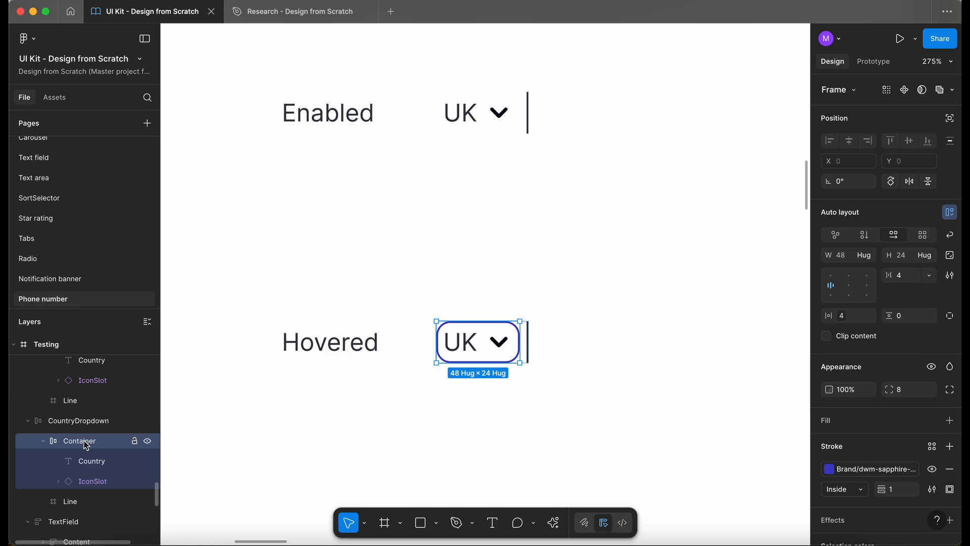
- Duplicate the Hovered CountryDropdown into the Focused row
scroll(274, 366, down, 2)
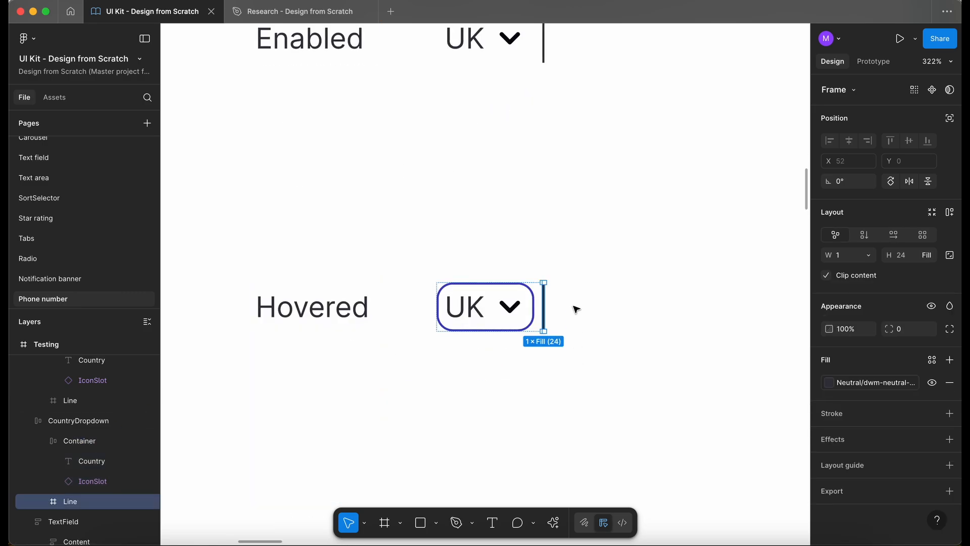
scroll(576, 308, down, 3)
click(591, 313)
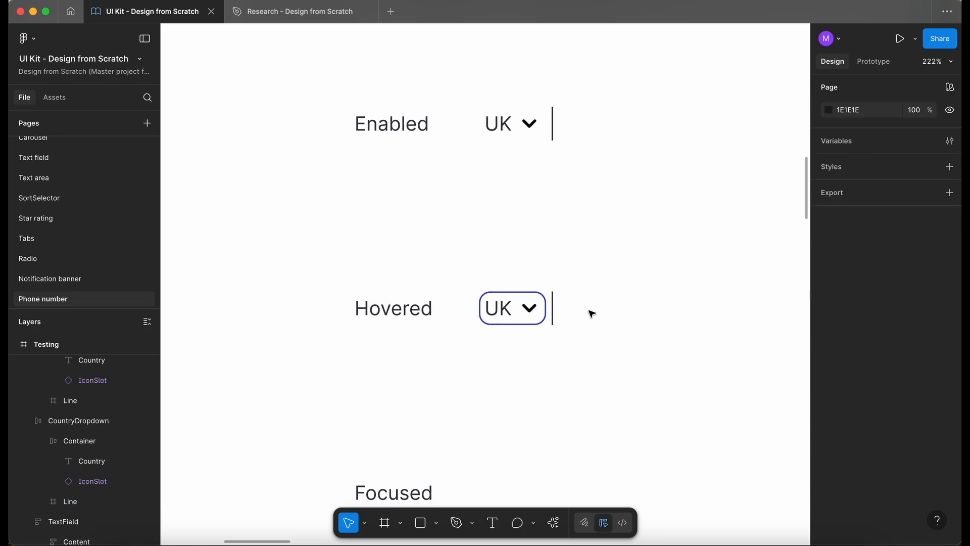
scroll(591, 314, down, 3)
scroll(589, 312, right, 5)
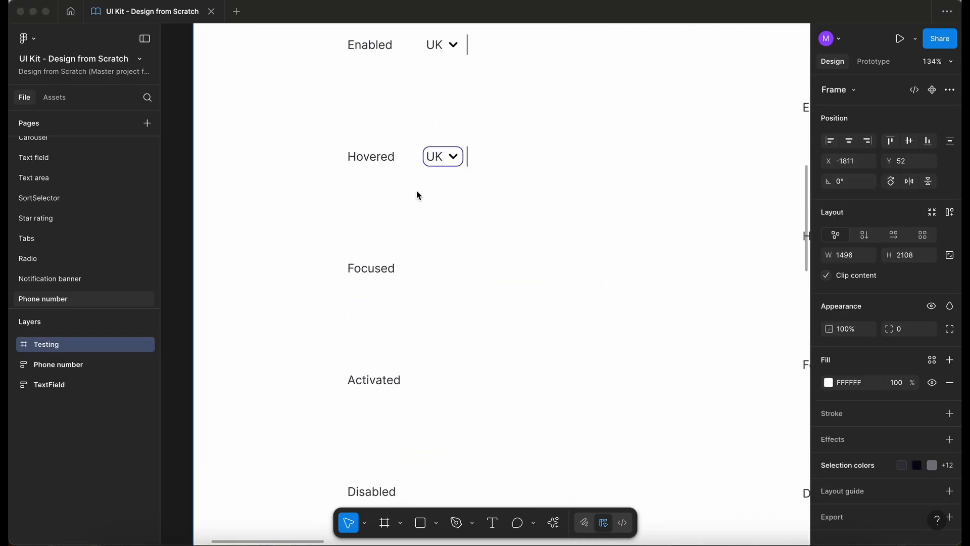
click(431, 168)
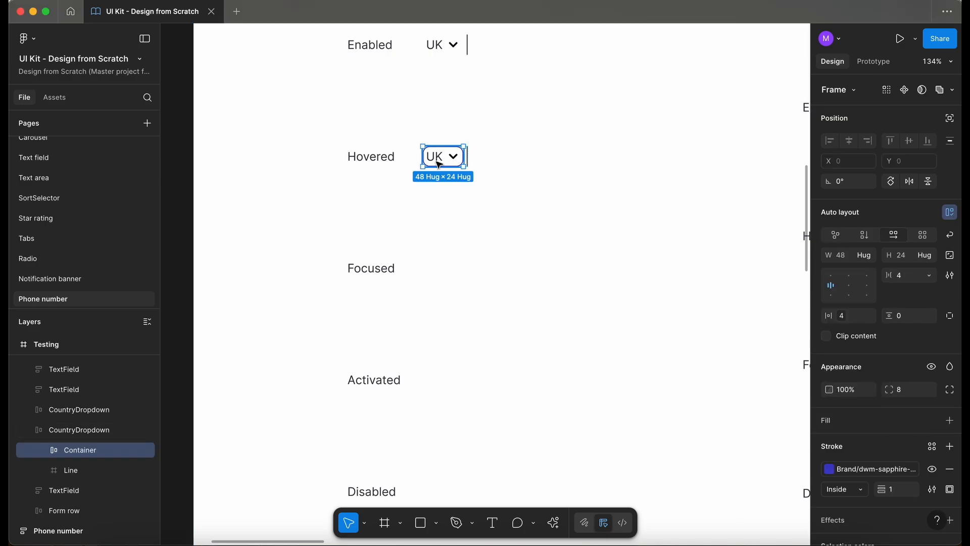
scroll(439, 164, up, 4)
click(463, 167)
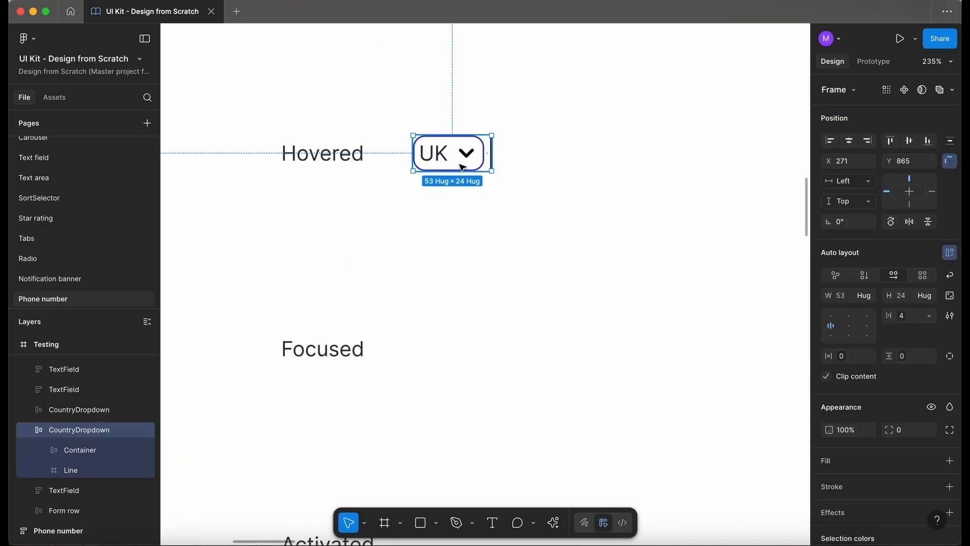
drag(462, 167, 456, 358)
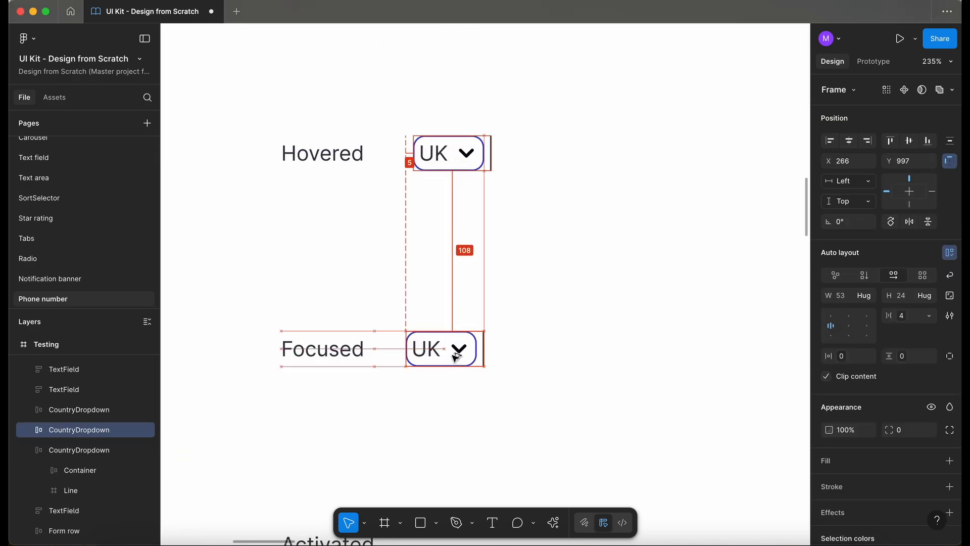
- Inspect the stroke of the Focused phone number field's input
scroll(453, 353, down, 2)
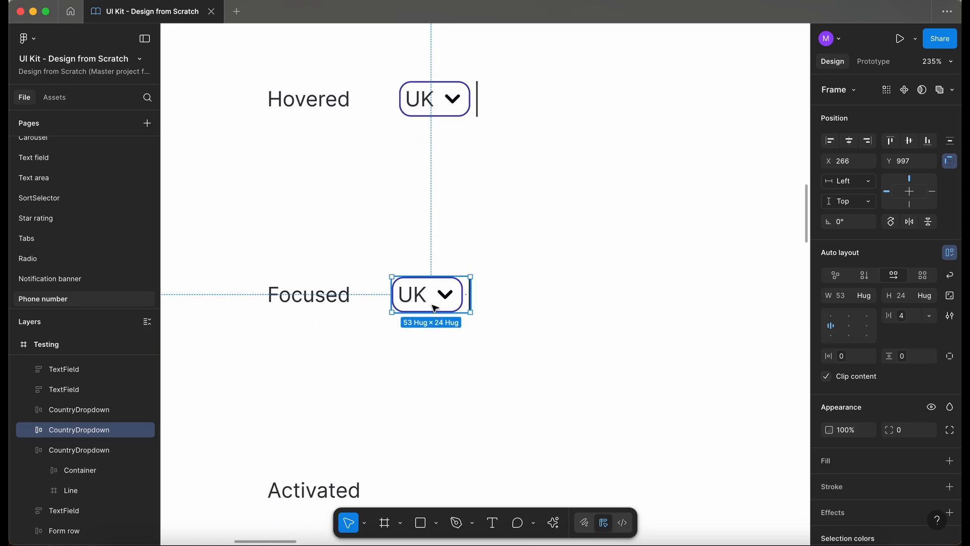
double_click(435, 309)
scroll(435, 304, up, 4)
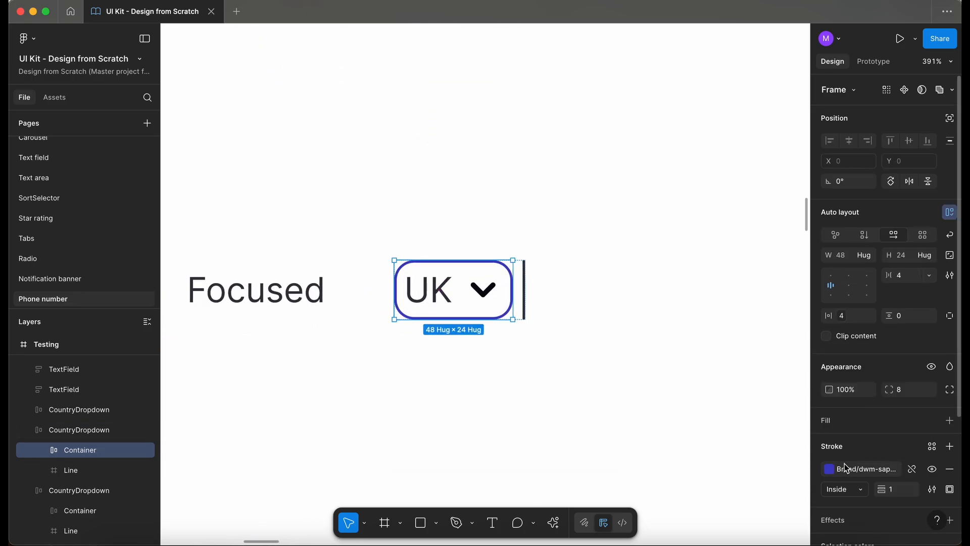
scroll(481, 296, down, 5)
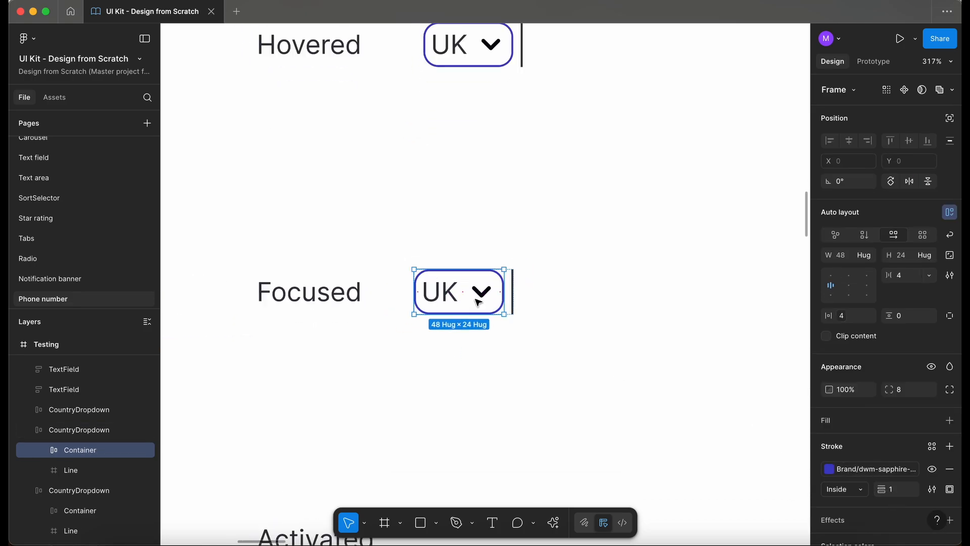
scroll(477, 302, right, 3)
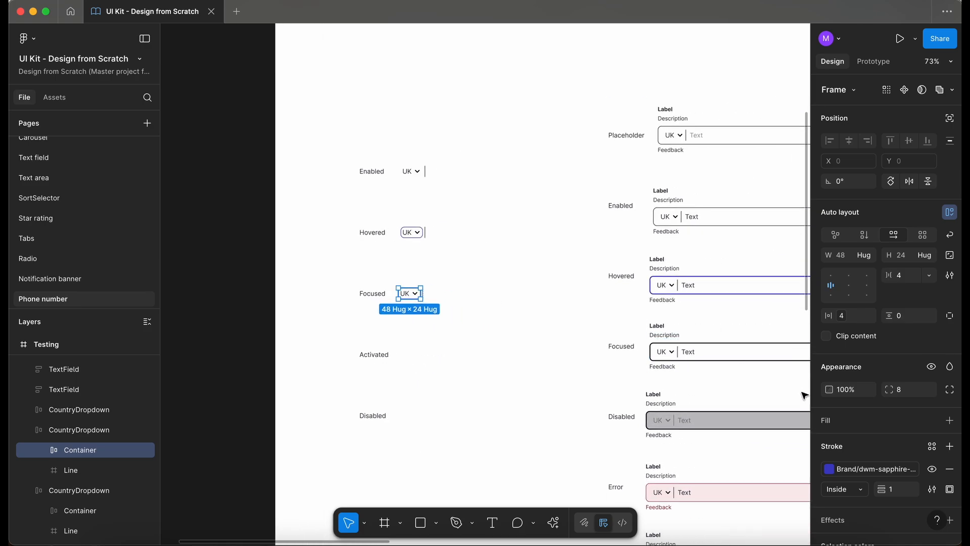
click(707, 360)
key(shift+2)
key(i)
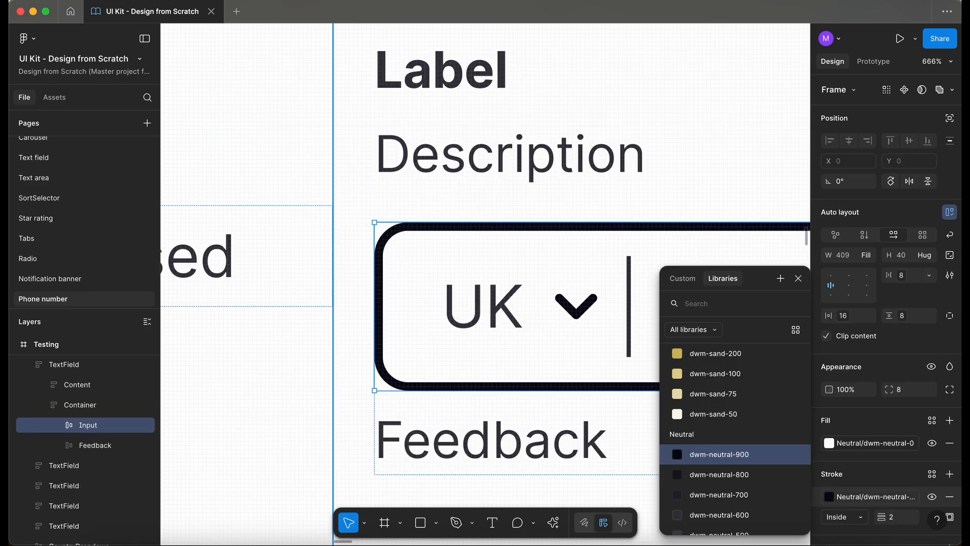
- Set the Focused CountryDropdown container's stroke to weight 2 with a dark neutral library colour
click(319, 326)
scroll(320, 325, down, 5)
scroll(320, 326, left, 10)
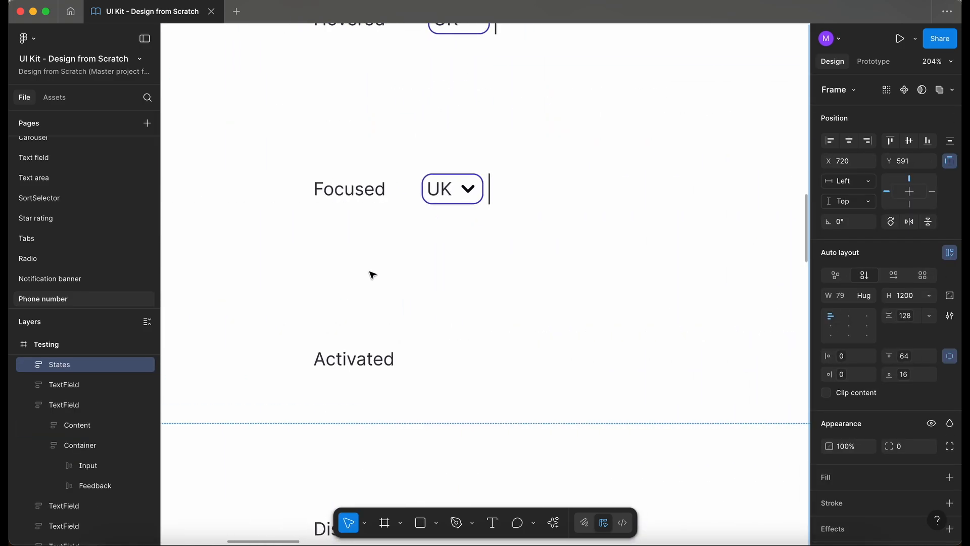
scroll(446, 195, up, 5)
double_click(453, 199)
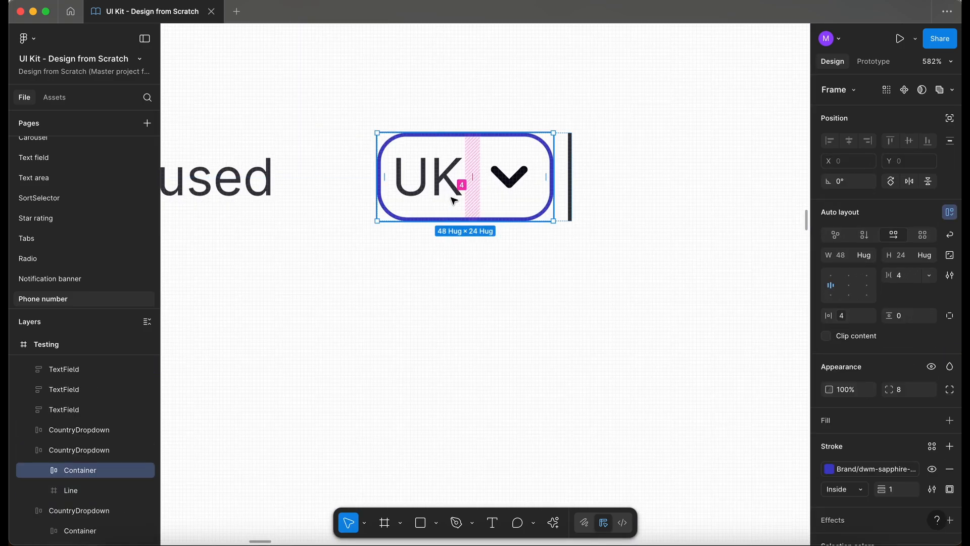
click(897, 488)
text(2)
key(Return)
click(830, 469)
text(neu)
click(719, 399)
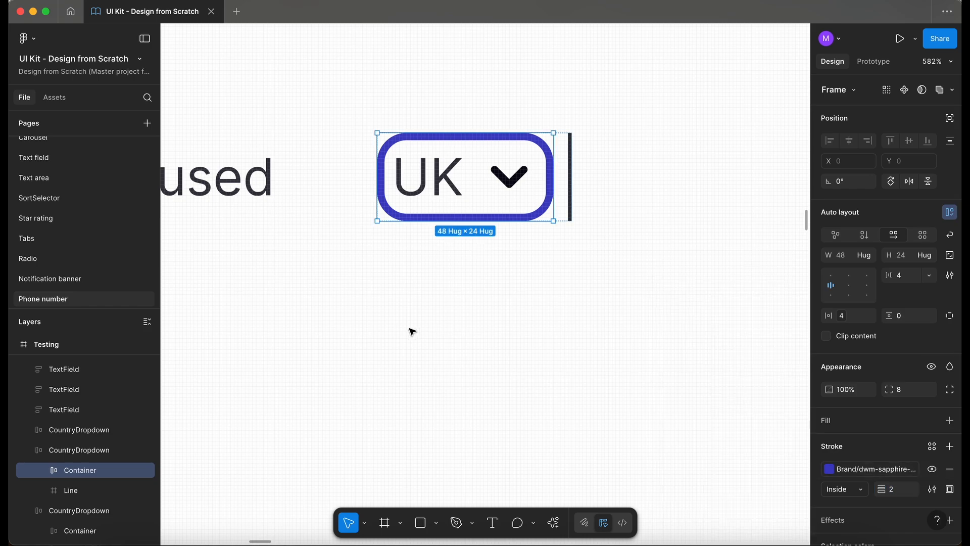
click(402, 327)
- Duplicate the Hovered CountryDropdown into the Activated row
scroll(402, 328, down, 2)
scroll(402, 328, down, 5)
scroll(401, 329, down, 2)
scroll(429, 323, up, 2)
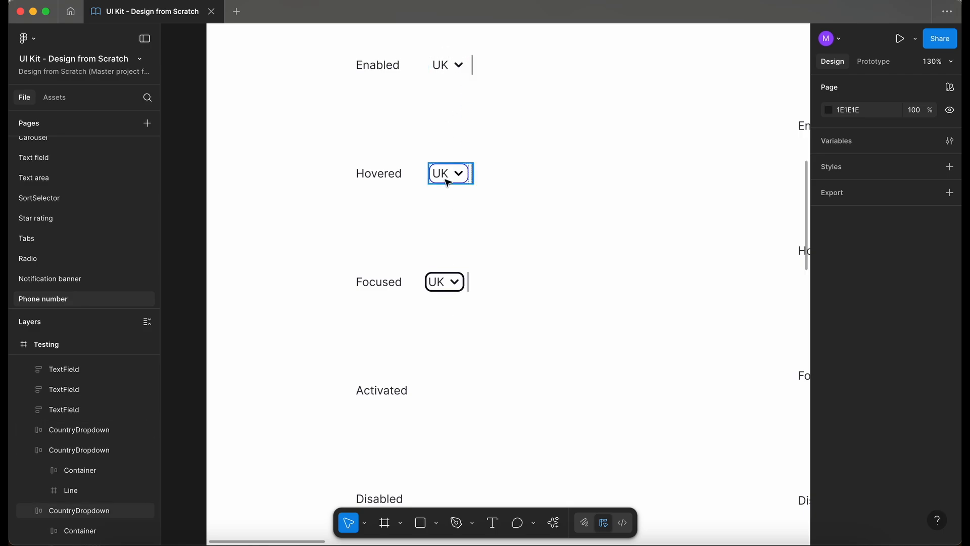
click(451, 183)
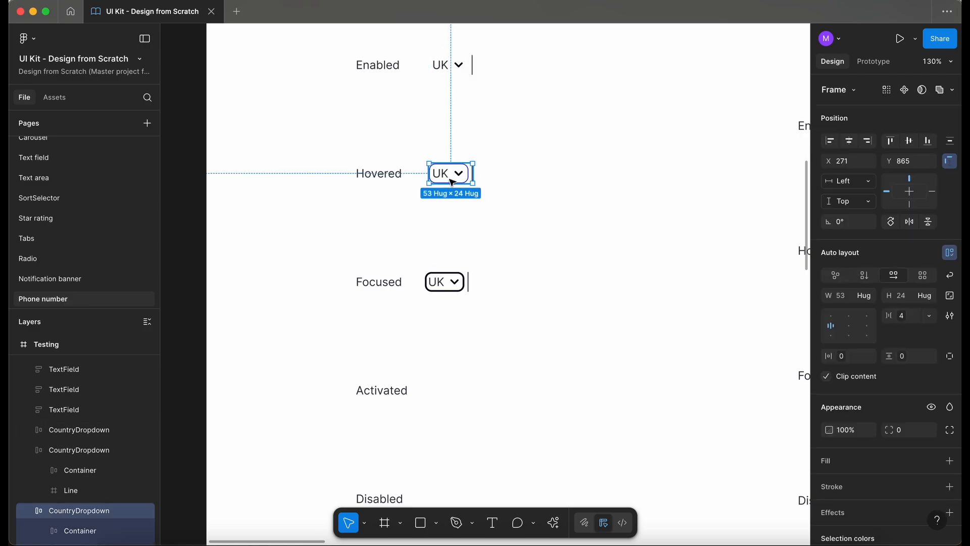
drag(458, 181, 453, 399)
scroll(451, 398, up, 5)
scroll(451, 398, down, 1)
scroll(451, 397, down, 5)
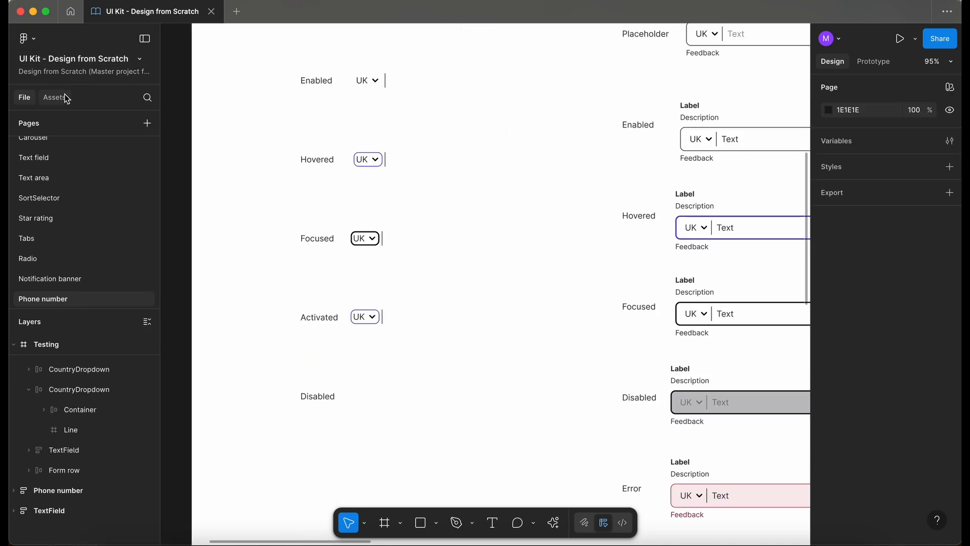
- Insert a Button instance from the assets beside the Activated row and set its state to Activated
click(55, 97)
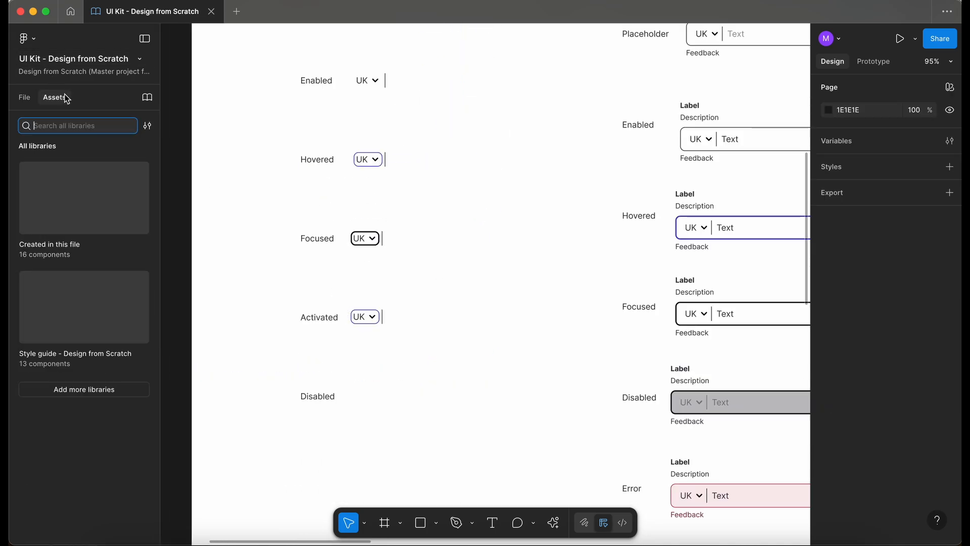
text(butto)
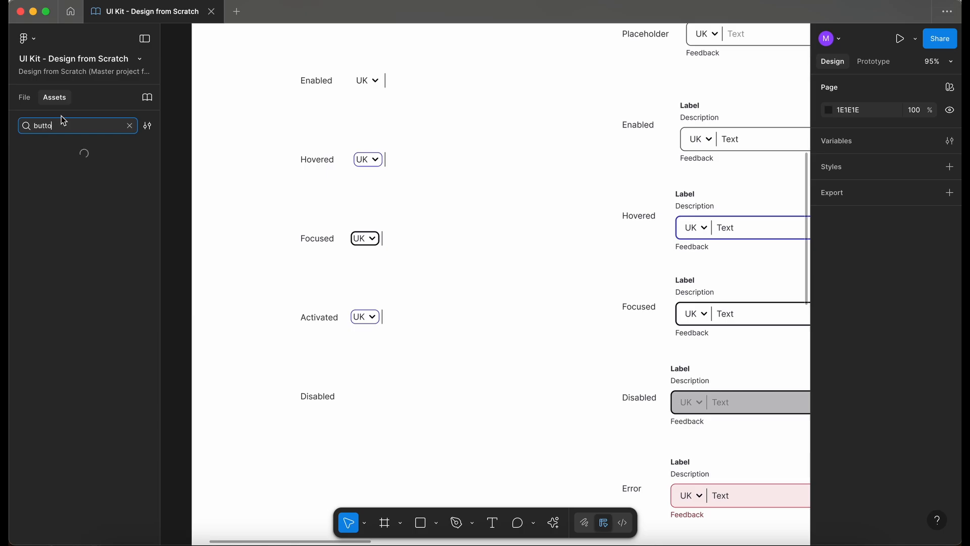
drag(49, 168, 442, 327)
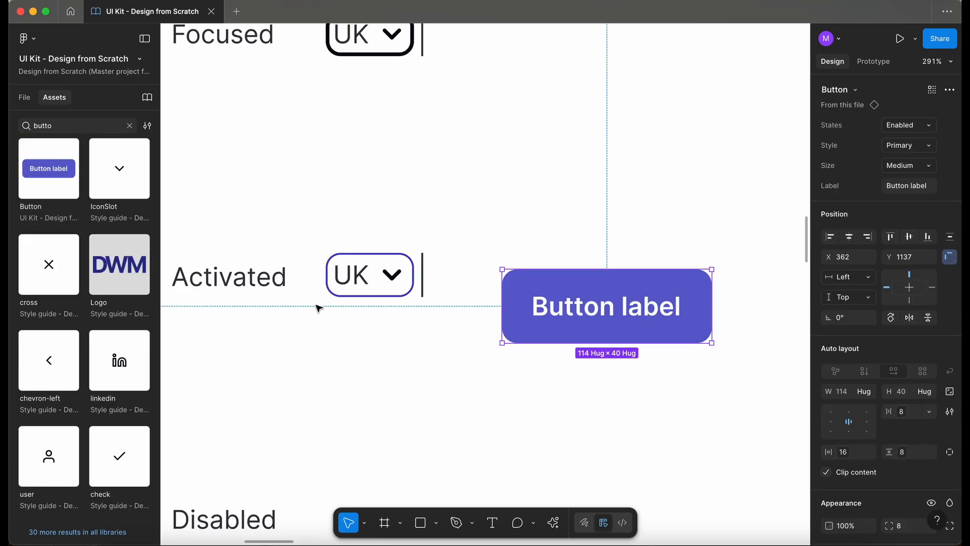
click(917, 126)
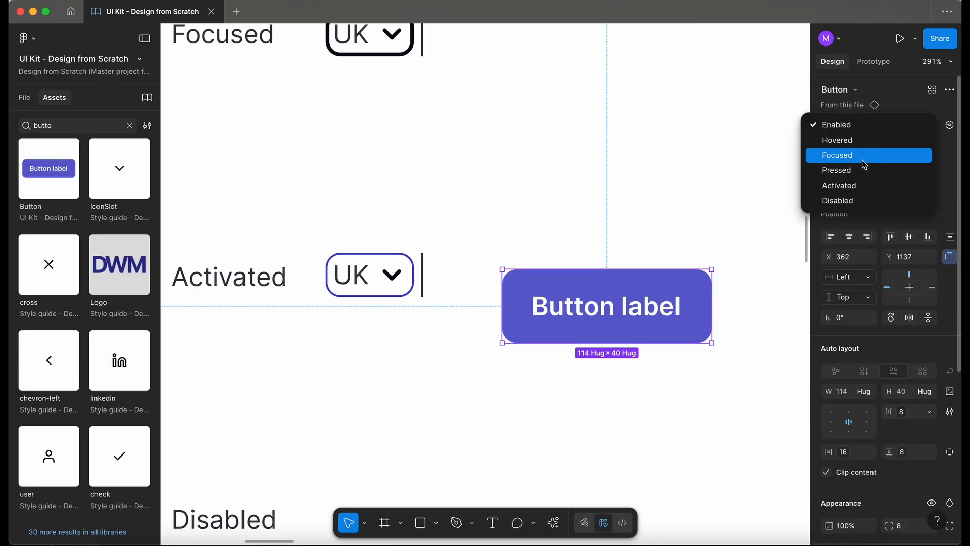
click(848, 187)
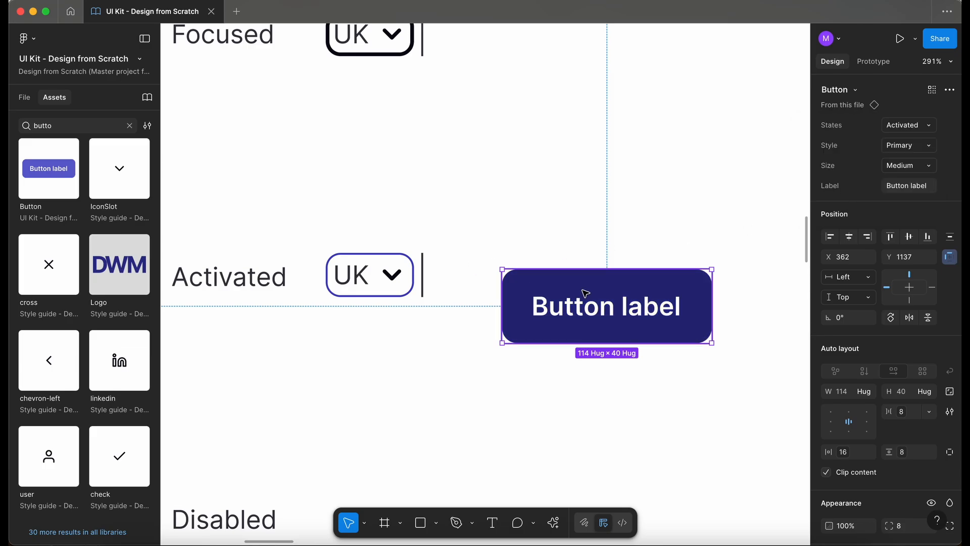
- Set the Activated CountryDropdown container's stroke colour to dwm-sapphire-500, matching the activated Button fill
scroll(854, 460, down, 5)
click(830, 317)
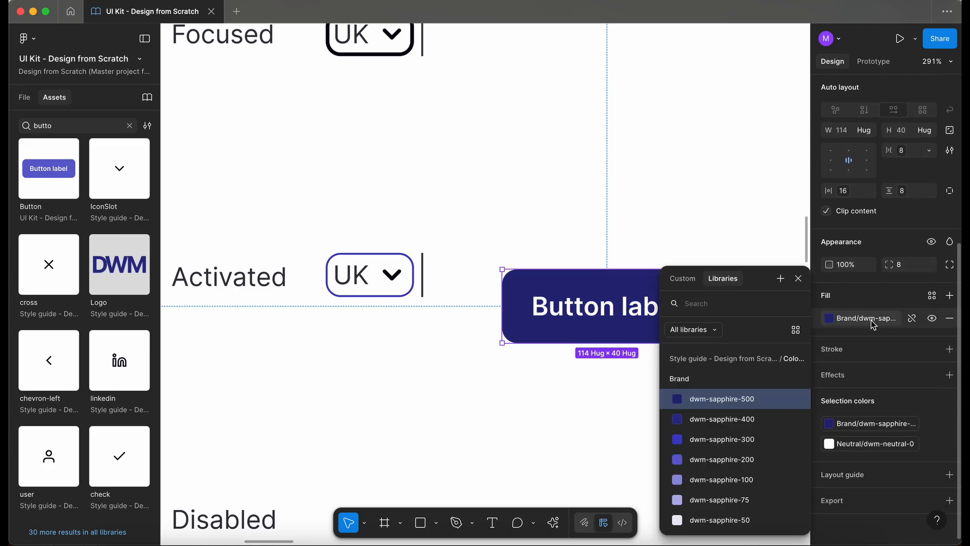
click(378, 326)
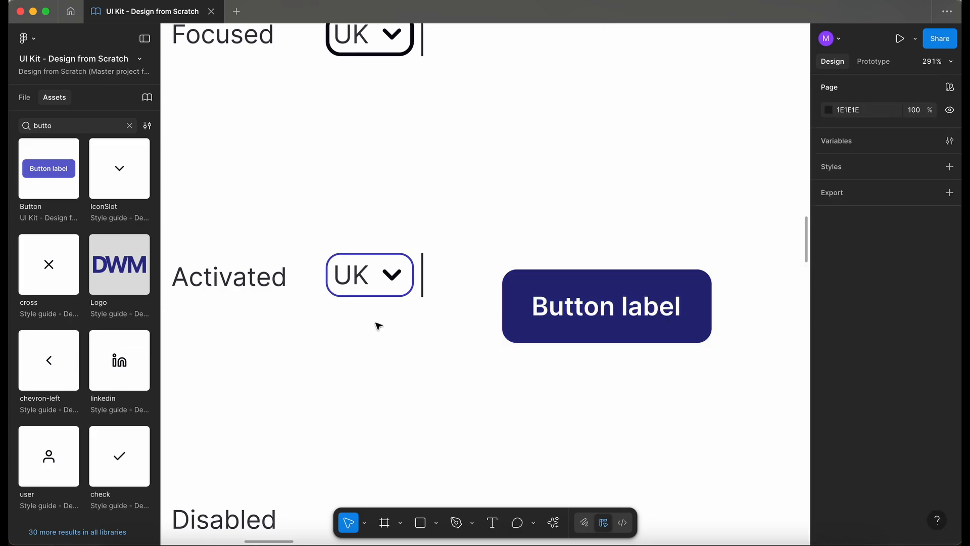
click(358, 280)
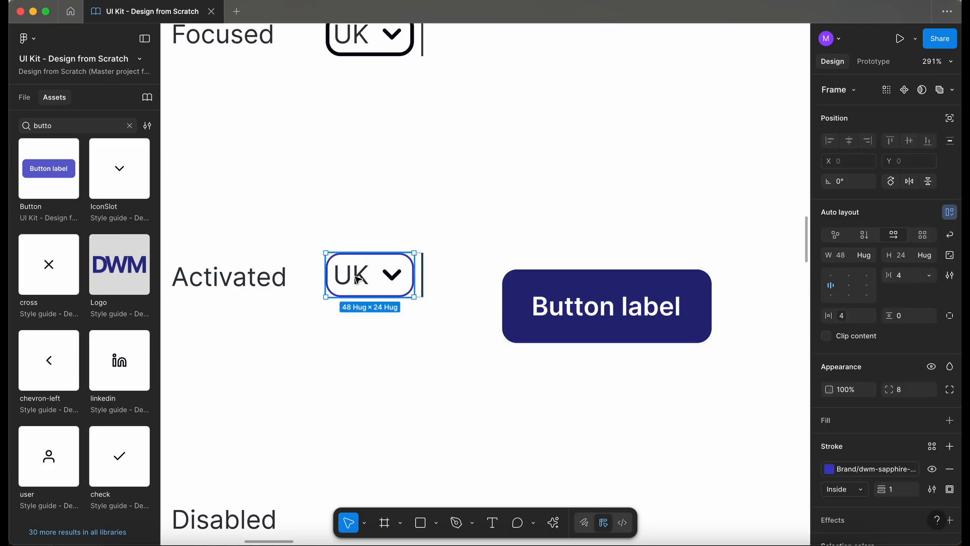
click(849, 474)
click(755, 400)
click(625, 408)
- Move the reference Button to the right of the Activated CountryDropdown
scroll(622, 303, down, 3)
drag(621, 285, 690, 255)
click(482, 342)
scroll(480, 342, down, 1)
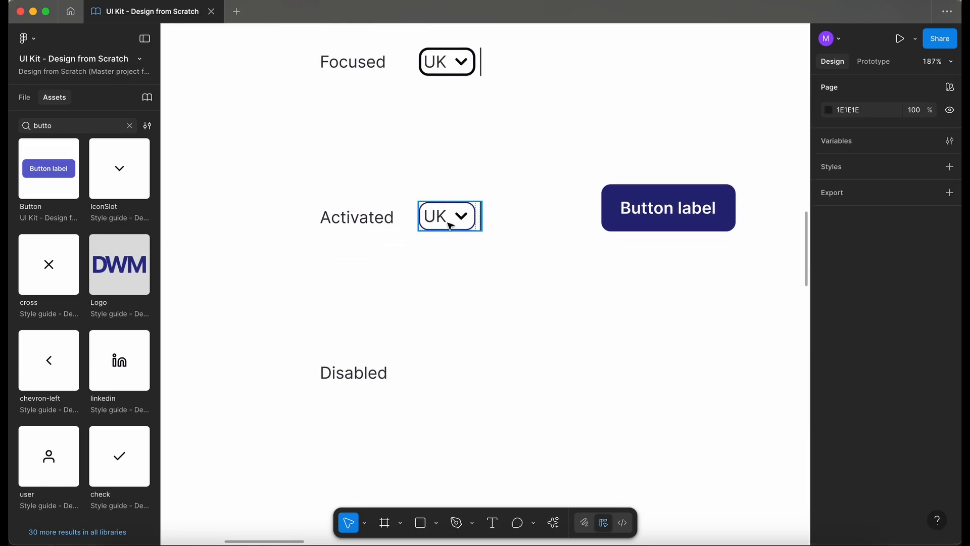
- Duplicate the Activated CountryDropdown into the Disabled row
click(450, 230)
scroll(455, 273, down, 3)
scroll(461, 316, up, 3)
drag(461, 315, 458, 460)
click(517, 439)
scroll(439, 382, down, 3)
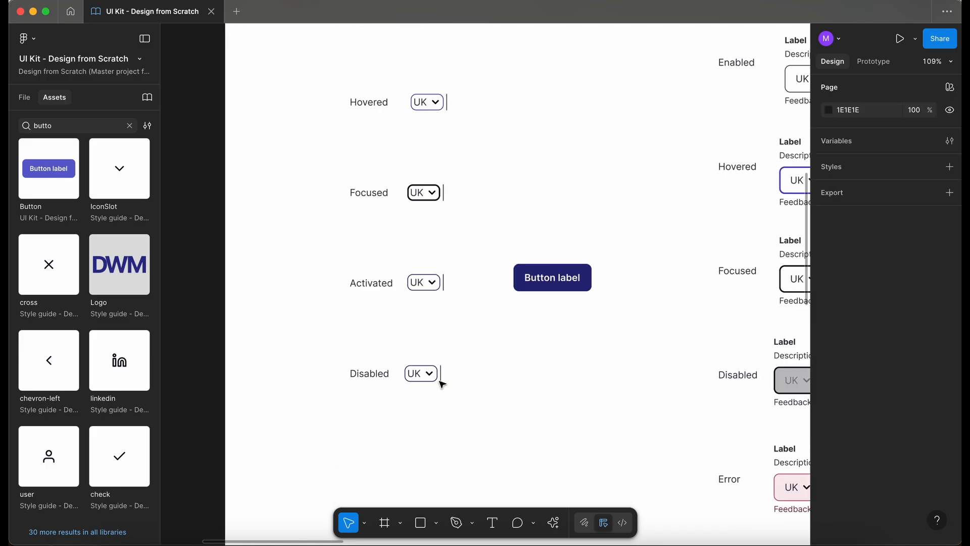
- Inspect the text colours of the Disabled phone number field's country and input text
scroll(440, 383, right, 3)
scroll(442, 385, right, 3)
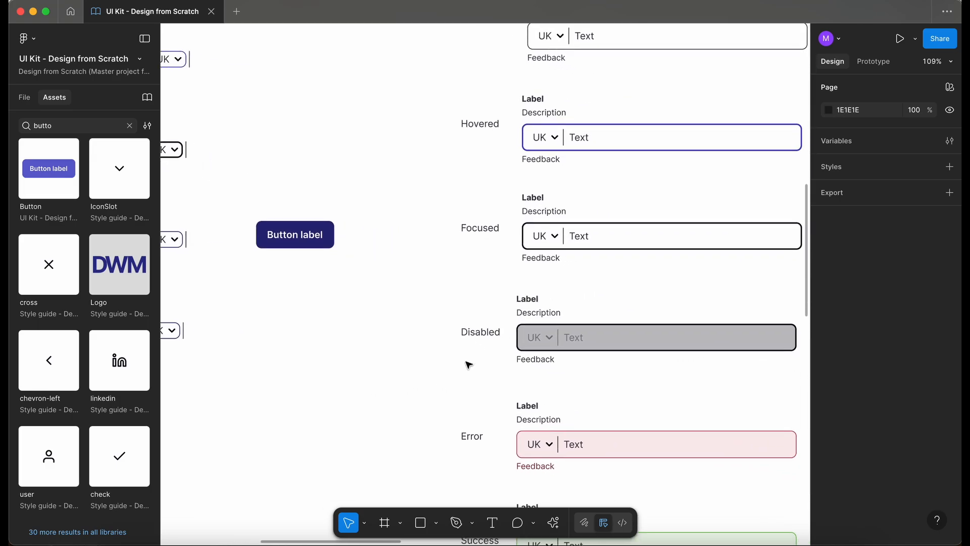
scroll(564, 344, up, 5)
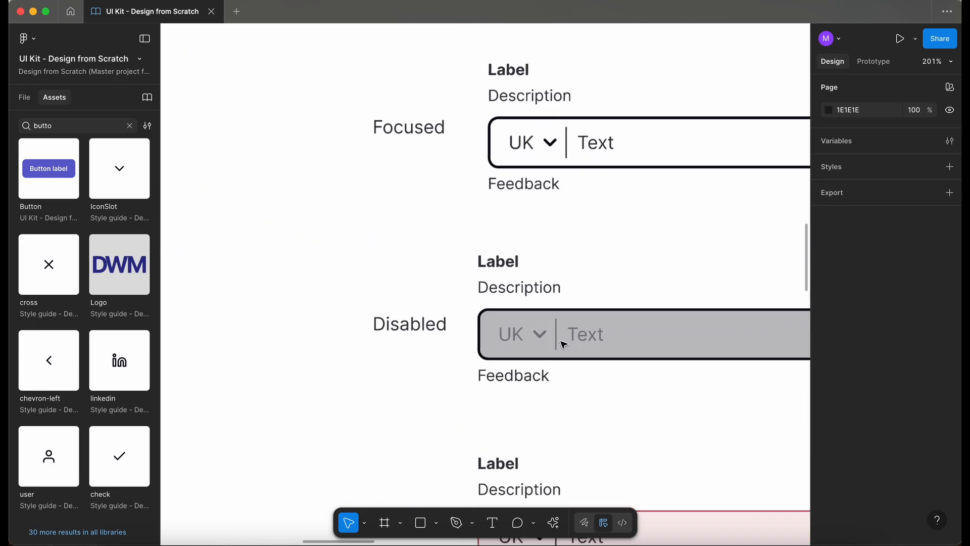
click(505, 334)
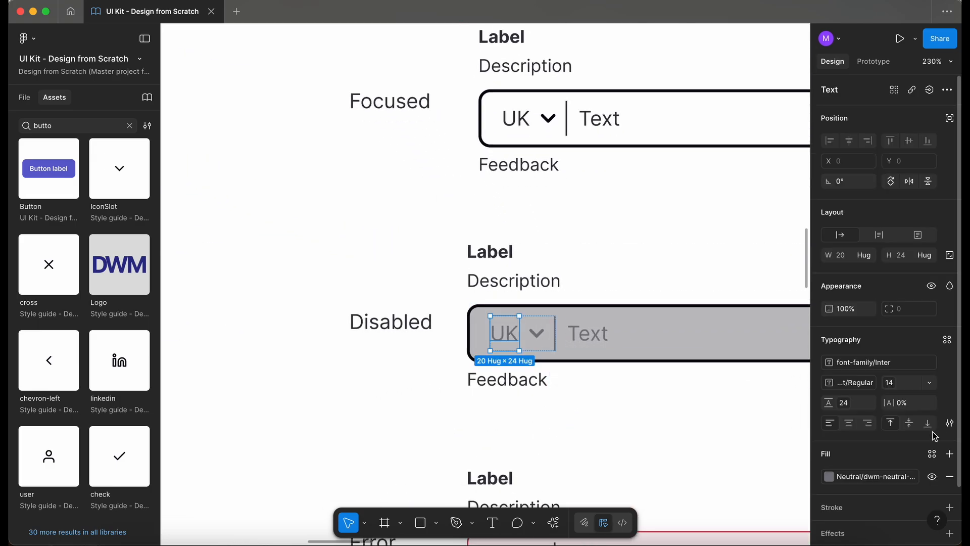
click(873, 475)
click(366, 406)
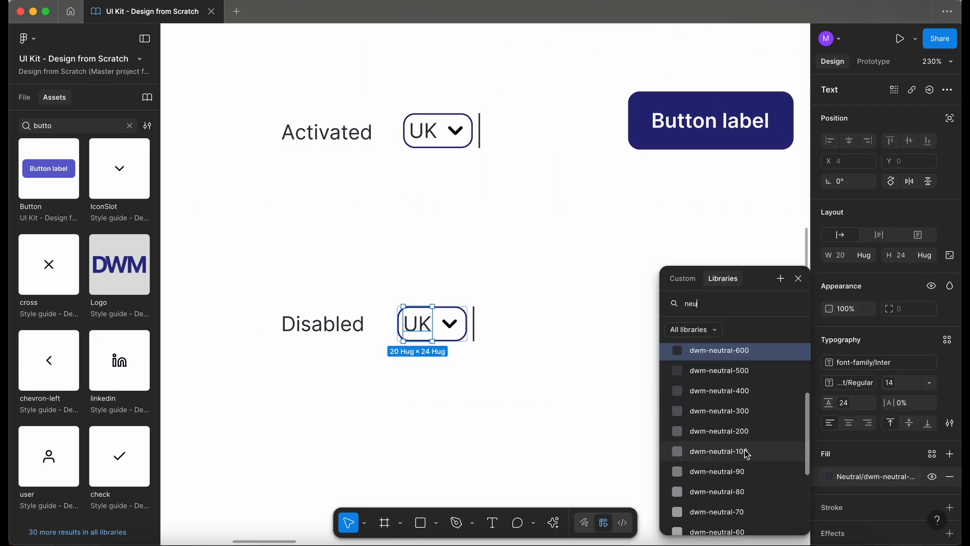
click(608, 403)
click(591, 397)
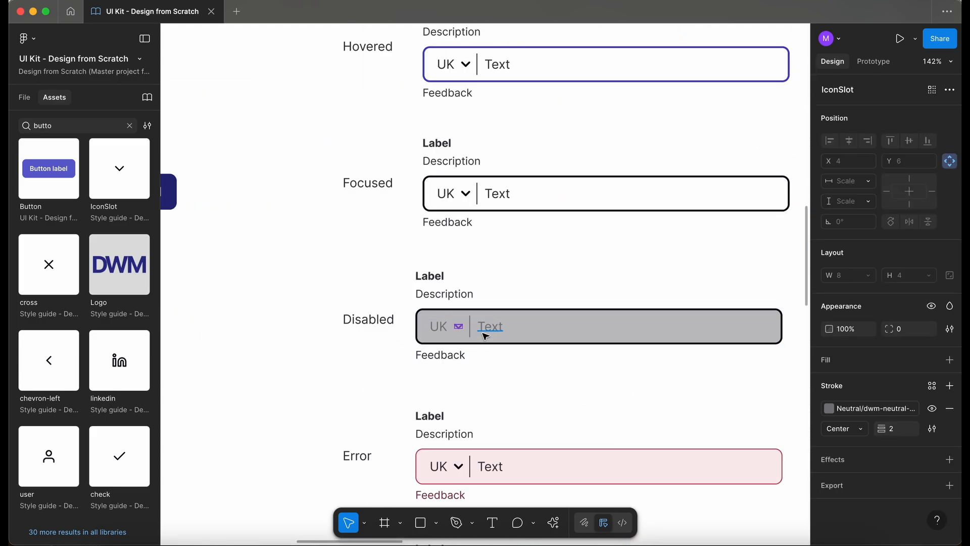
click(491, 331)
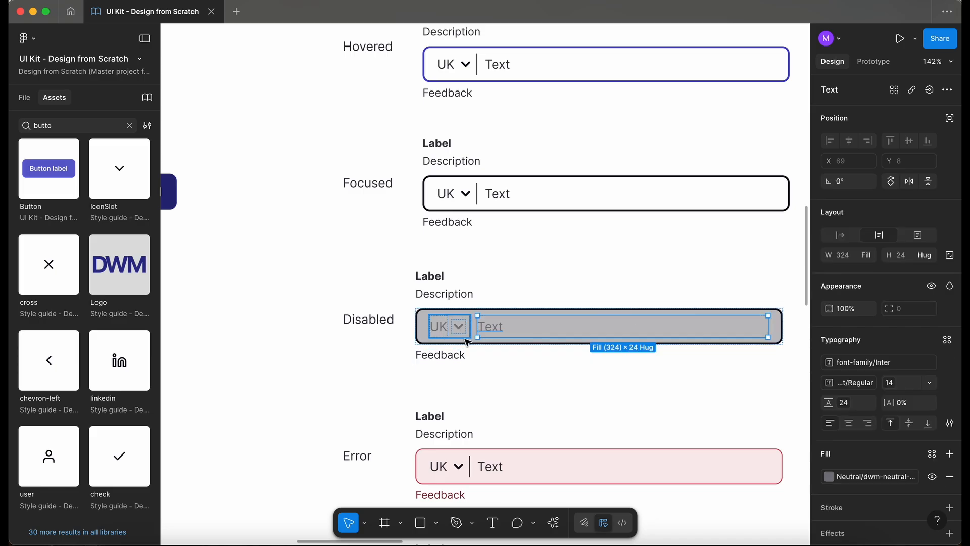
- Inspect the colours of the Disabled phone number field's IconSlot and divider line
scroll(462, 329, up, 5)
click(478, 320)
double_click(452, 305)
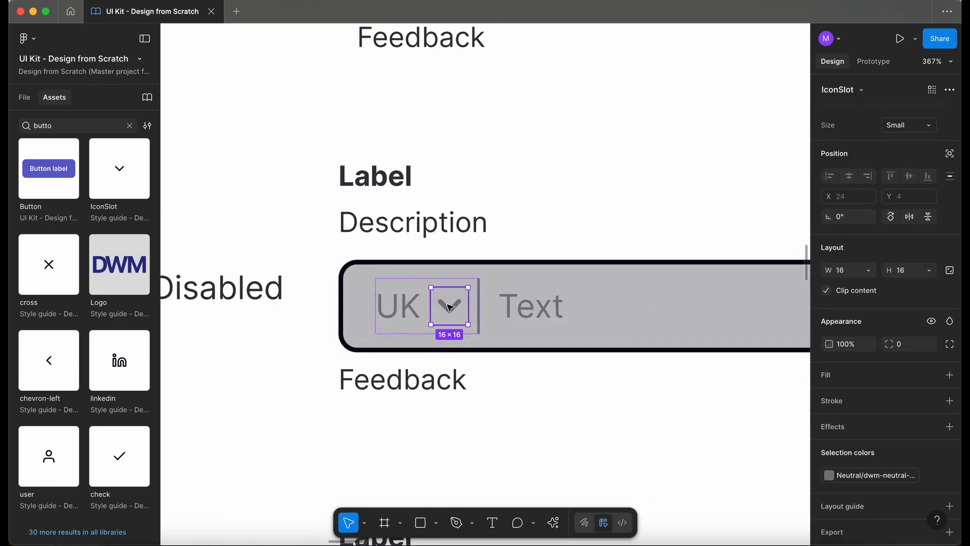
click(830, 475)
key(Escape)
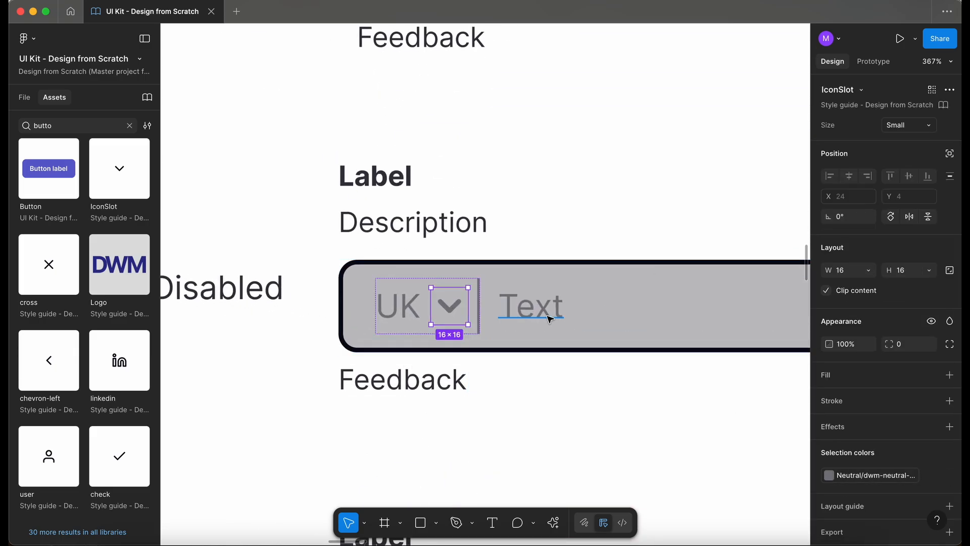
click(478, 307)
click(830, 382)
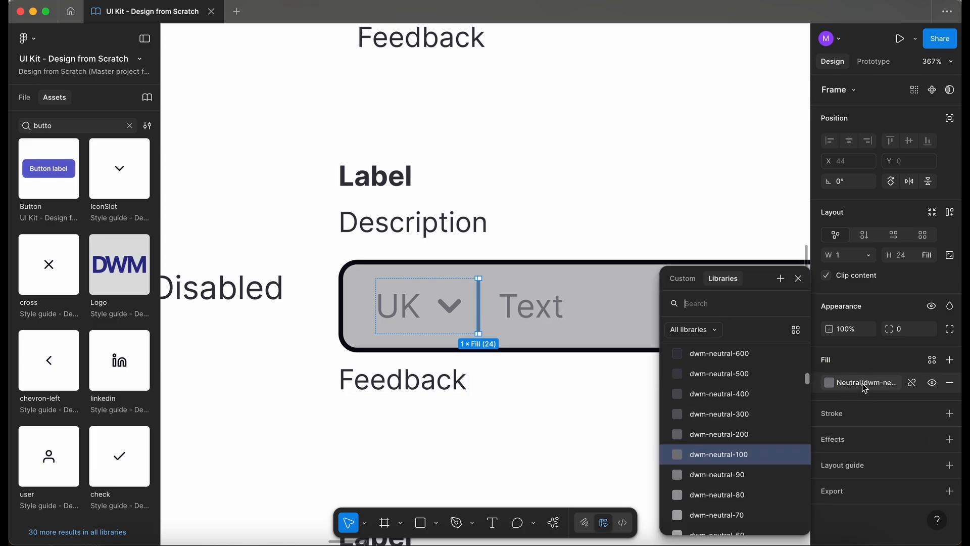
- Remove the stroke from the Disabled CountryDropdown
click(289, 436)
scroll(289, 437, down, 5)
scroll(290, 436, left, 10)
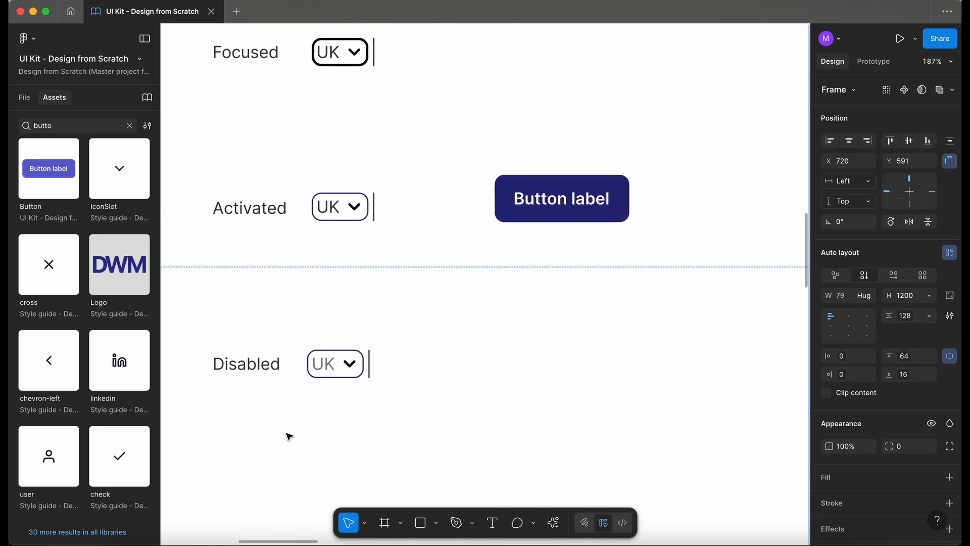
scroll(289, 436, right, 2)
scroll(481, 320, up, 5)
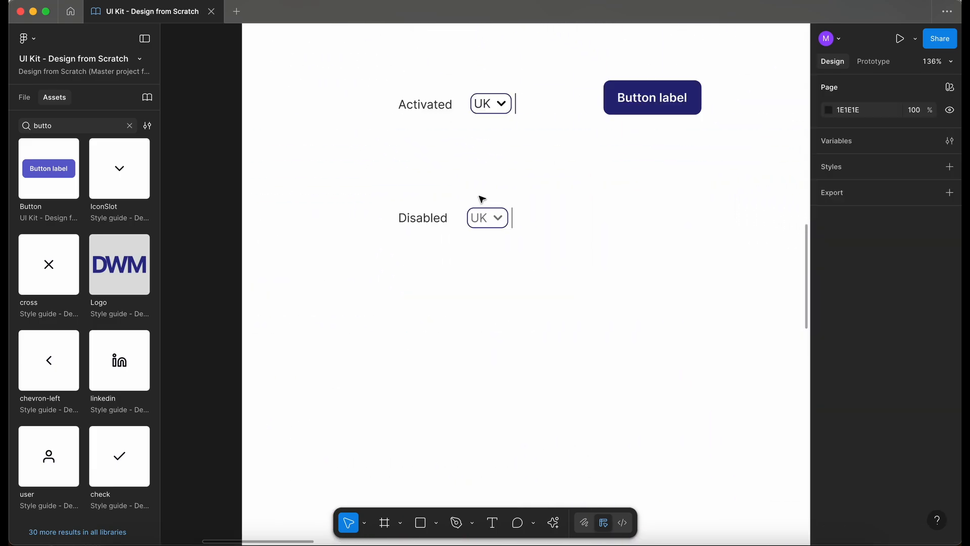
scroll(481, 197, up, 5)
click(529, 230)
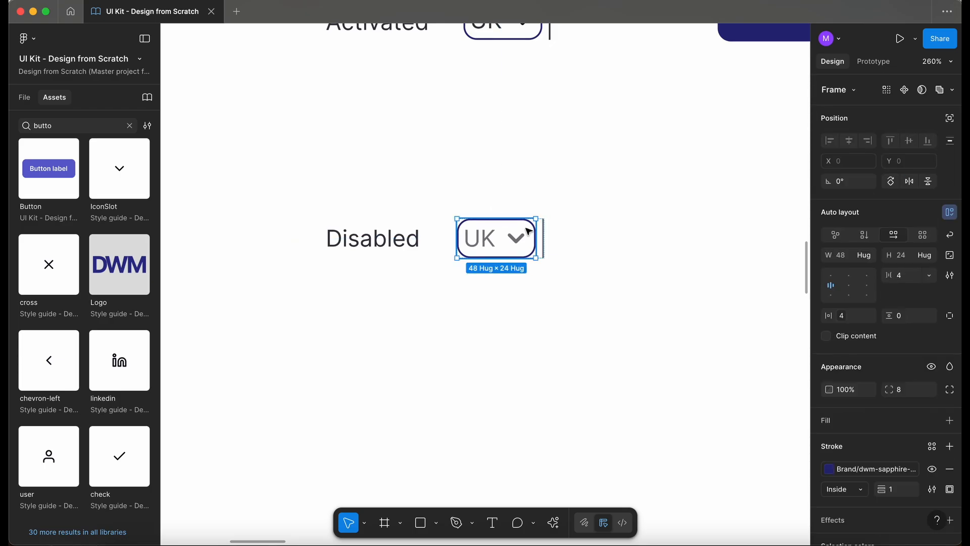
scroll(530, 230, up, 5)
click(950, 469)
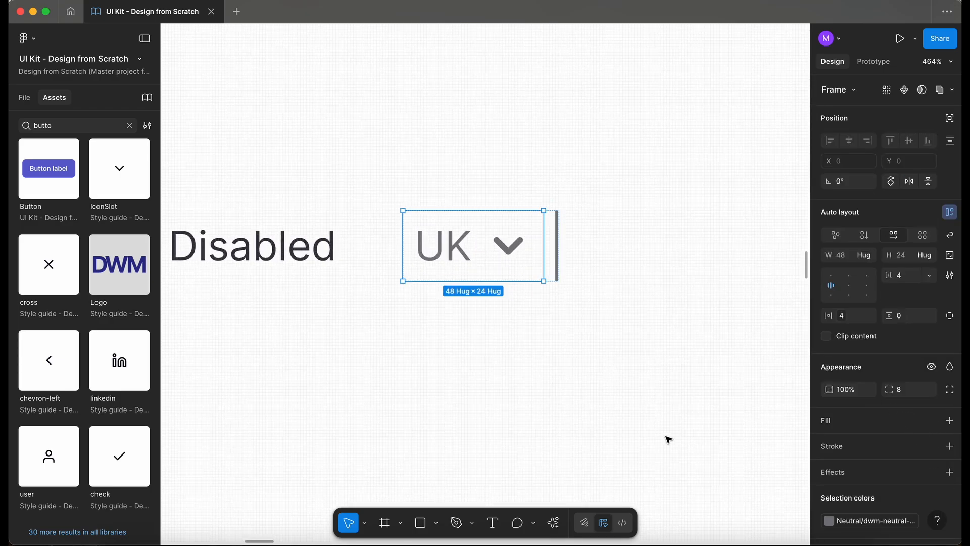
- Give the Disabled CountryDropdown the same neutral grey fill as the Disabled phone number field
scroll(668, 439, down, 5)
scroll(668, 439, down, 10)
scroll(668, 439, right, 5)
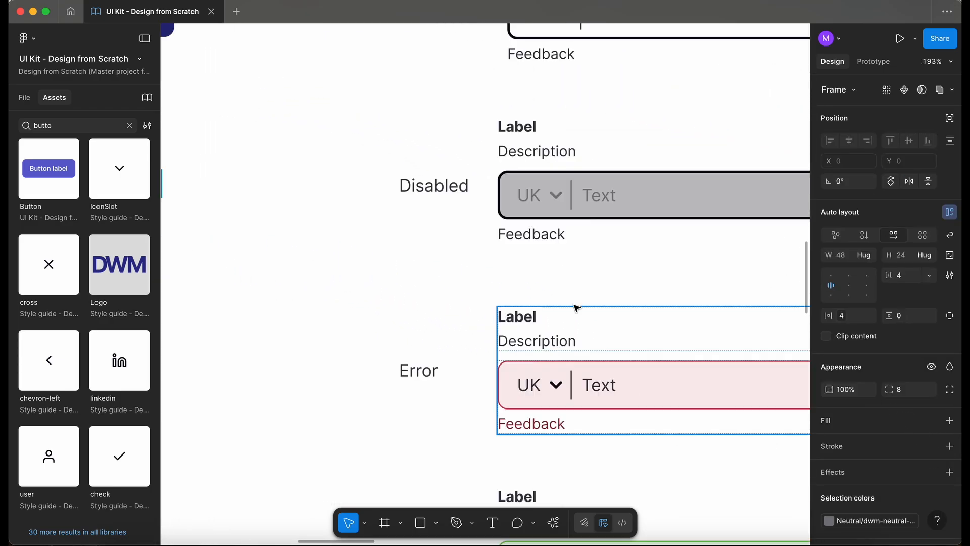
click(529, 197)
click(529, 197)
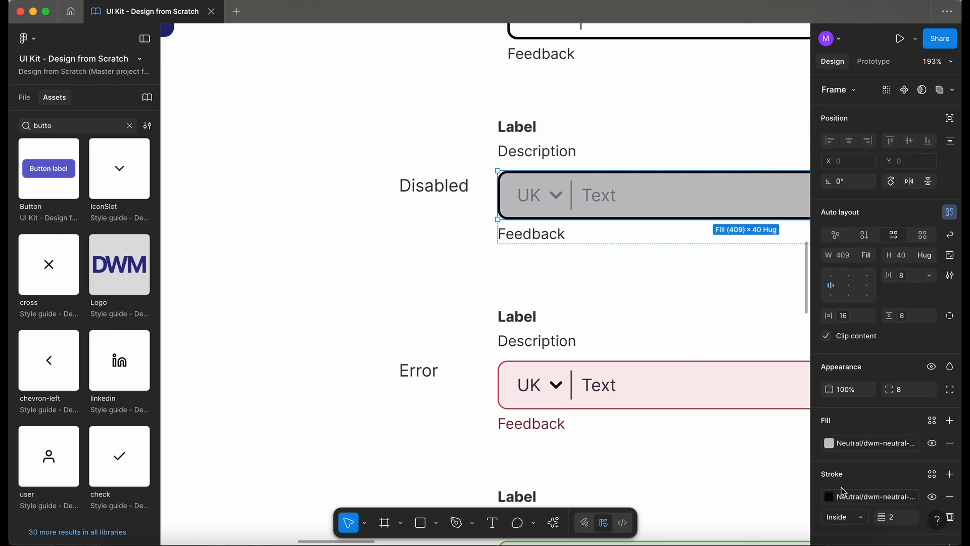
click(854, 452)
click(335, 338)
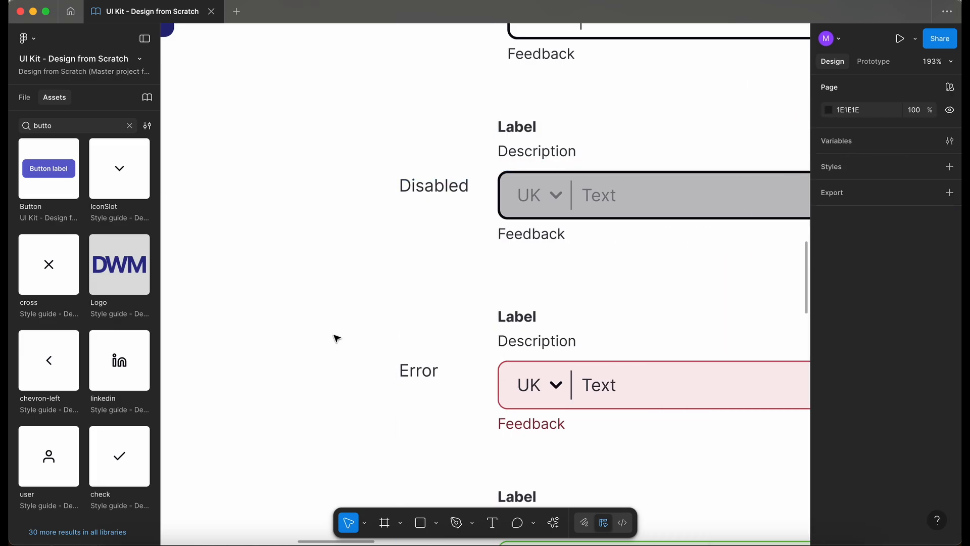
scroll(336, 338, left, 8)
scroll(335, 338, up, 4)
scroll(339, 269, up, 5)
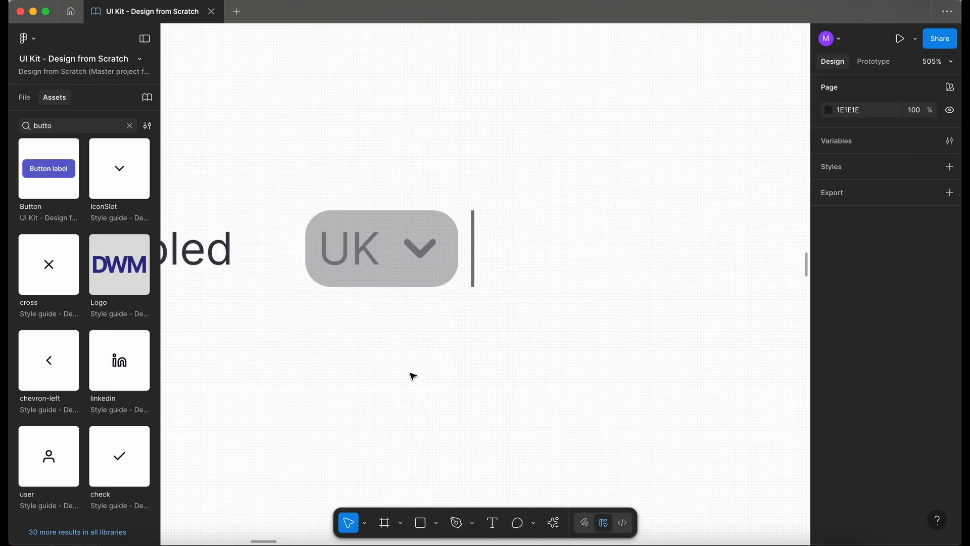
scroll(411, 375, down, 10)
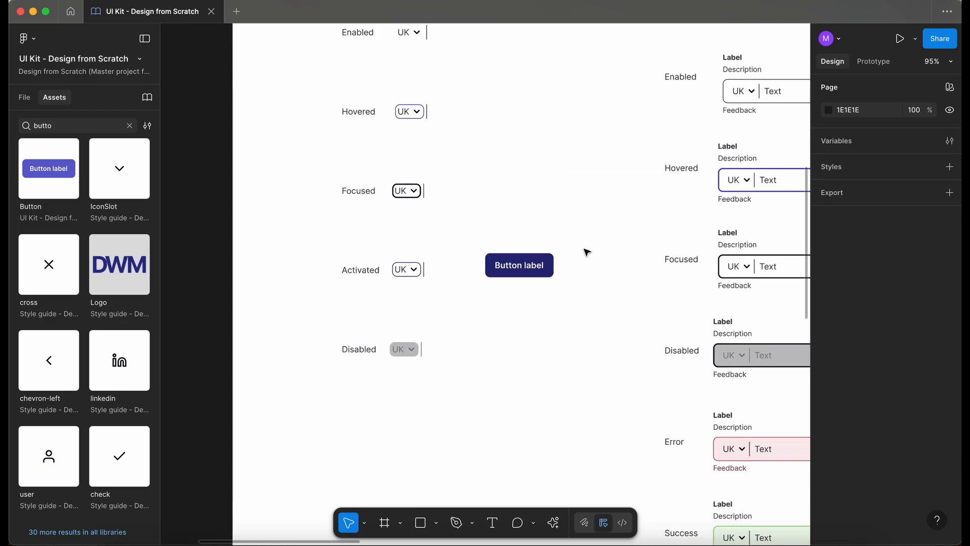
- Move the reference Button away from the Activated CountryDropdown row
scroll(531, 265, down, 5)
drag(528, 264, 648, 417)
click(525, 307)
scroll(525, 306, up, 3)
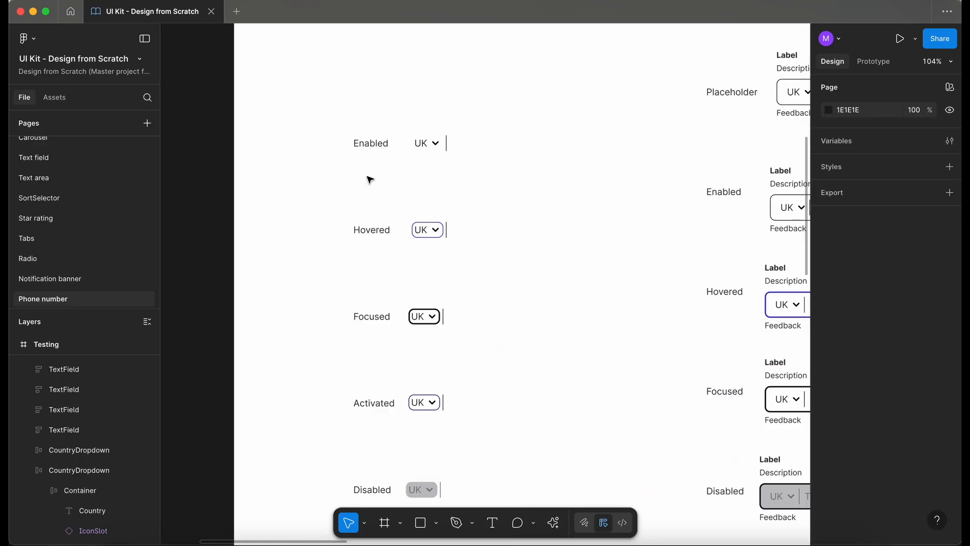
- Select all five CountryDropdowns and combine them into one component set of variants
scroll(432, 150, down, 2)
scroll(432, 150, right, 1)
click(428, 116)
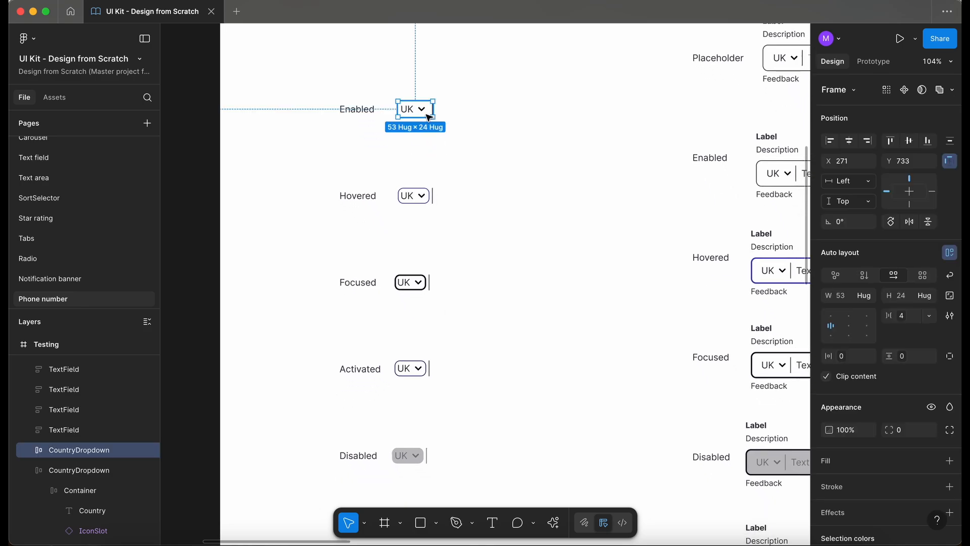
scroll(428, 117, down, 2)
shift+click(423, 147)
shift+click(418, 241)
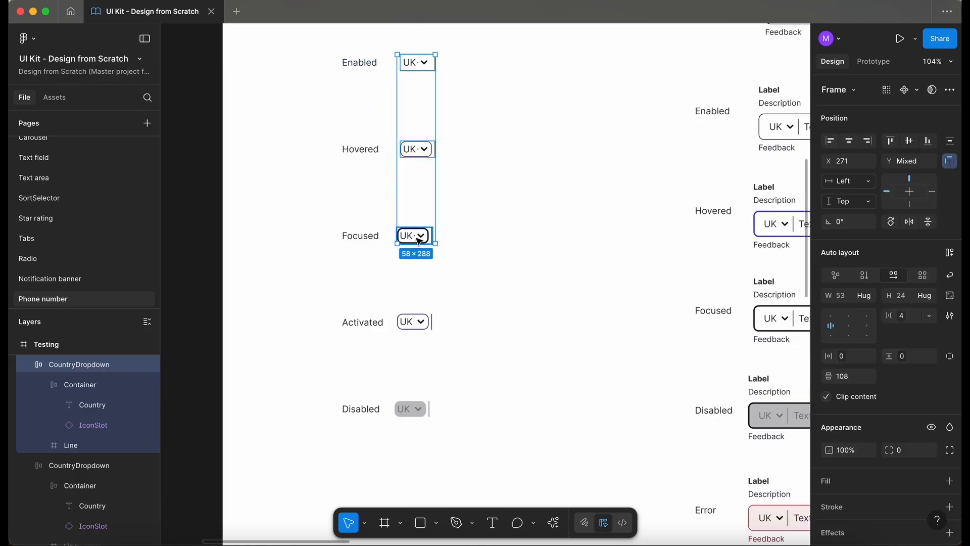
shift+click(420, 321)
shift+click(411, 409)
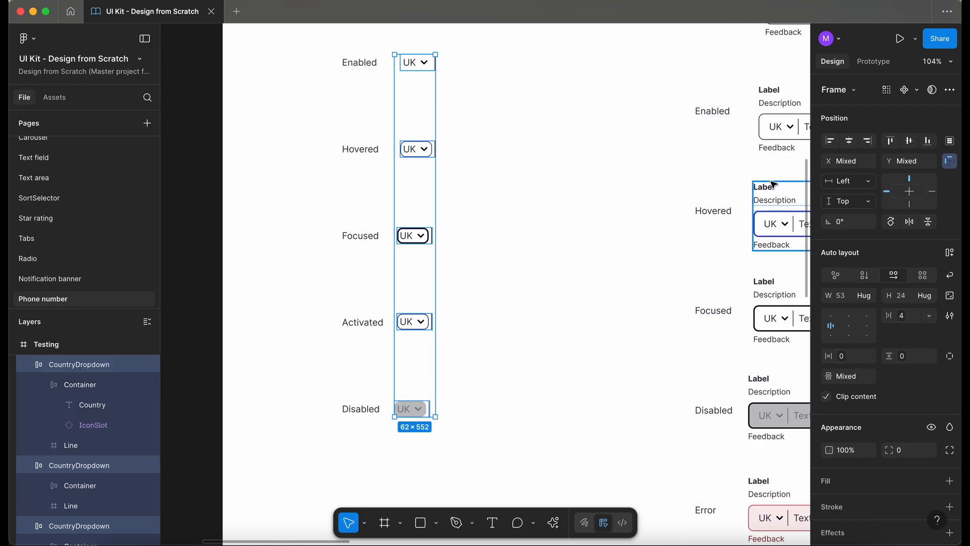
click(917, 90)
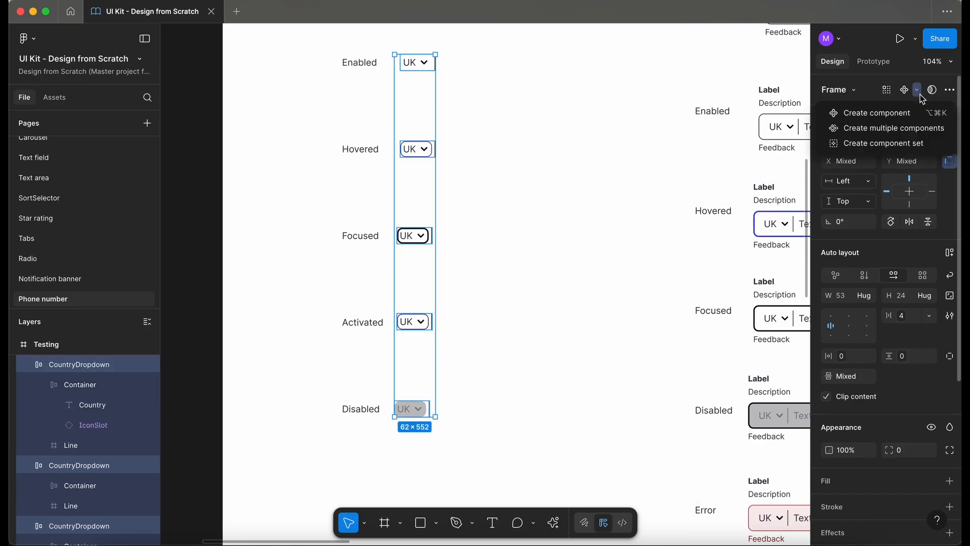
click(920, 130)
click(883, 110)
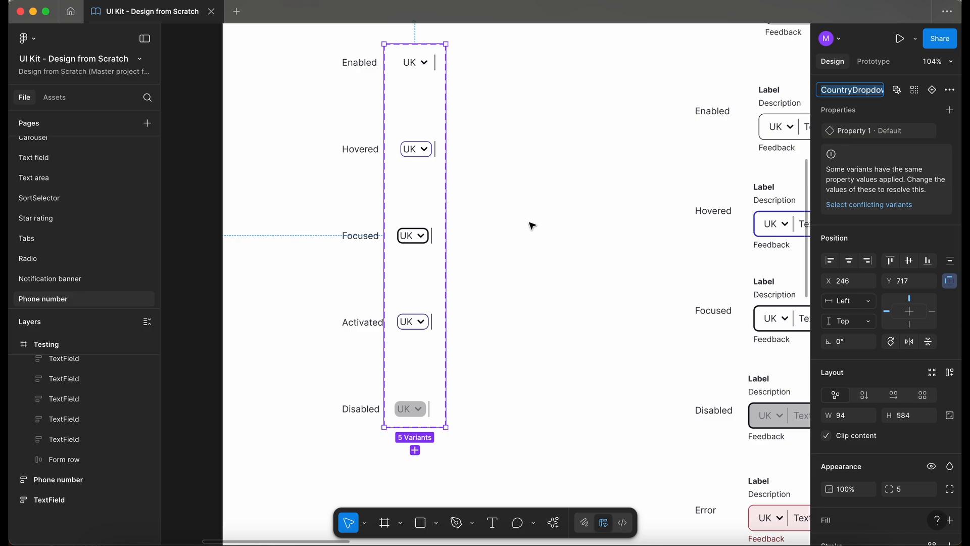
- Rename the component set to _CountryDropdown and its variant property to States
key(Left)
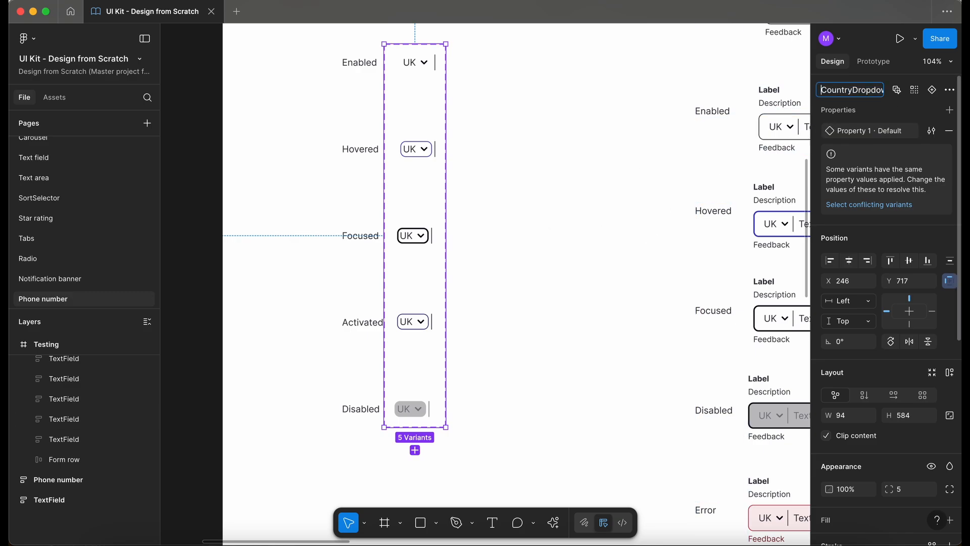
text(_)
double_click(841, 135)
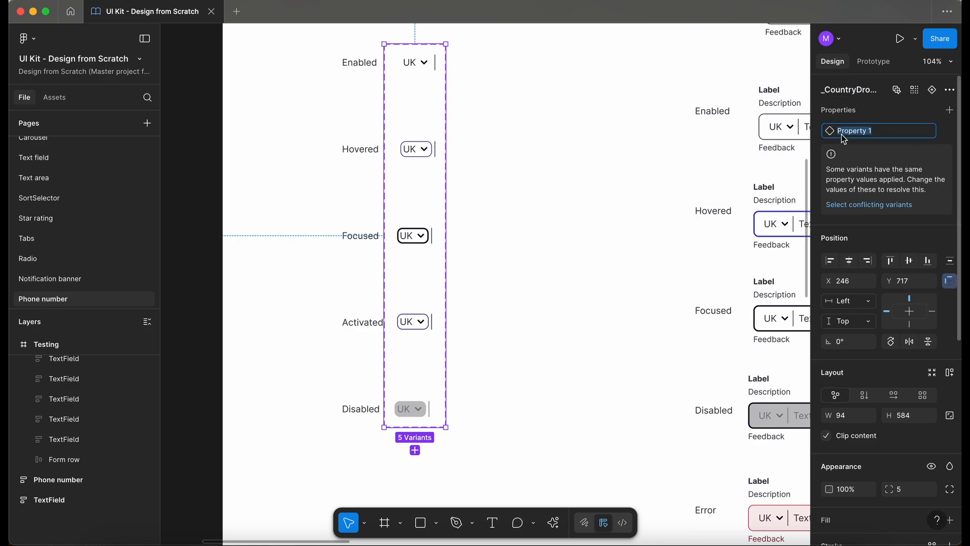
text(States)
- Name each variant by its state, Enabled through Disabled, and add auto layout to the component set
click(415, 66)
scroll(433, 83, left, 3)
scroll(433, 83, up, 5)
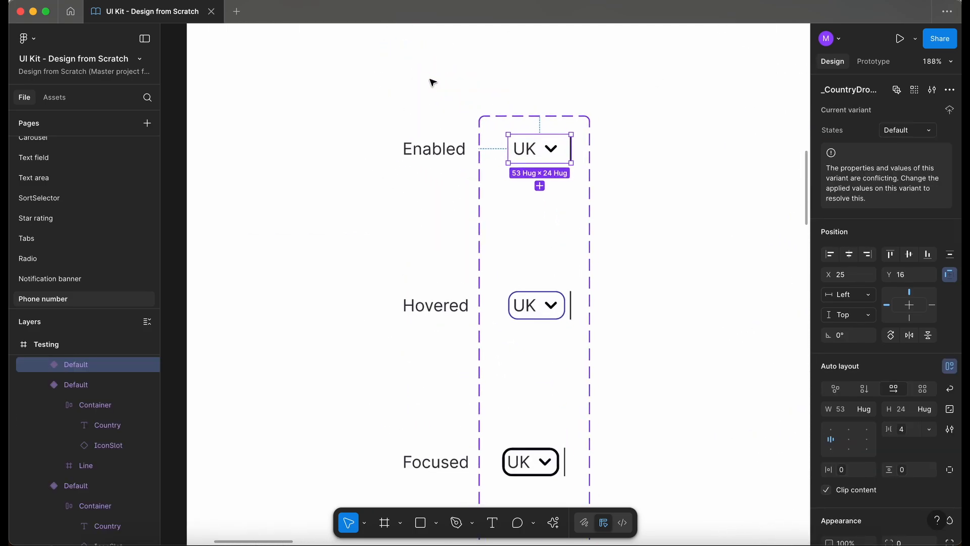
click(911, 130)
text(Enabled)
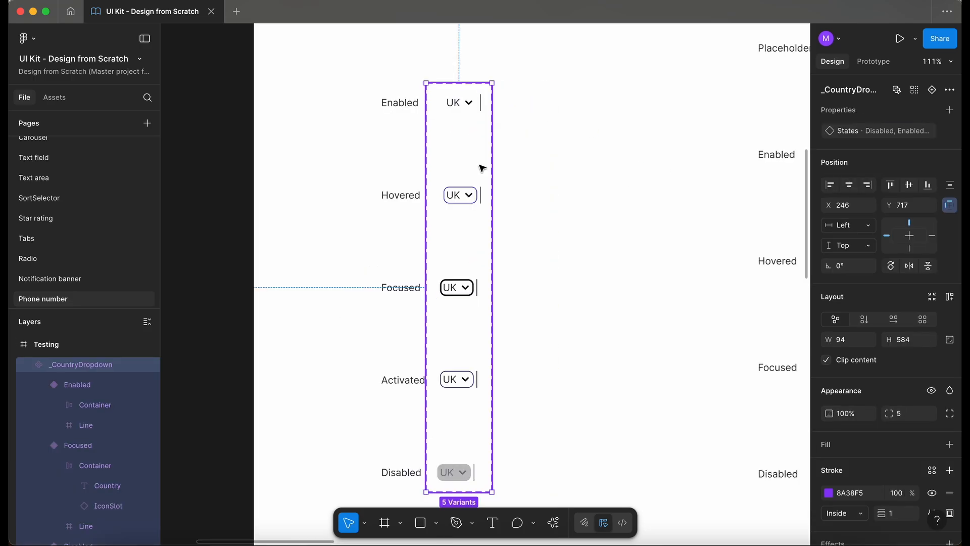
key(shift+a)
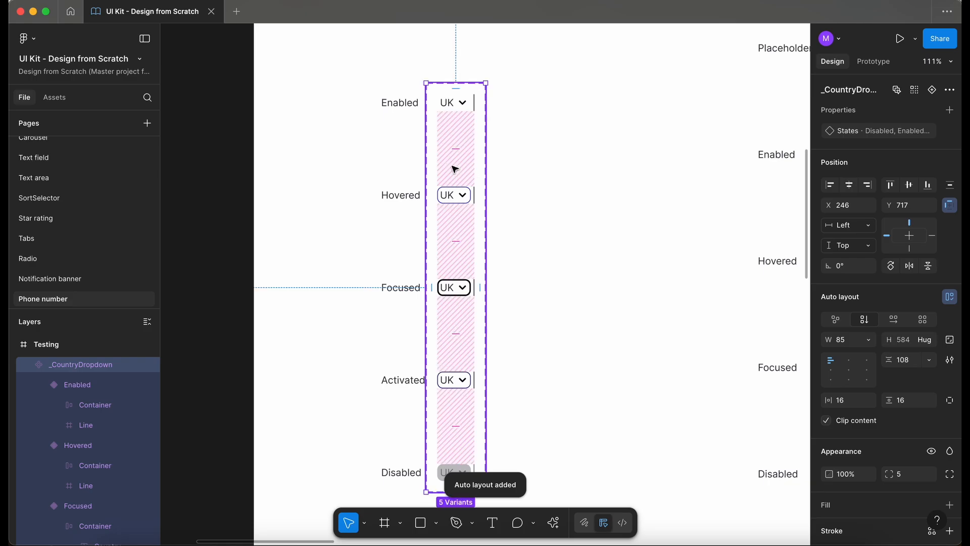
click(453, 103)
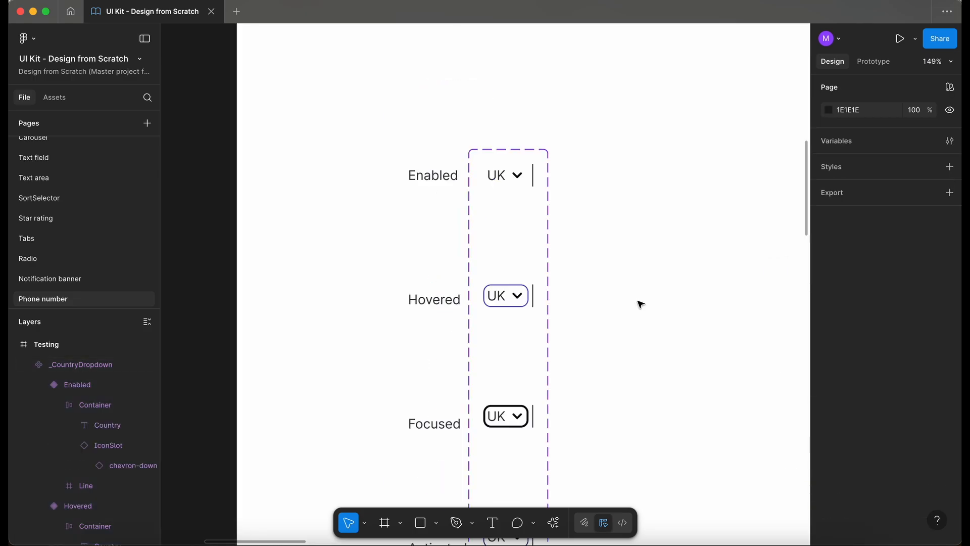
- Move the States column and the _CountryDropdown component set into the Phone number page frame
scroll(500, 194, down, 5)
scroll(500, 194, right, 1)
scroll(500, 194, right, 1)
scroll(500, 194, up, 1)
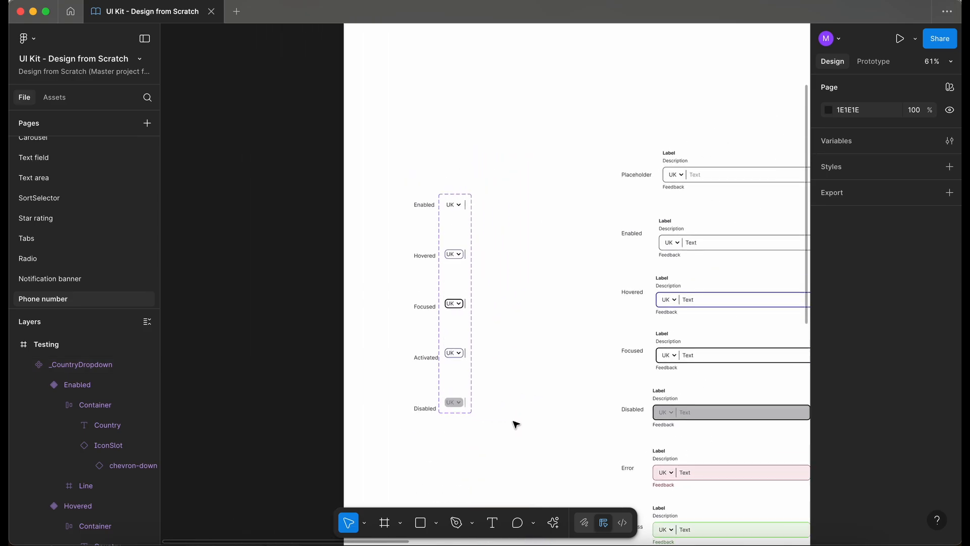
scroll(513, 421, down, 1)
scroll(513, 421, right, 2)
scroll(513, 421, down, 1)
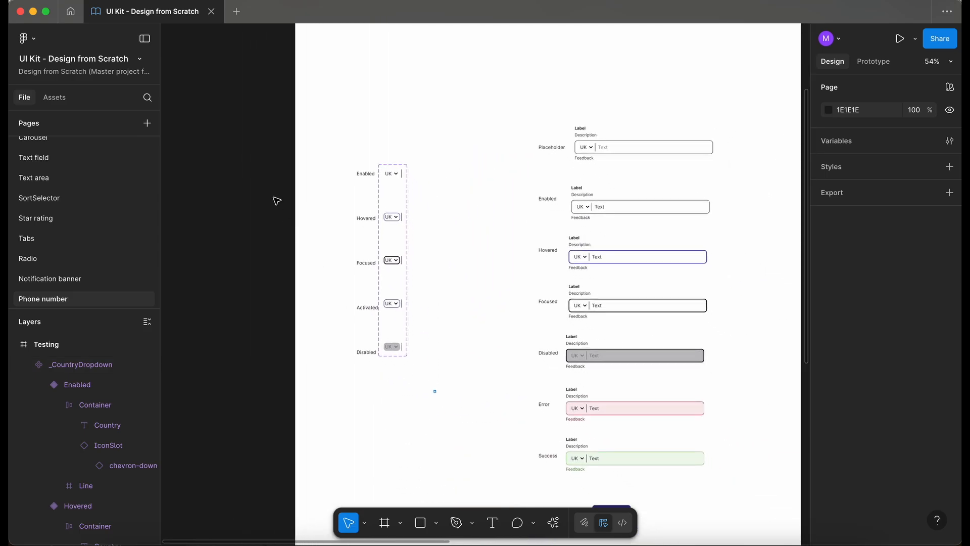
drag(435, 391, 277, 200)
scroll(362, 178, down, 3)
drag(364, 180, 737, 112)
scroll(737, 112, right, 3)
scroll(738, 112, up, 2)
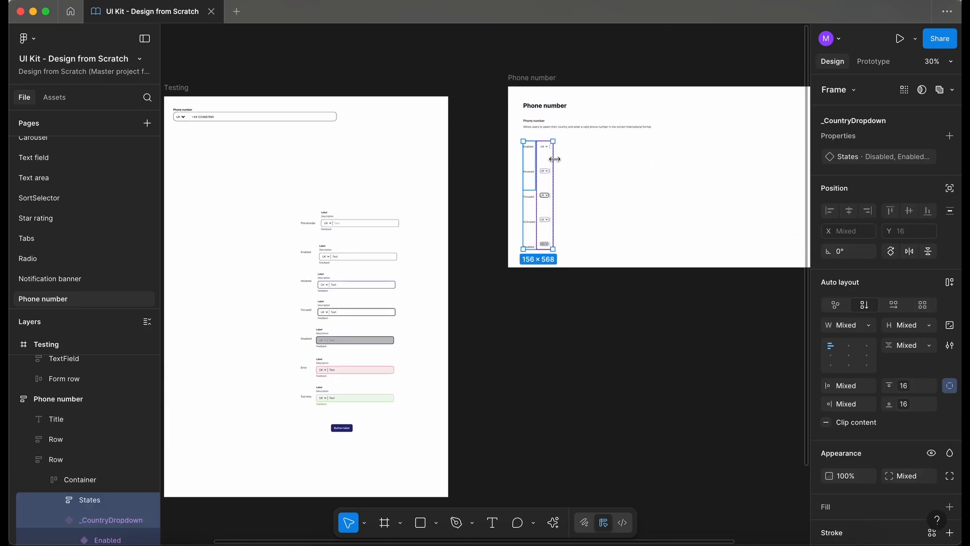
- Paste a subtitle and description text pair at the top of the CountryDropdown row
scroll(554, 158, up, 2)
click(481, 175)
scroll(481, 175, up, 2)
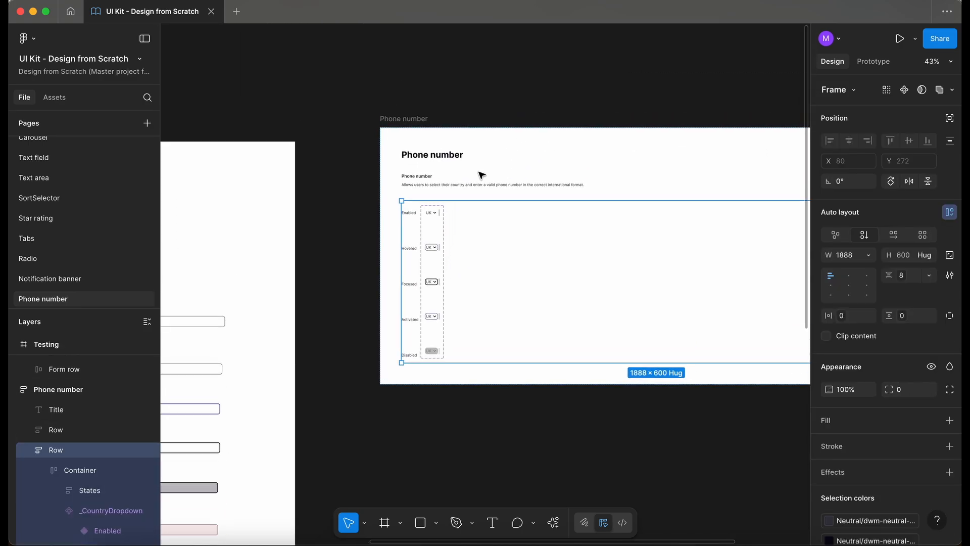
scroll(481, 175, down, 1)
scroll(481, 175, left, 1)
key(super+v)
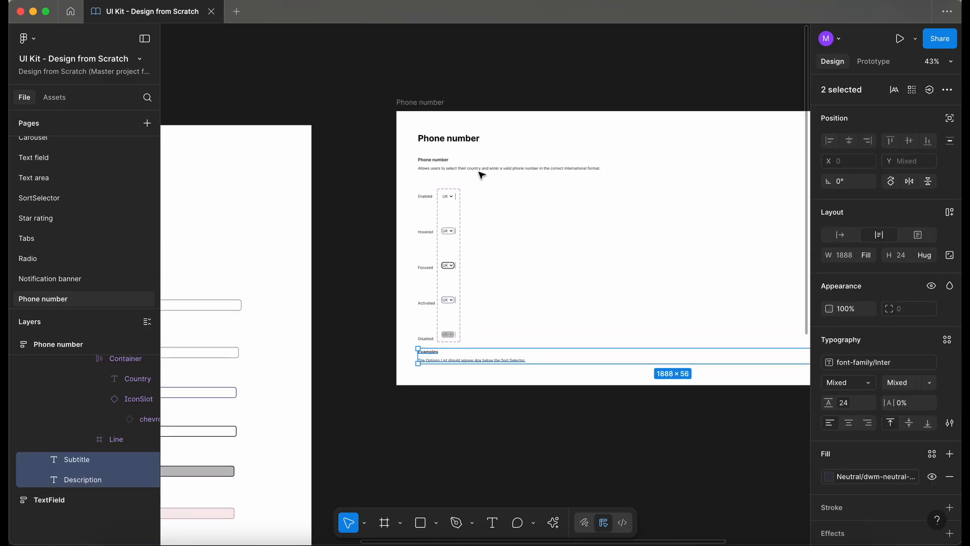
key(Up)
scroll(431, 186, up, 5)
scroll(431, 186, right, 2)
scroll(432, 186, down, 1)
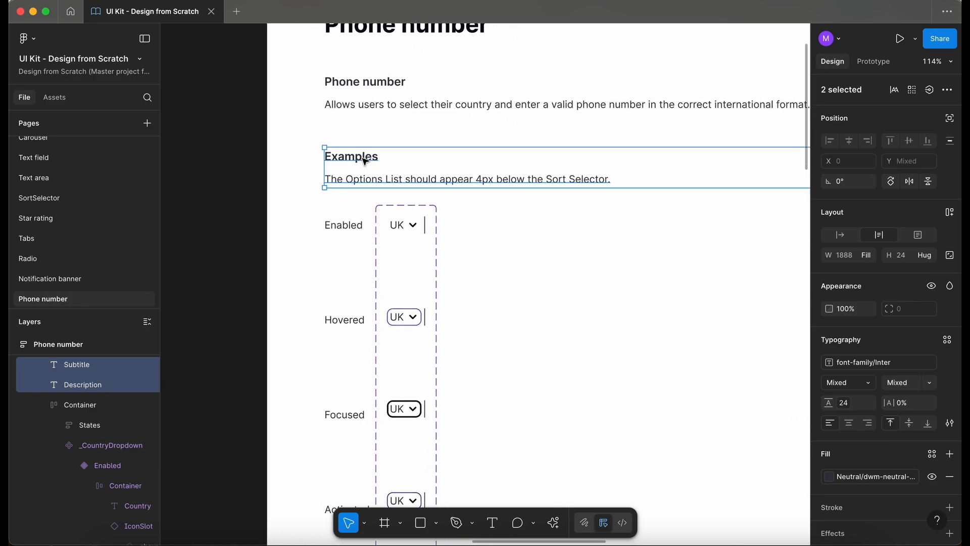
- Retitle the heading CountryDropdown and set its description to "Displays the selected country and allows users to open a dropdown to choose a different country code."
double_click(370, 179)
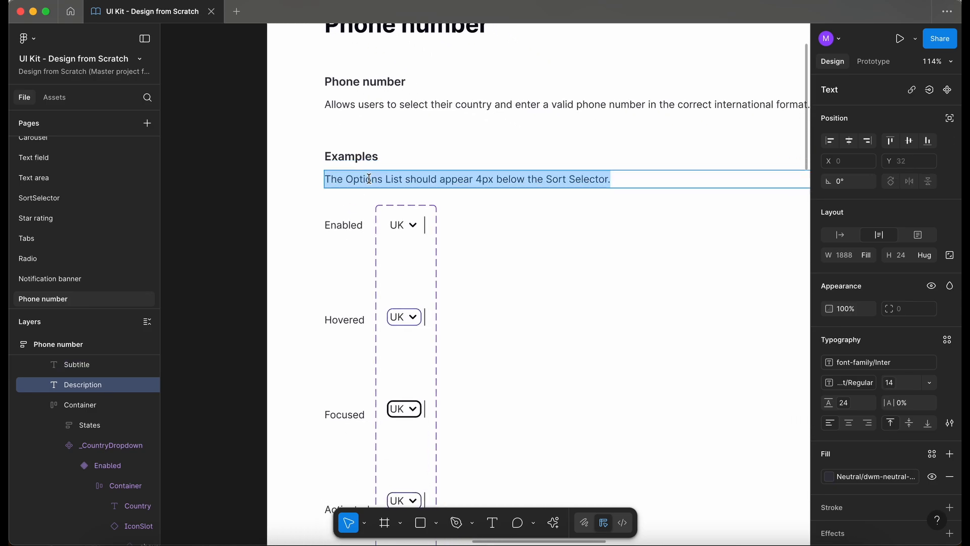
text(Pending...)
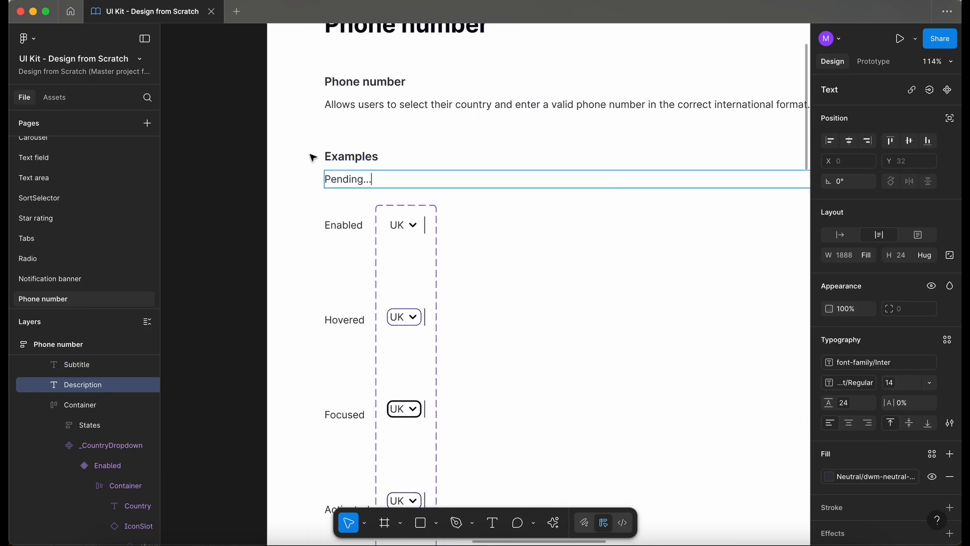
double_click(355, 156)
text(Co)
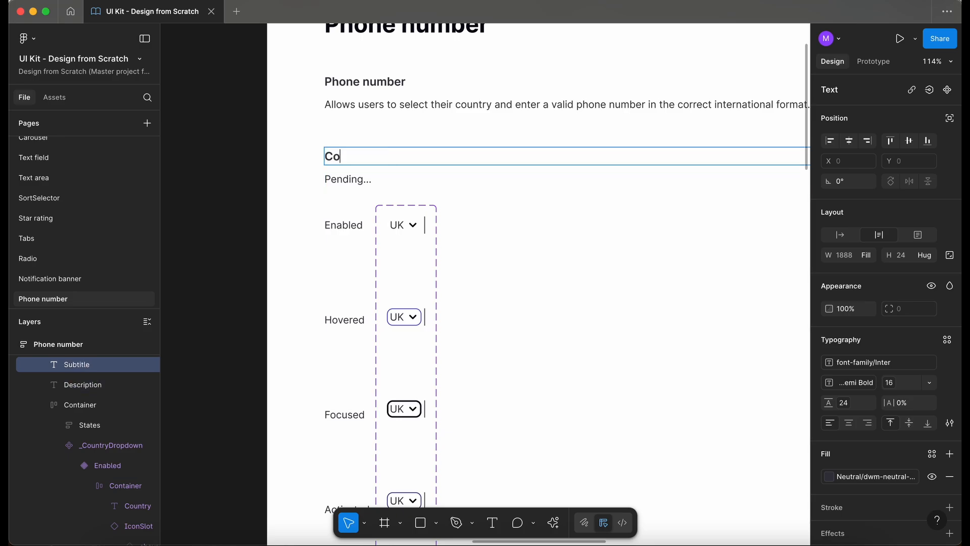
text(untryDropdown)
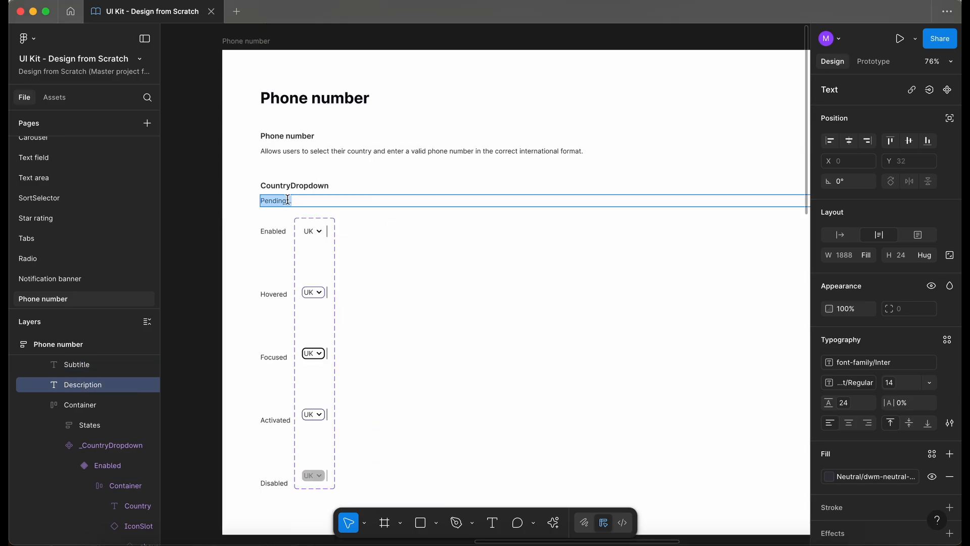
click(273, 201)
click(221, 229)
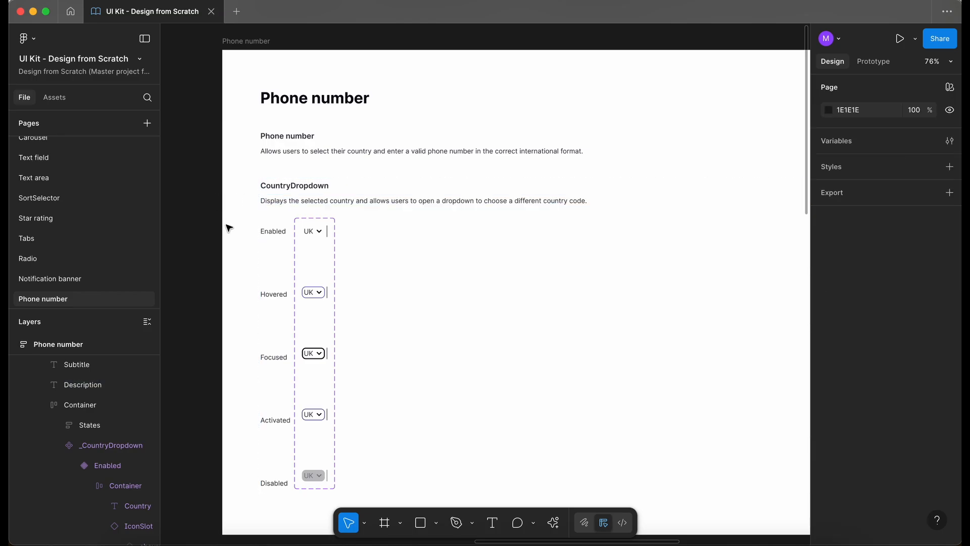
scroll(254, 223, up, 3)
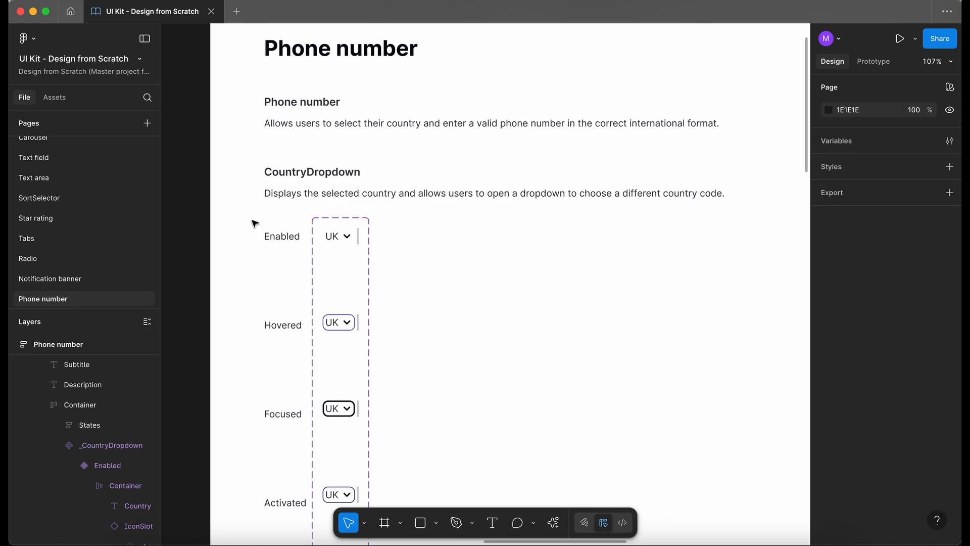
scroll(255, 223, down, 3)
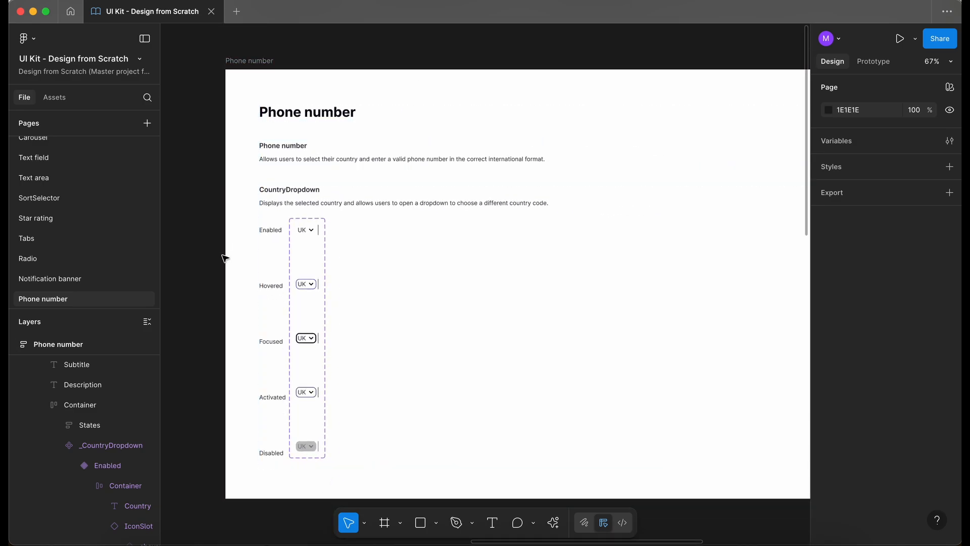
click(372, 278)
scroll(218, 206, down, 2)
scroll(218, 206, left, 8)
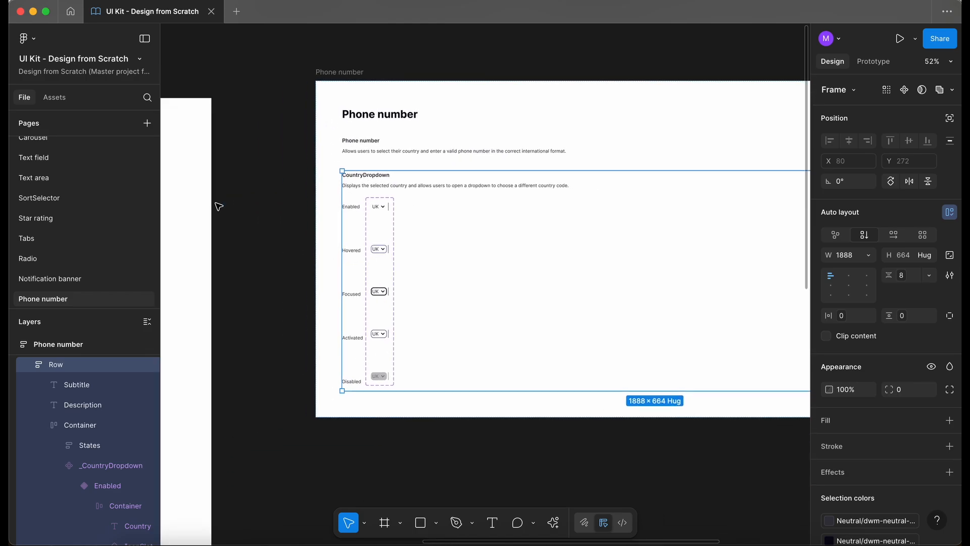
- Examine the CountryDropdown variants and the Placeholder phone number field in the Testing frame
scroll(530, 199, up, 5)
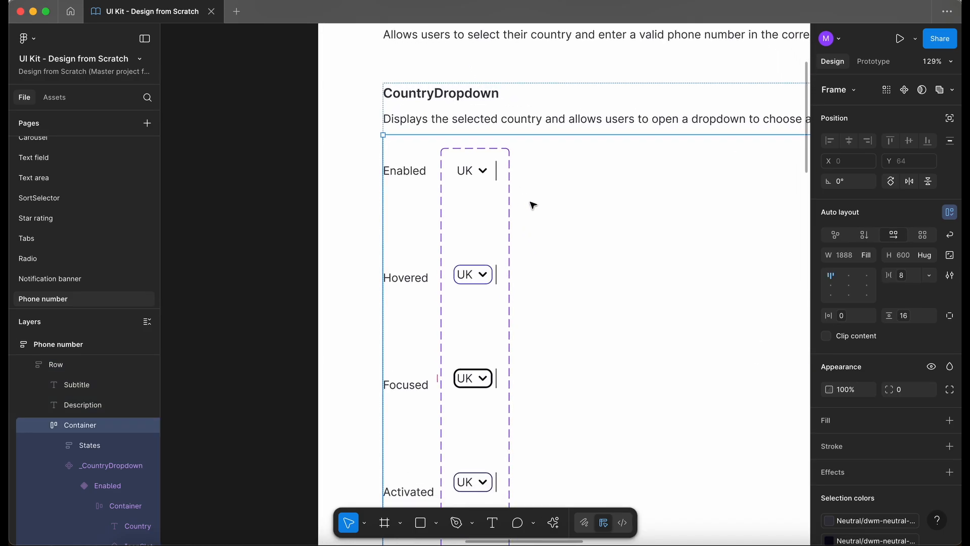
click(455, 184)
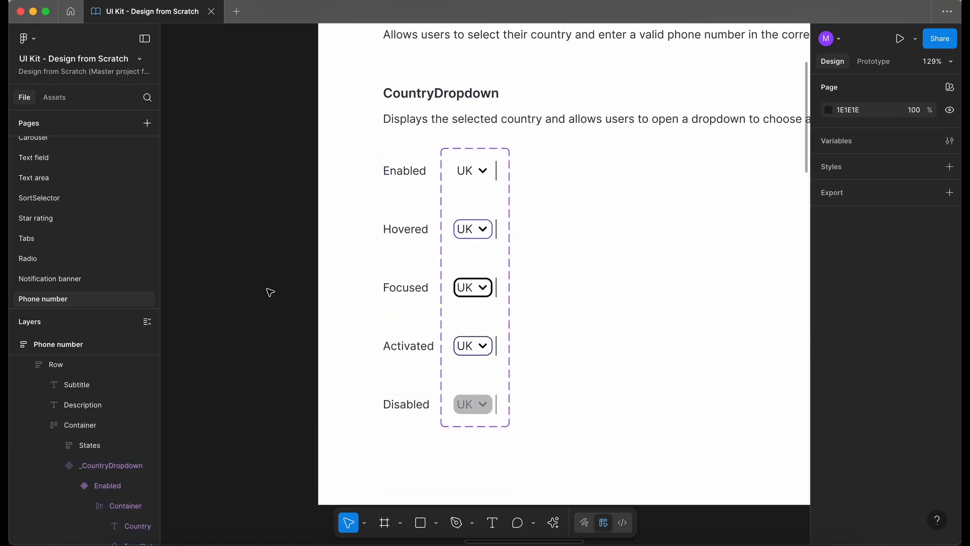
scroll(270, 292, down, 2)
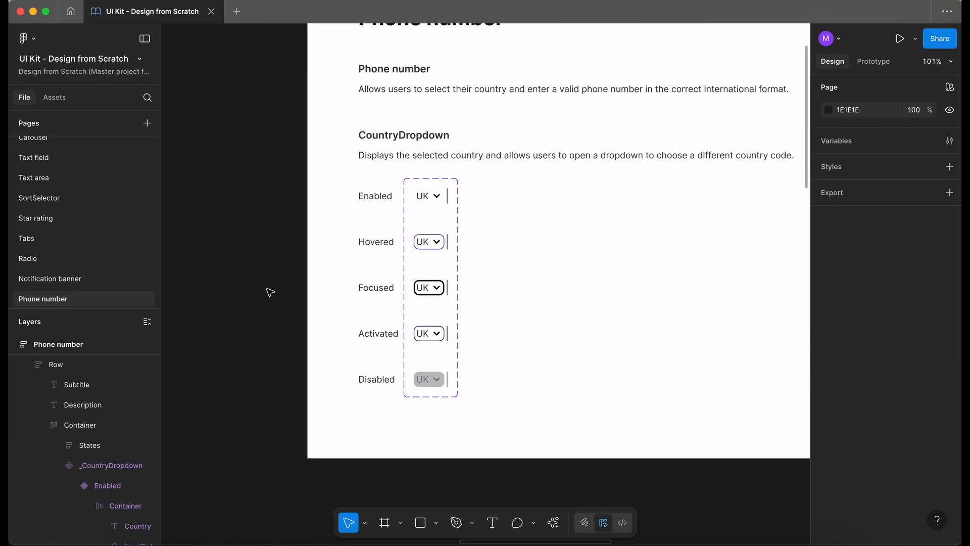
scroll(270, 292, down, 3)
scroll(268, 290, left, 10)
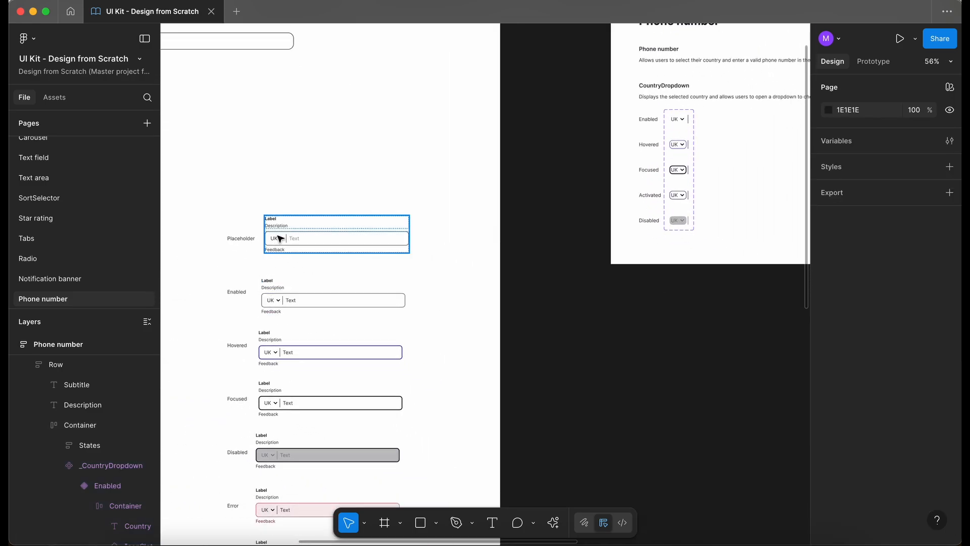
click(286, 237)
scroll(286, 236, down, 4)
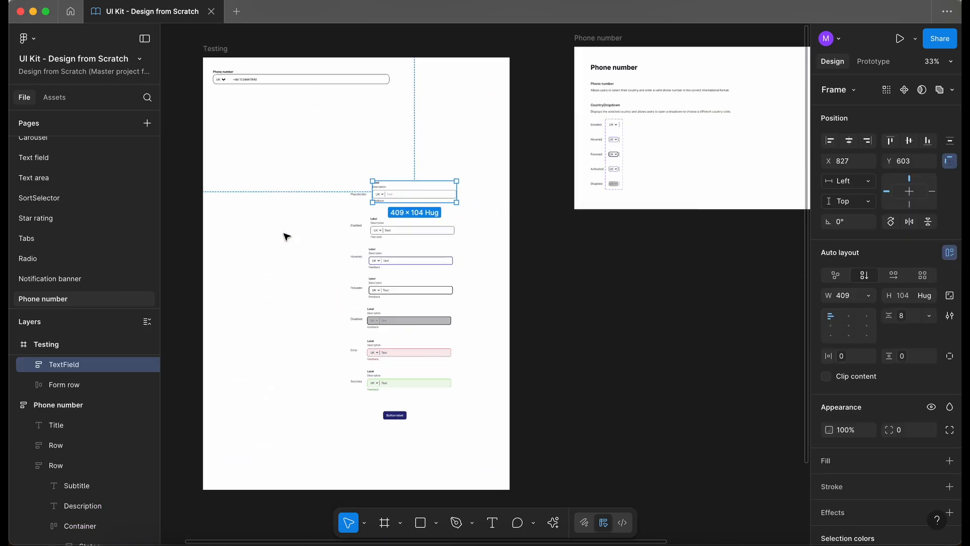
scroll(389, 191, up, 4)
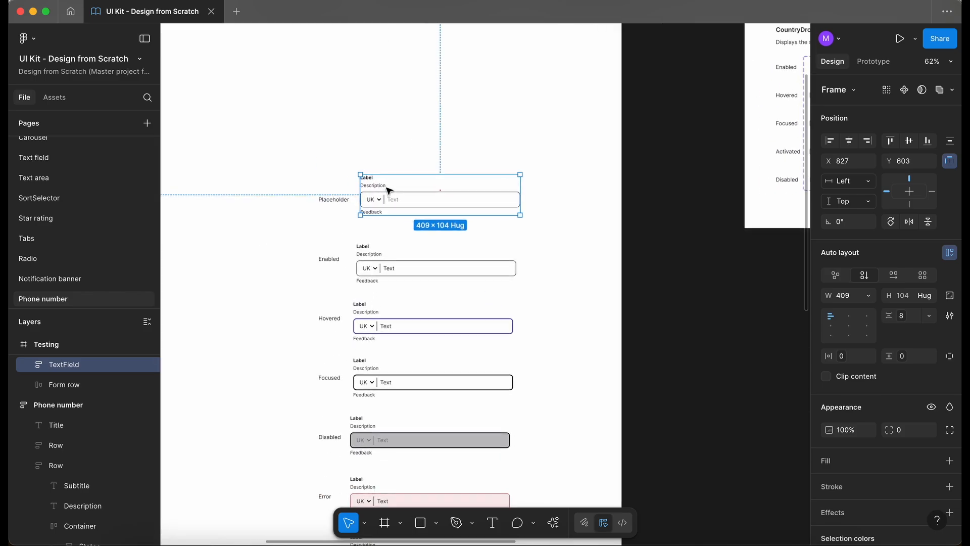
- Delete the submit button below the phone number fields in the Testing frame
scroll(389, 191, down, 3)
click(436, 464)
click(396, 464)
key(Delete)
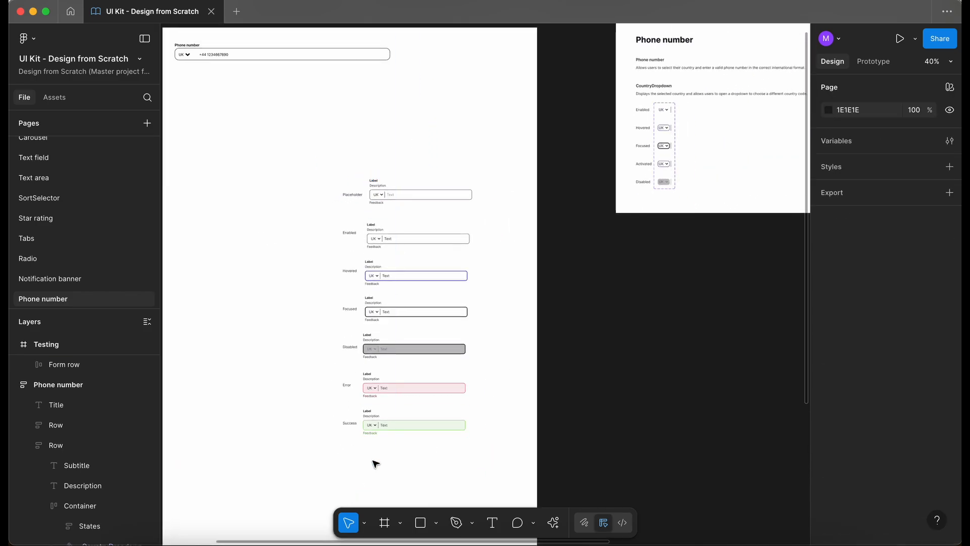
- Copy the Enabled _CountryDropdown variant and paste an instance into the Placeholder field's input frame
scroll(373, 213, up, 4)
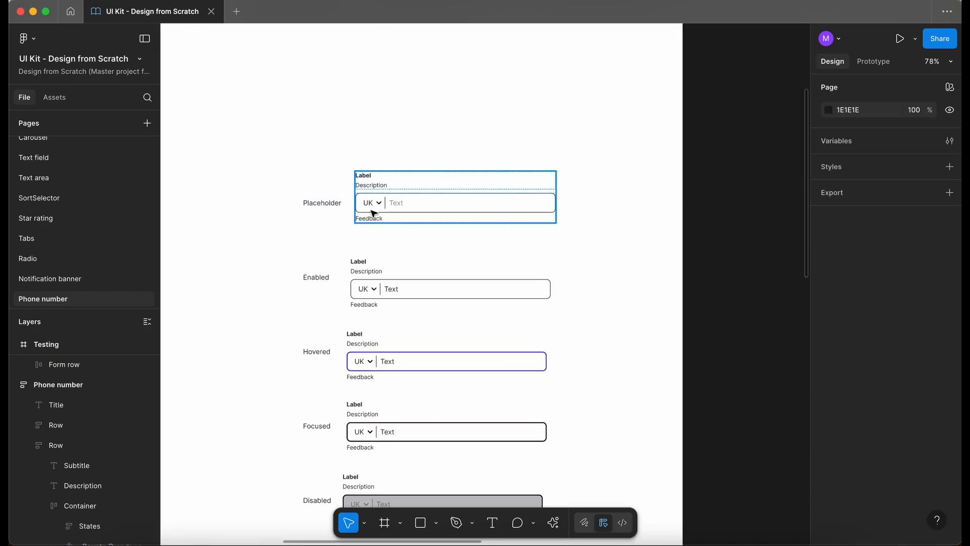
click(372, 208)
double_click(373, 208)
double_click(372, 208)
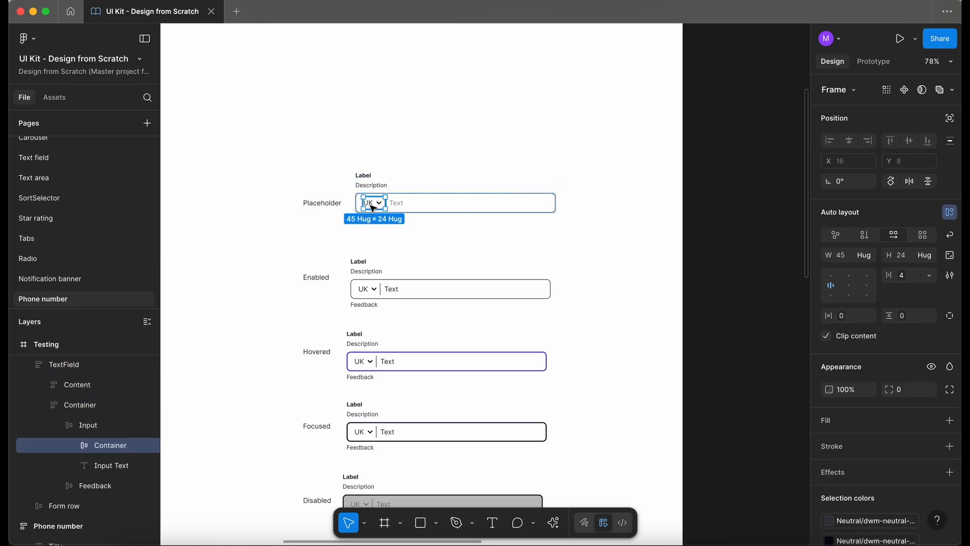
scroll(386, 200, right, 6)
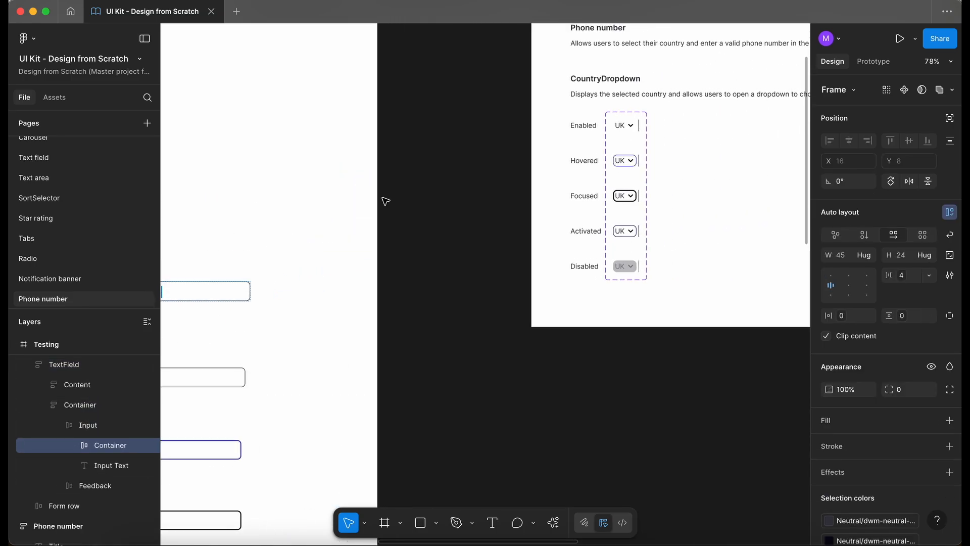
click(630, 128)
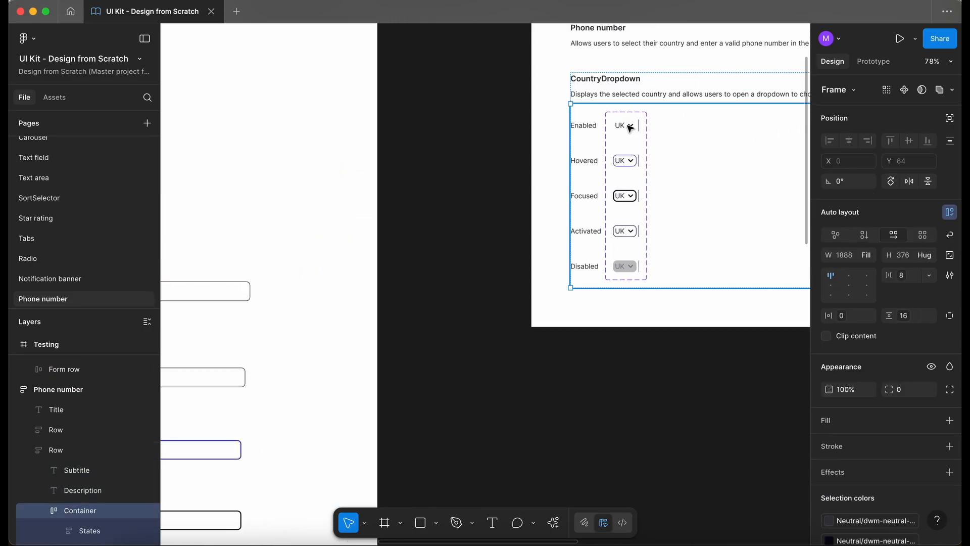
double_click(630, 128)
scroll(627, 128, left, 6)
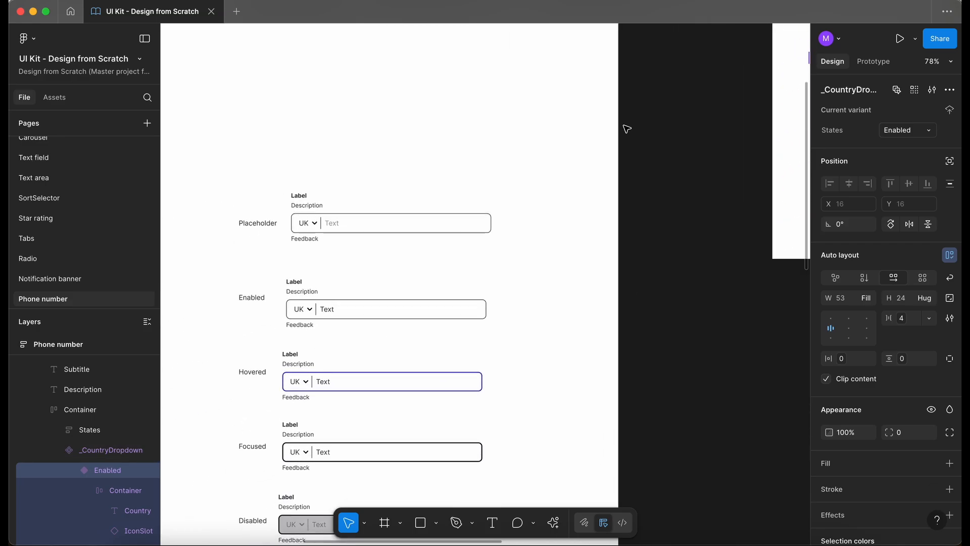
click(324, 232)
click(313, 231)
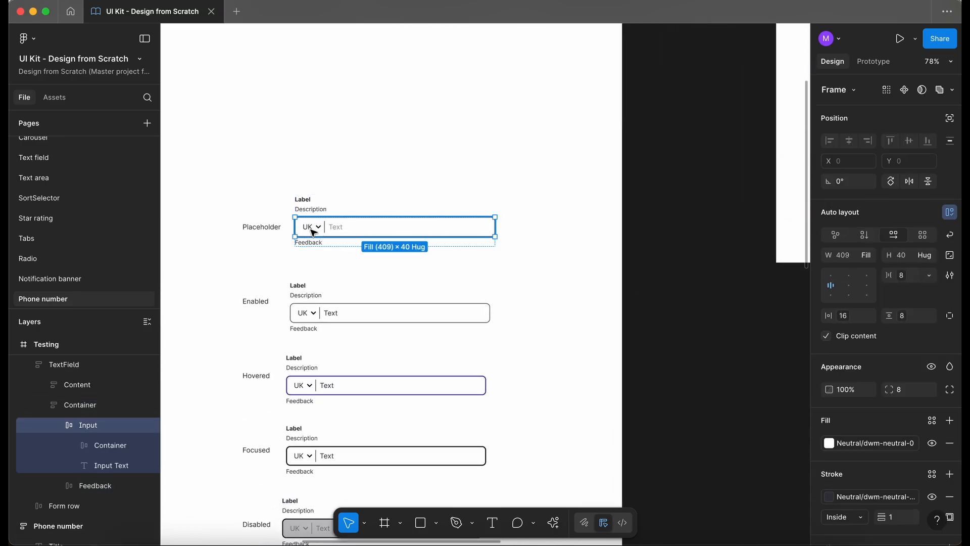
key(ctrl+v)
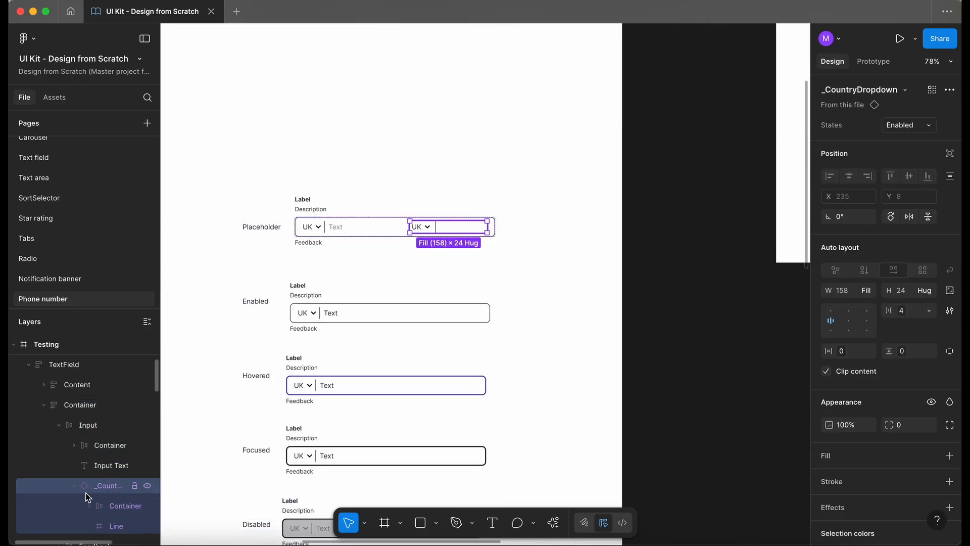
- Move the pasted _CountryDropdown instance to the start of the input and set its width to Hug
click(72, 485)
drag(111, 444, 110, 439)
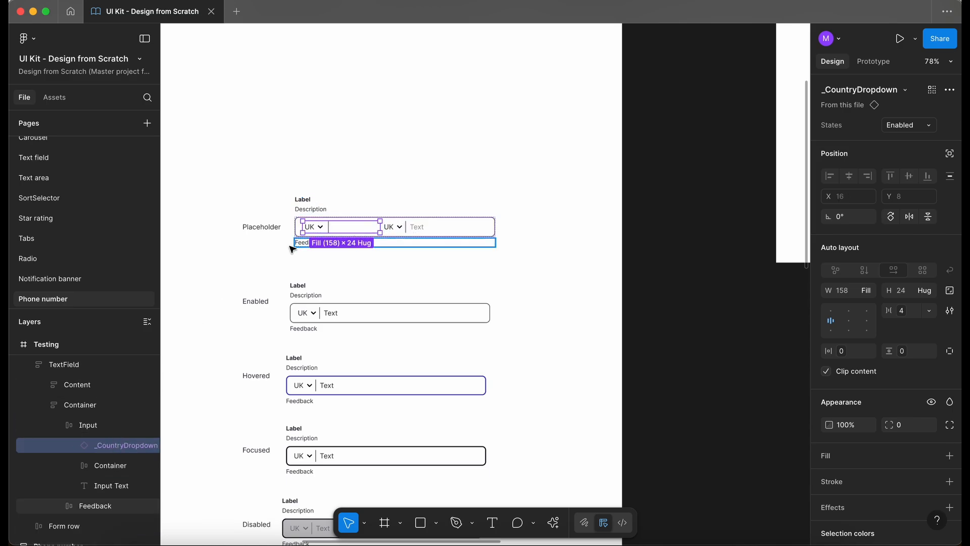
scroll(275, 213, up, 5)
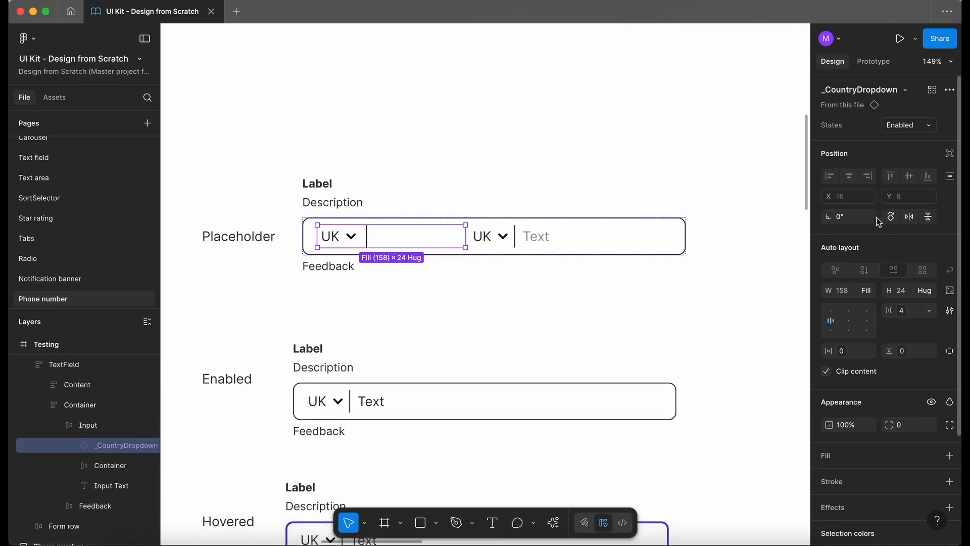
click(867, 292)
click(854, 276)
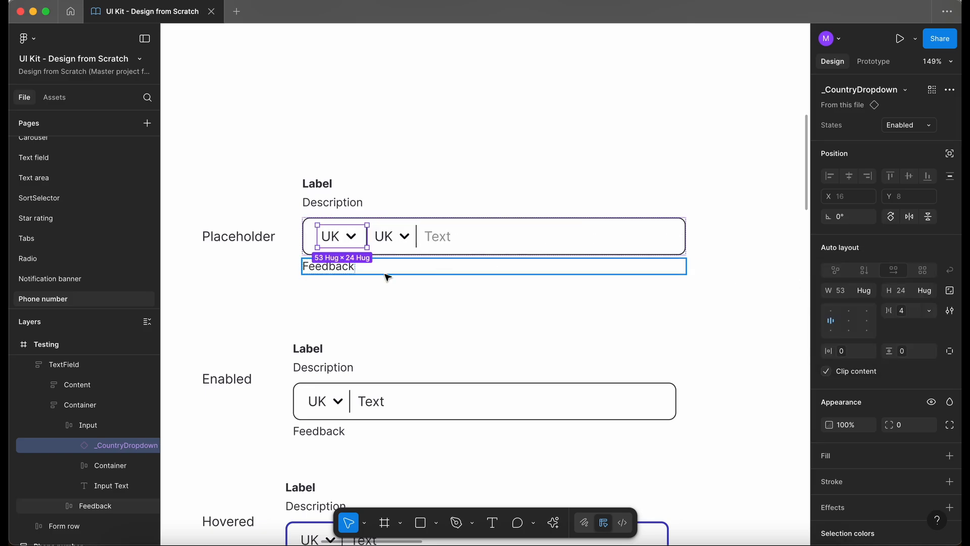
- Delete the old UK dropdown container from the Placeholder field's input
click(389, 238)
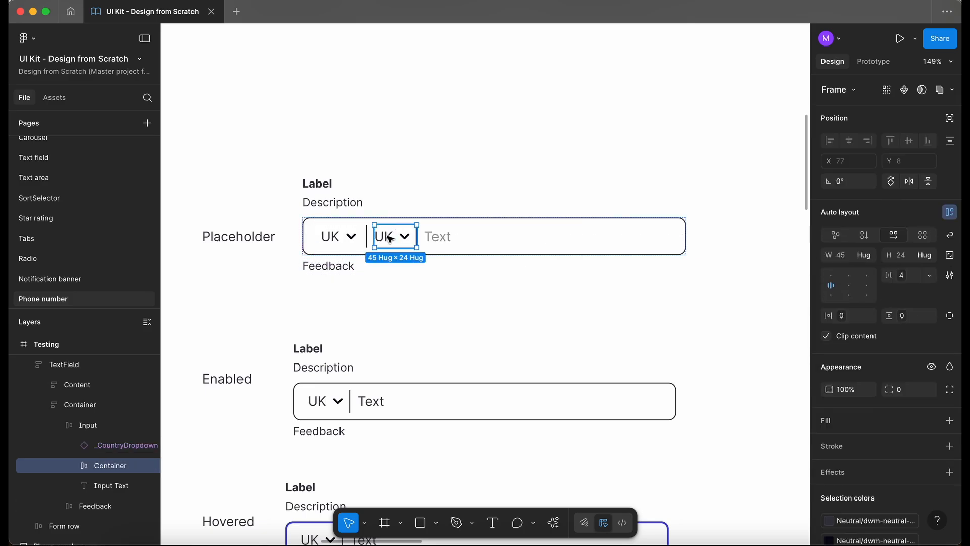
click(73, 466)
click(74, 466)
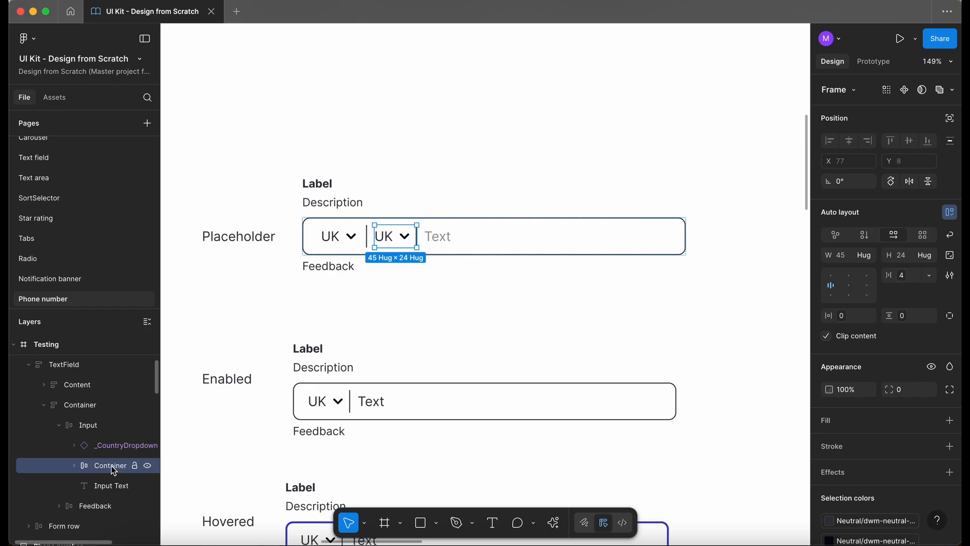
key(Delete)
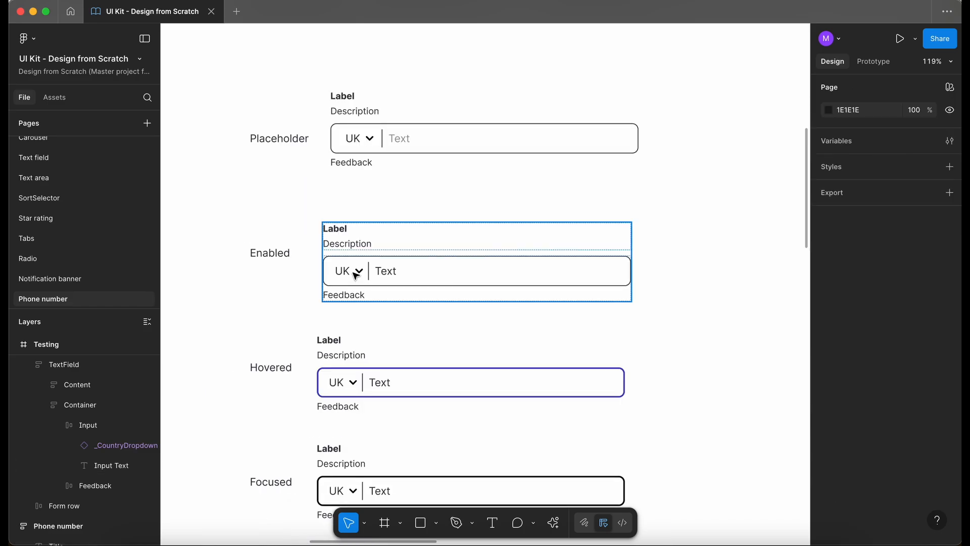
- Select the old UK dropdown container inside the Enabled phone number field's input
click(356, 275)
double_click(356, 275)
double_click(356, 276)
double_click(357, 275)
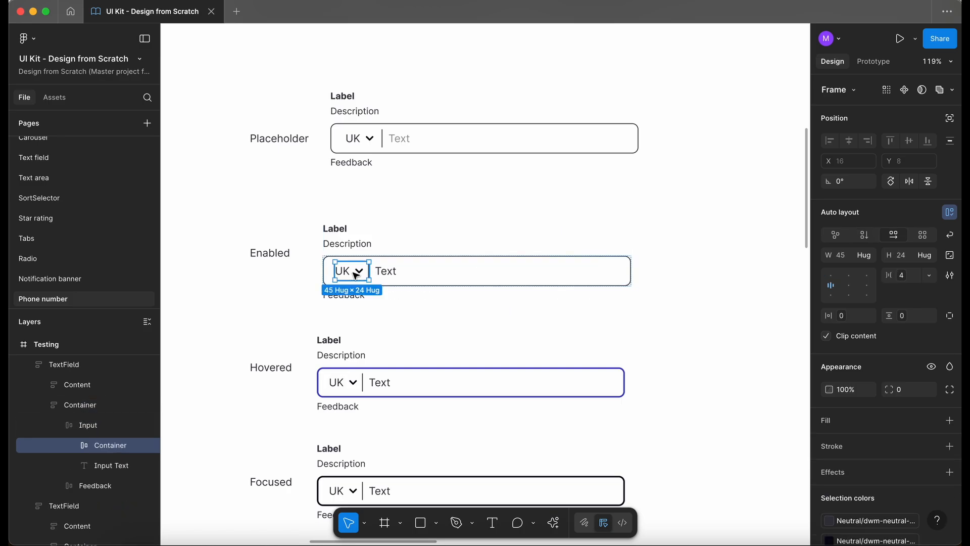